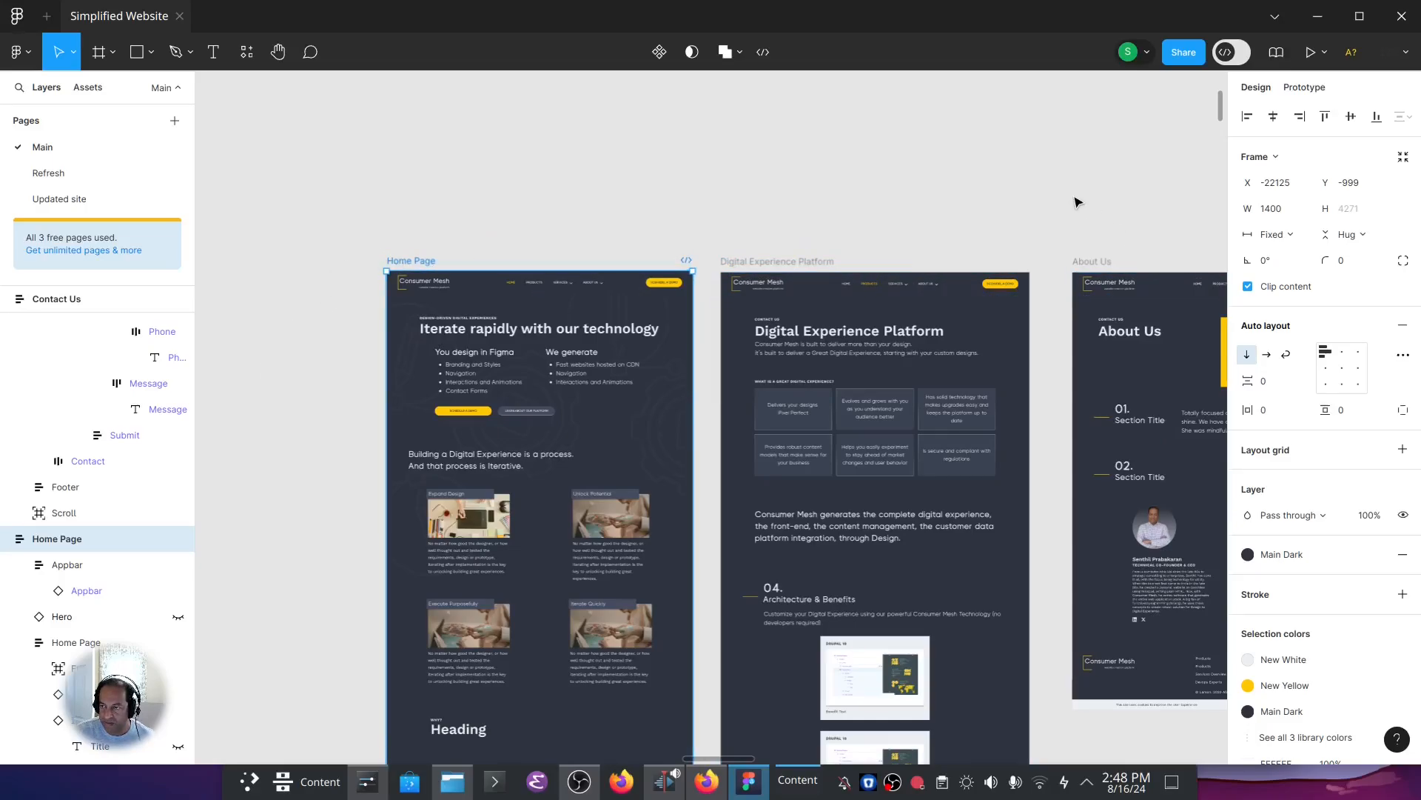
Show the Home Page frame's prototype connections and open the click interaction of the PRODUCTS menu item.
{"action": "scroll", "coordinate": [918, 248], "scroll_direction": "right", "scroll_amount": 10}
{"action": "scroll", "coordinate": [863, 181], "scroll_direction": "left", "scroll_amount": 8}
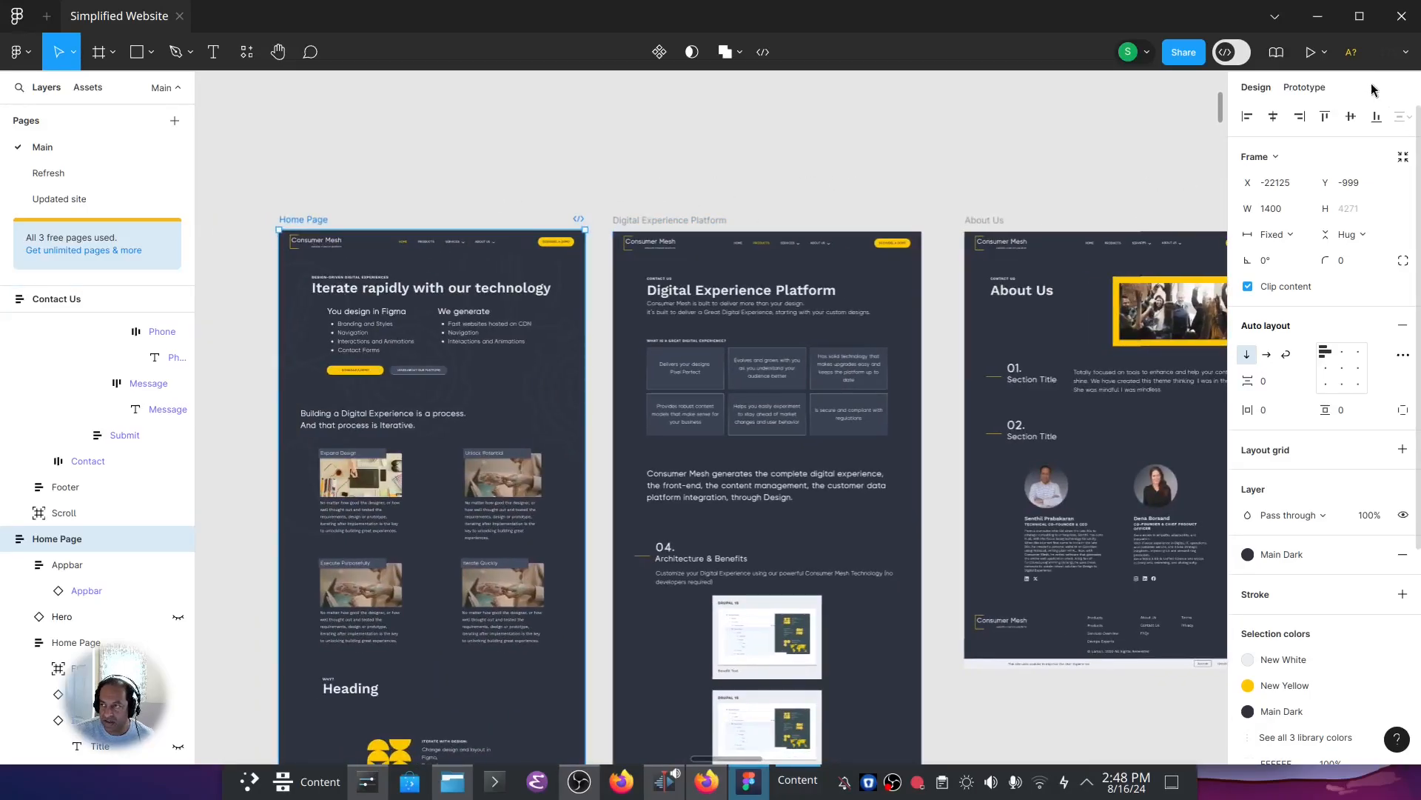
{"action": "left_click", "coordinate": [1319, 93]}
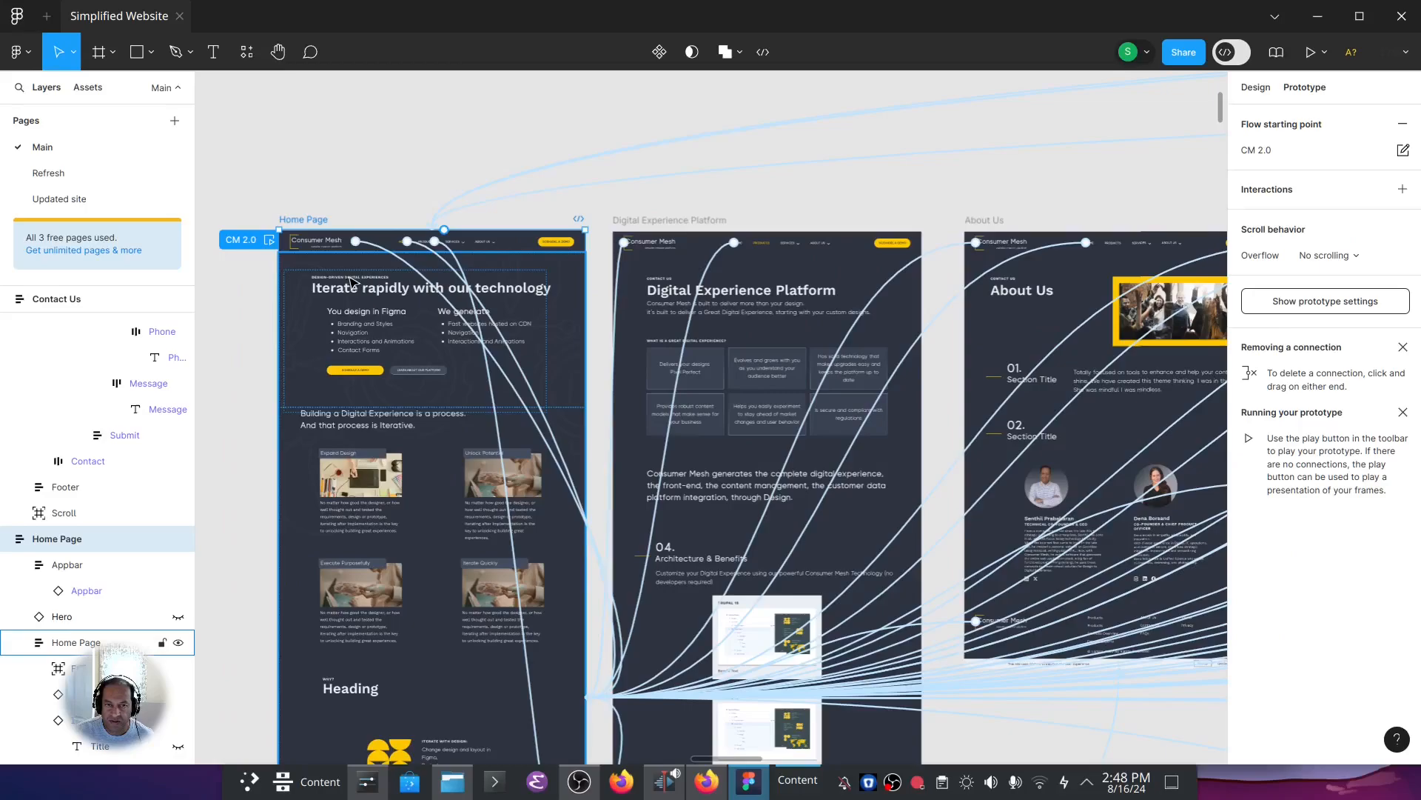
{"action": "scroll", "coordinate": [406, 245], "scroll_direction": "up", "scroll_amount": 5}
{"action": "scroll", "coordinate": [406, 246], "scroll_direction": "up", "scroll_amount": 2}
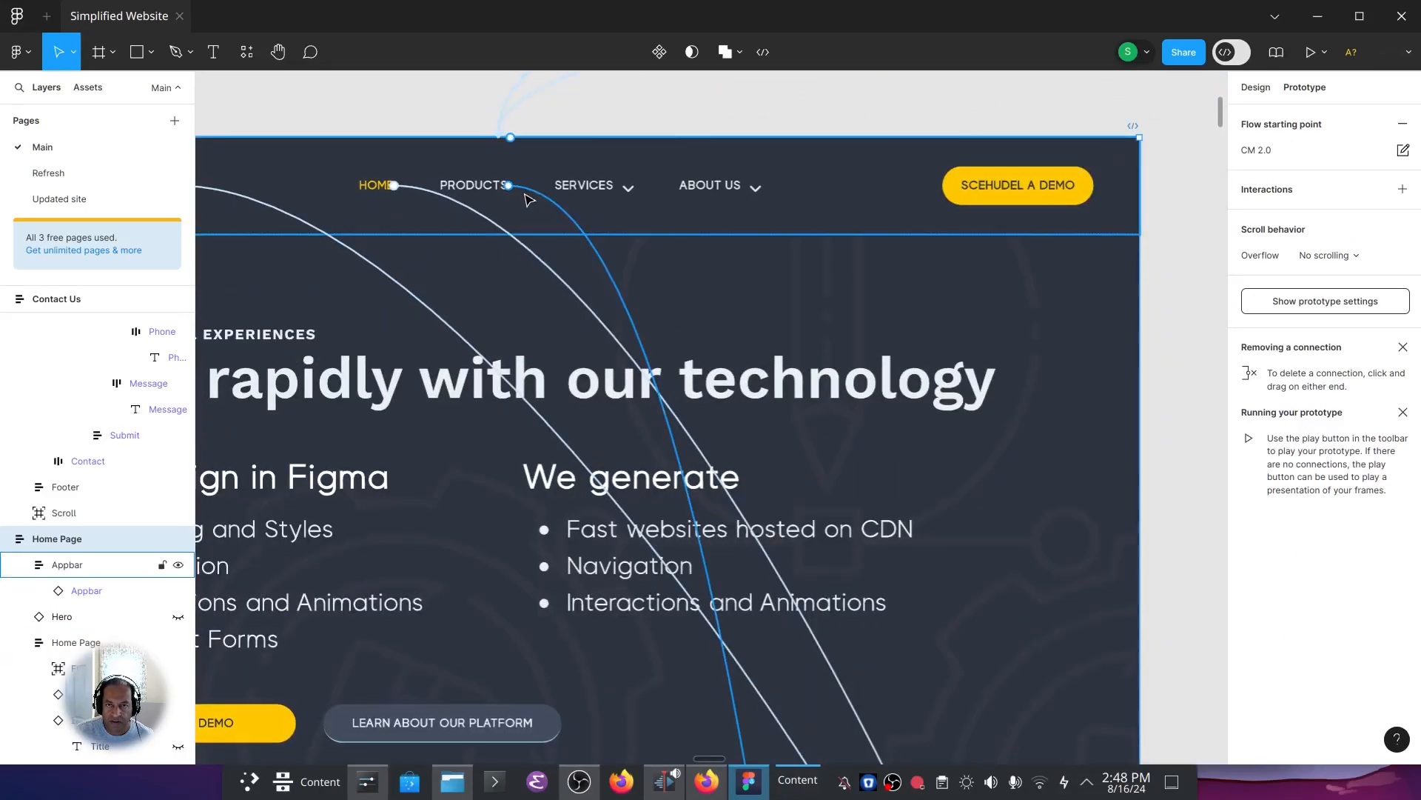
{"action": "left_click", "coordinate": [530, 194]}
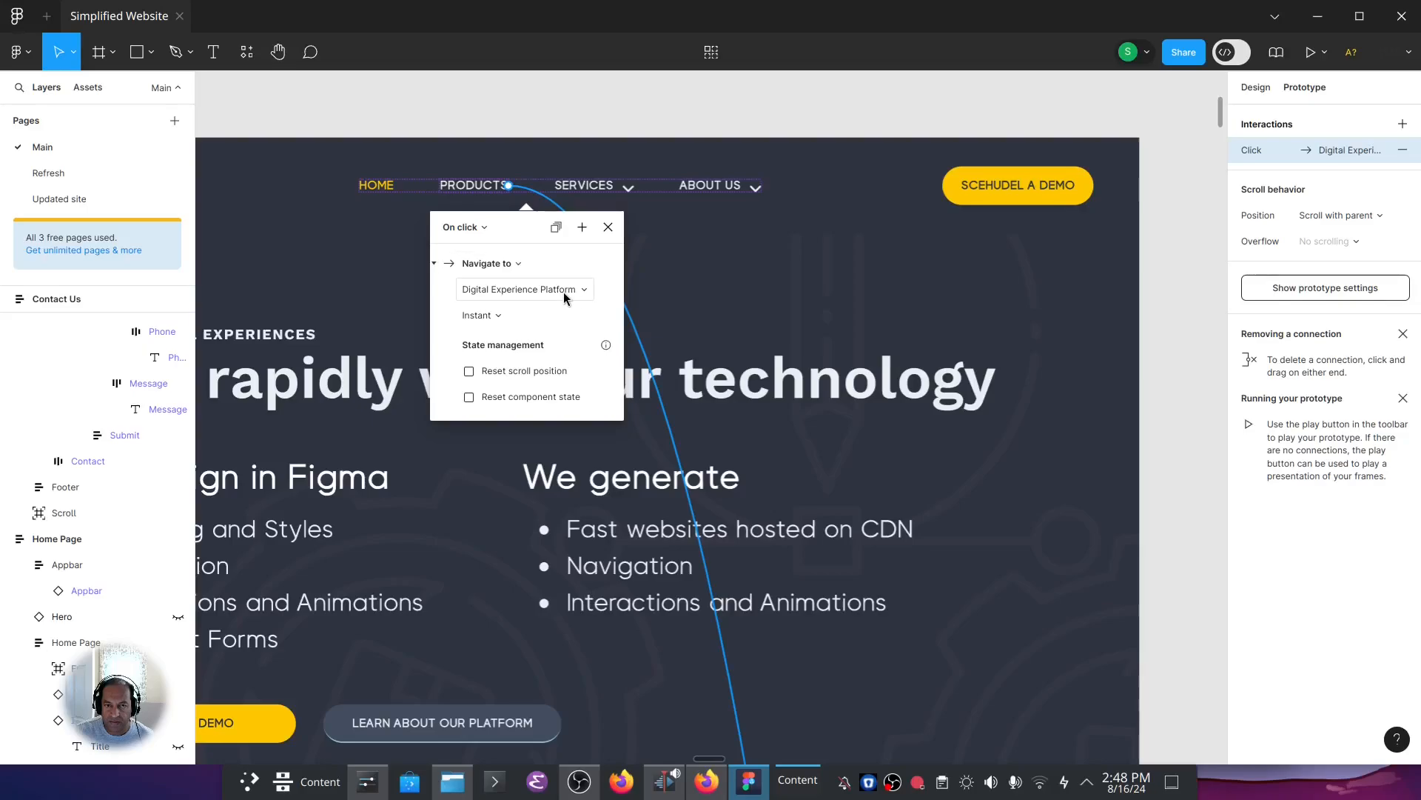
Inspect the prototype interactions of the SERVICES and HOME menu items in the Home Page's app bar.
{"action": "left_click", "coordinate": [606, 185]}
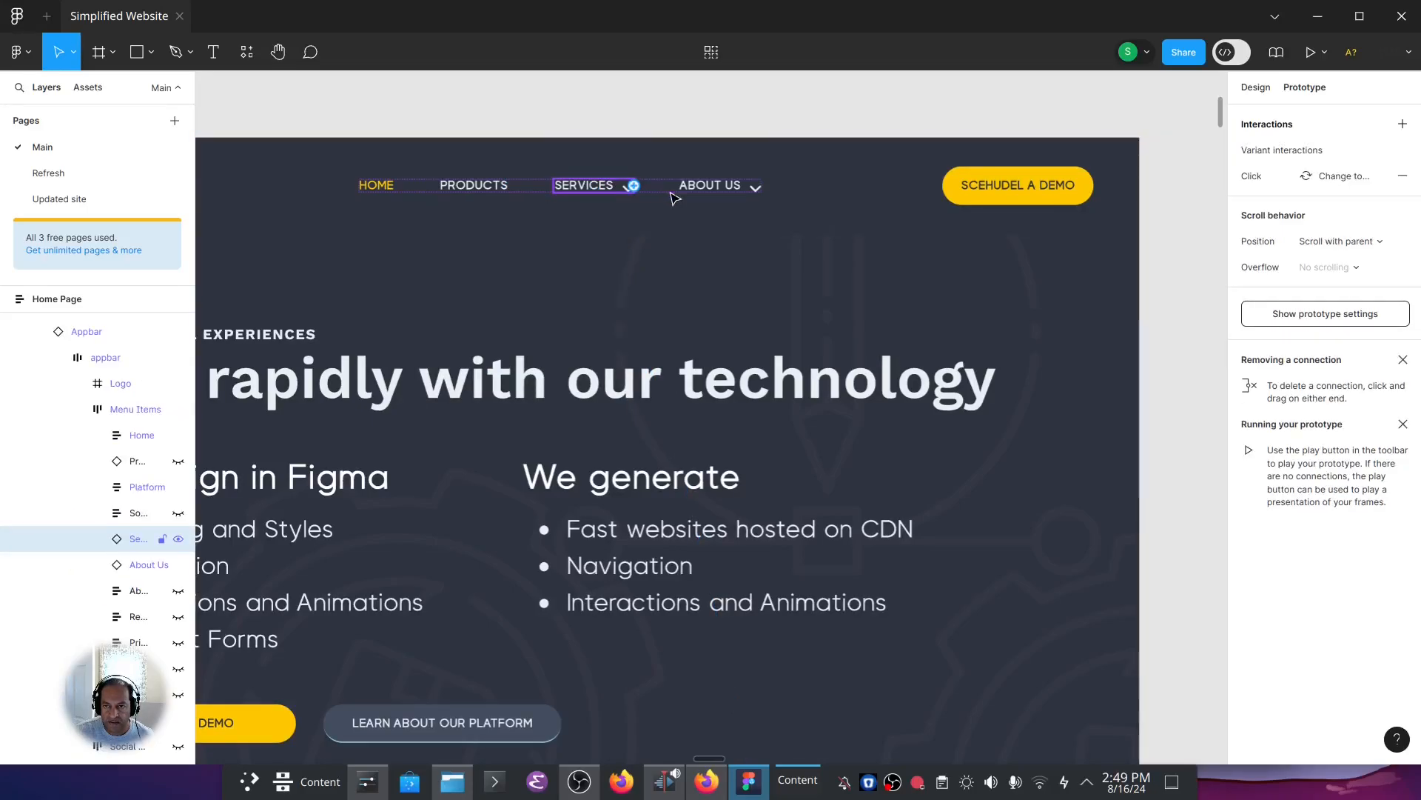
{"action": "left_click", "coordinate": [377, 185]}
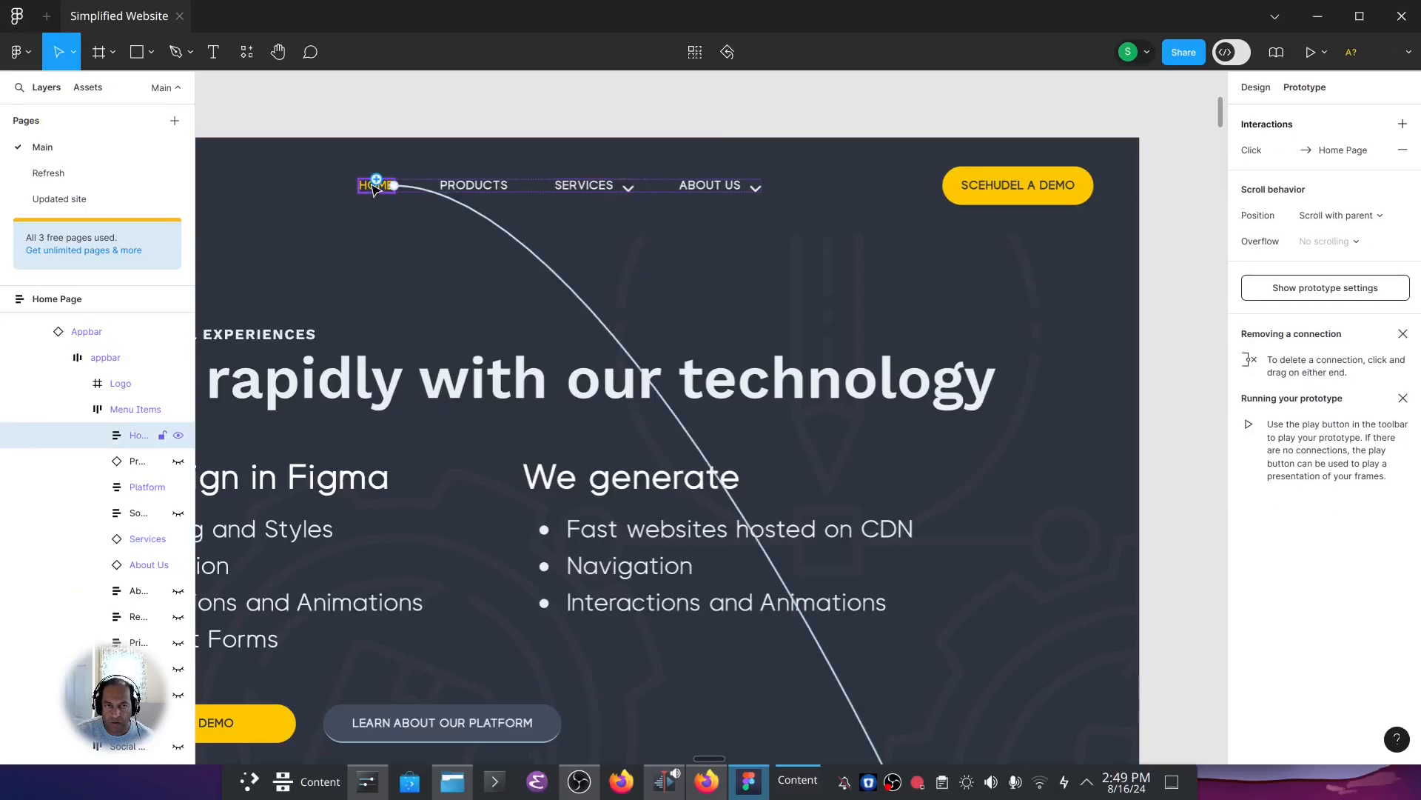
{"action": "left_click", "coordinate": [419, 192]}
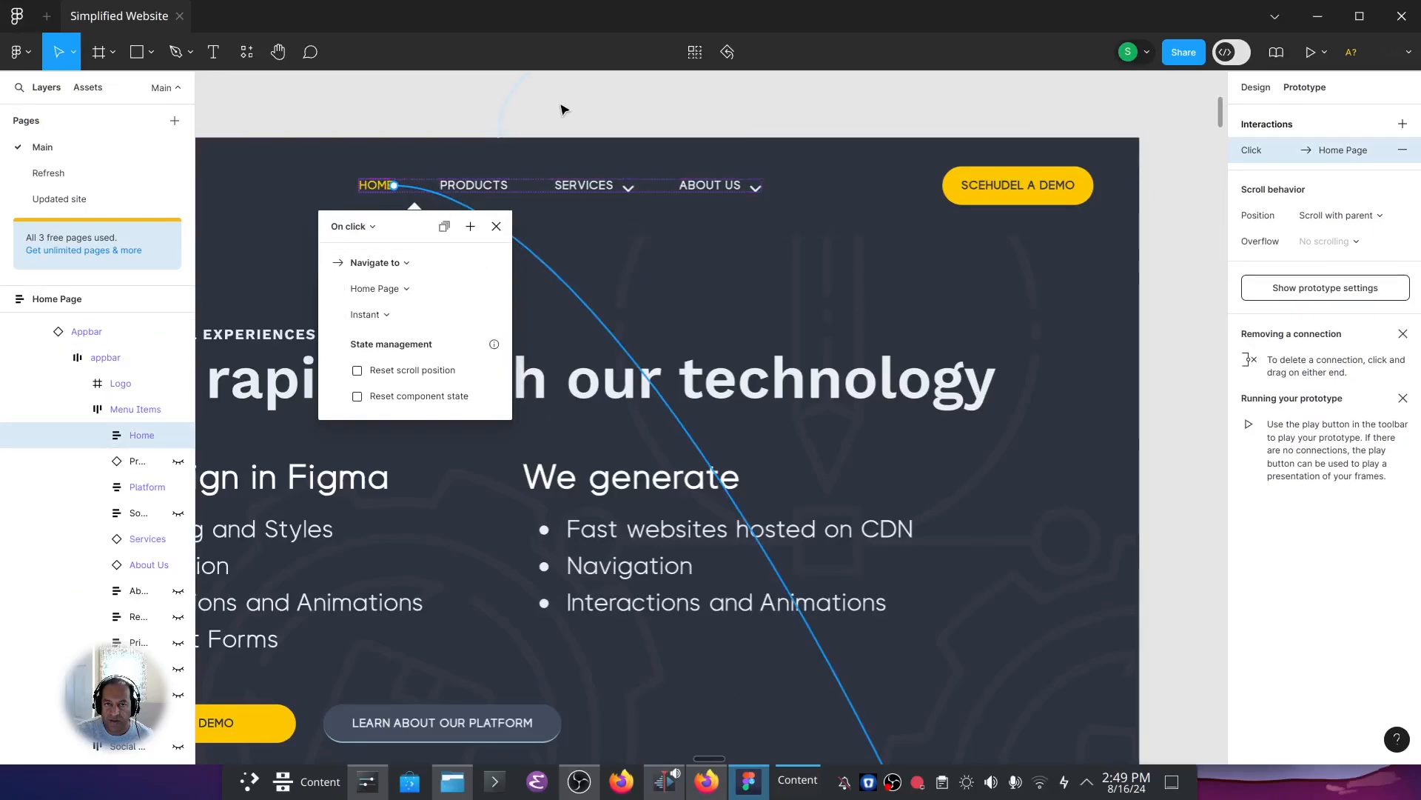
{"action": "scroll", "coordinate": [564, 110], "scroll_direction": "down", "scroll_amount": 3}
{"action": "scroll", "coordinate": [659, 261], "scroll_direction": "down", "scroll_amount": 3}
{"action": "left_click", "coordinate": [674, 257]}
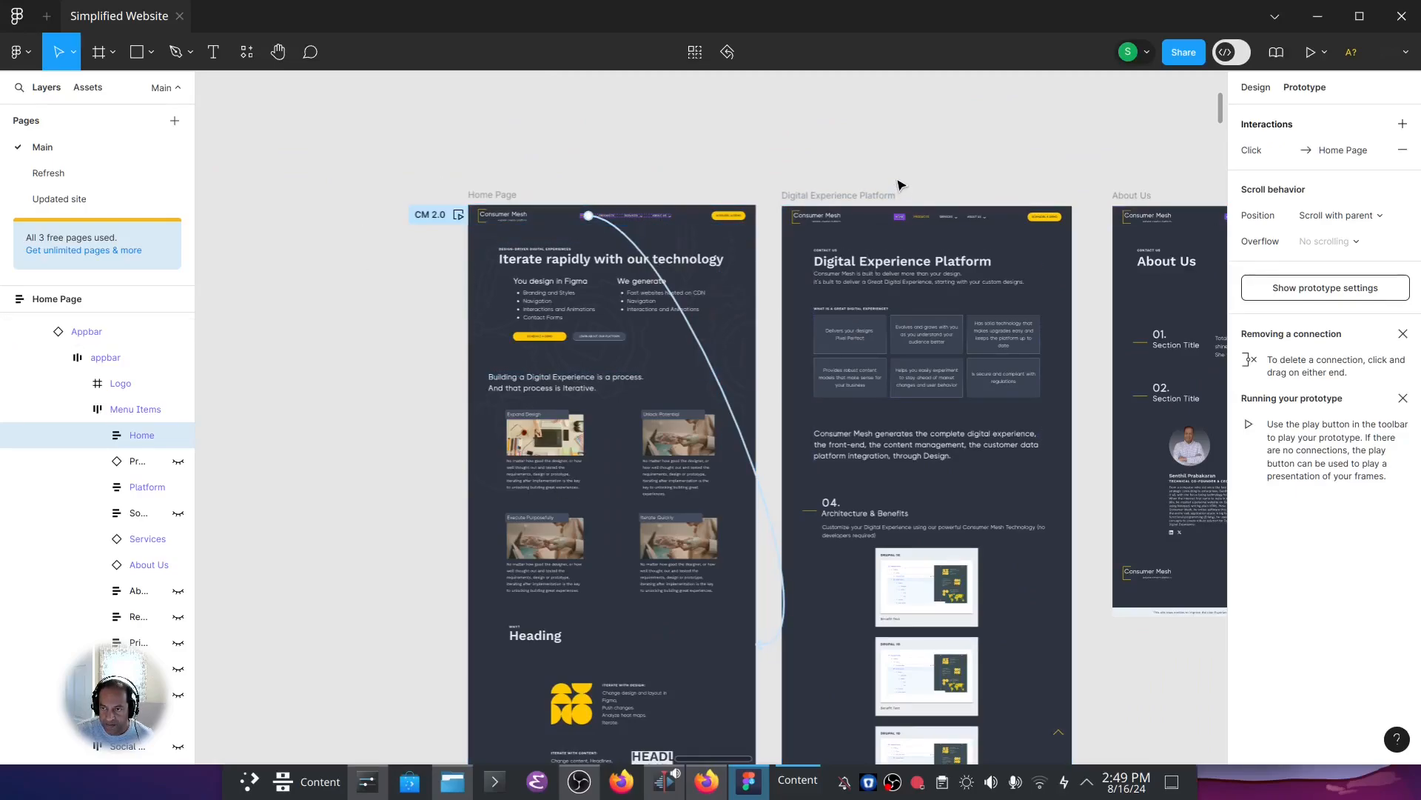
Switch the Product section of the Digital Experience Platform page to its Mobile responsive variant.
{"action": "scroll", "coordinate": [815, 163], "scroll_direction": "right", "scroll_amount": 5}
{"action": "scroll", "coordinate": [814, 163], "scroll_direction": "down", "scroll_amount": 1}
{"action": "left_click", "coordinate": [630, 262]}
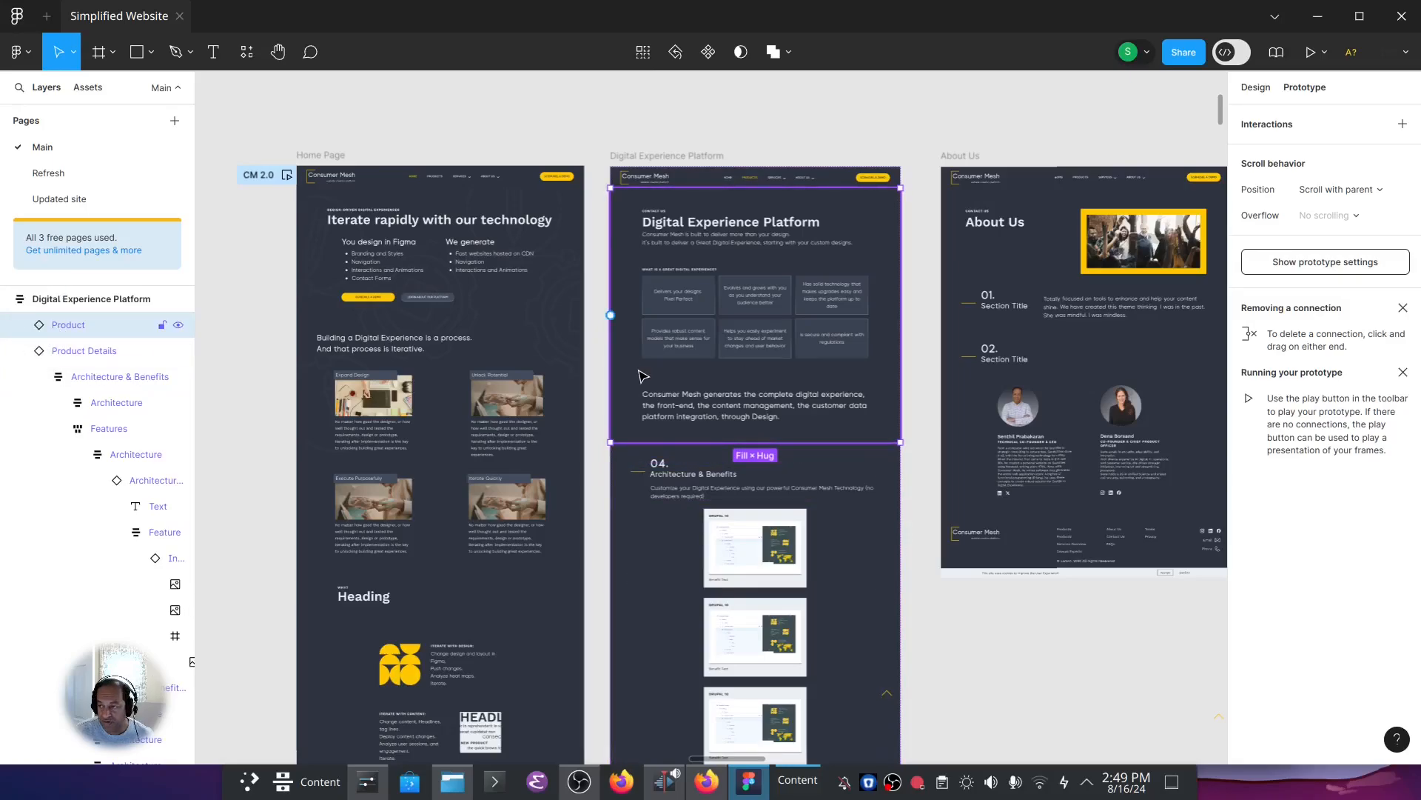
{"action": "left_click", "coordinate": [1256, 87]}
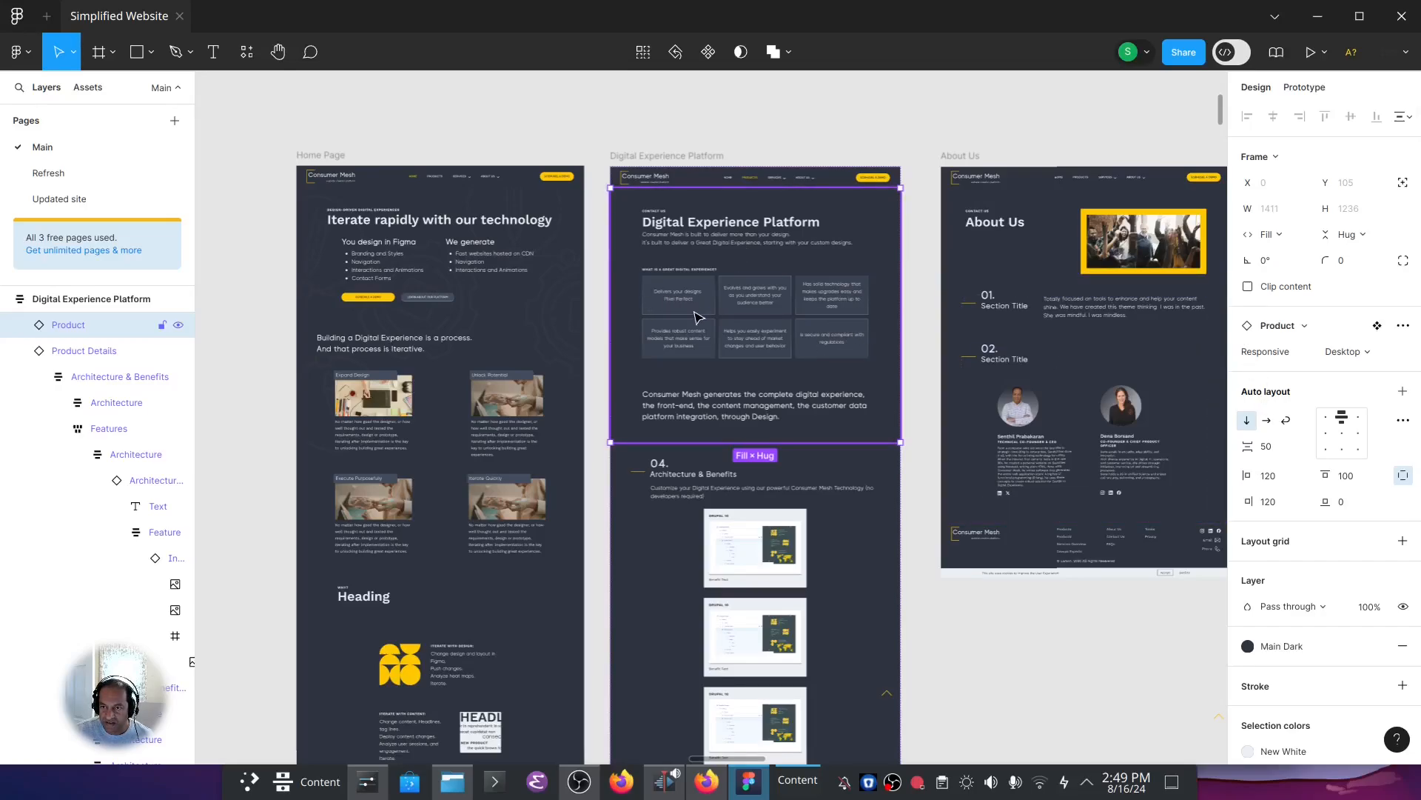
{"action": "left_click", "coordinate": [1346, 352]}
{"action": "left_click", "coordinate": [1303, 390]}
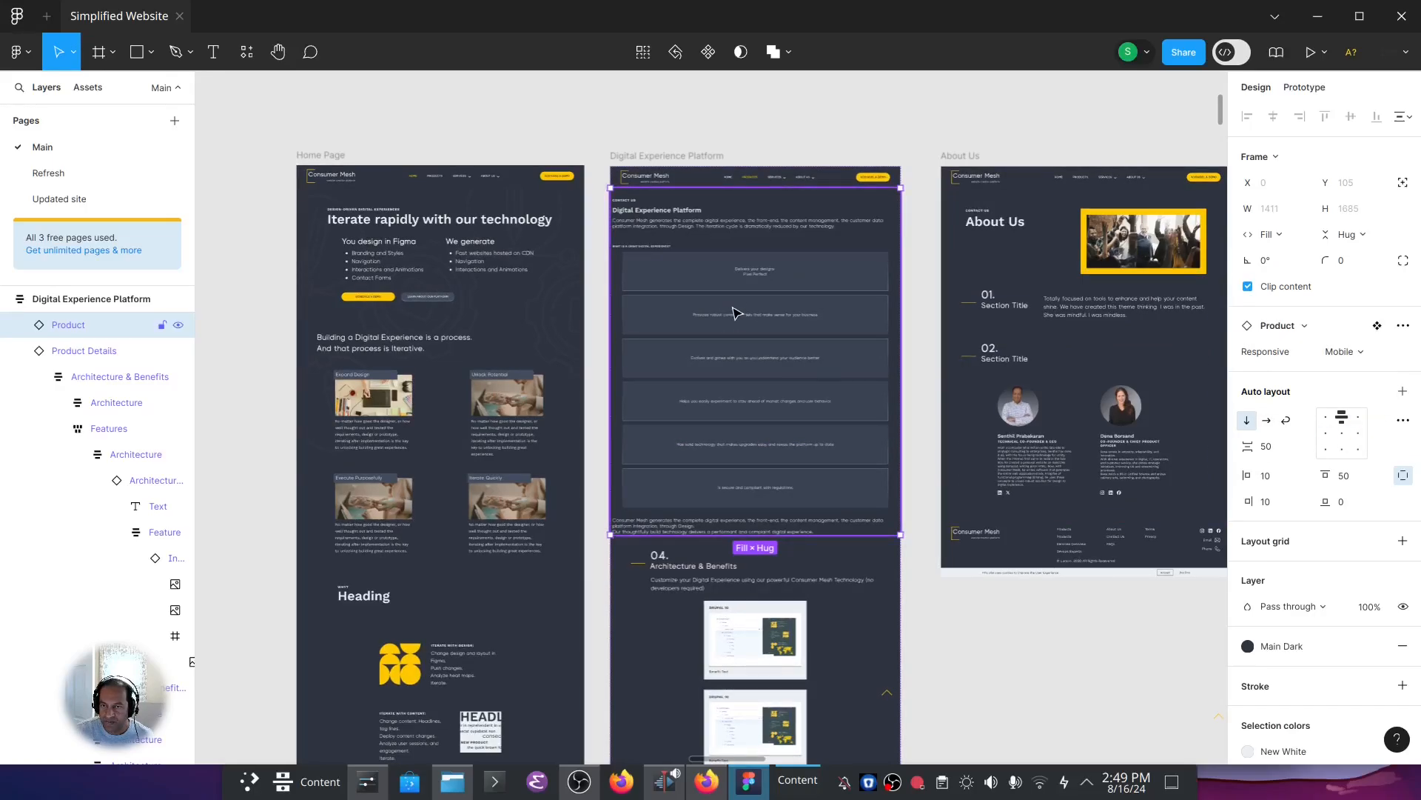
Restore the Product section's Responsive variant to Desktop and clear the selection.
{"action": "left_click", "coordinate": [1335, 354]}
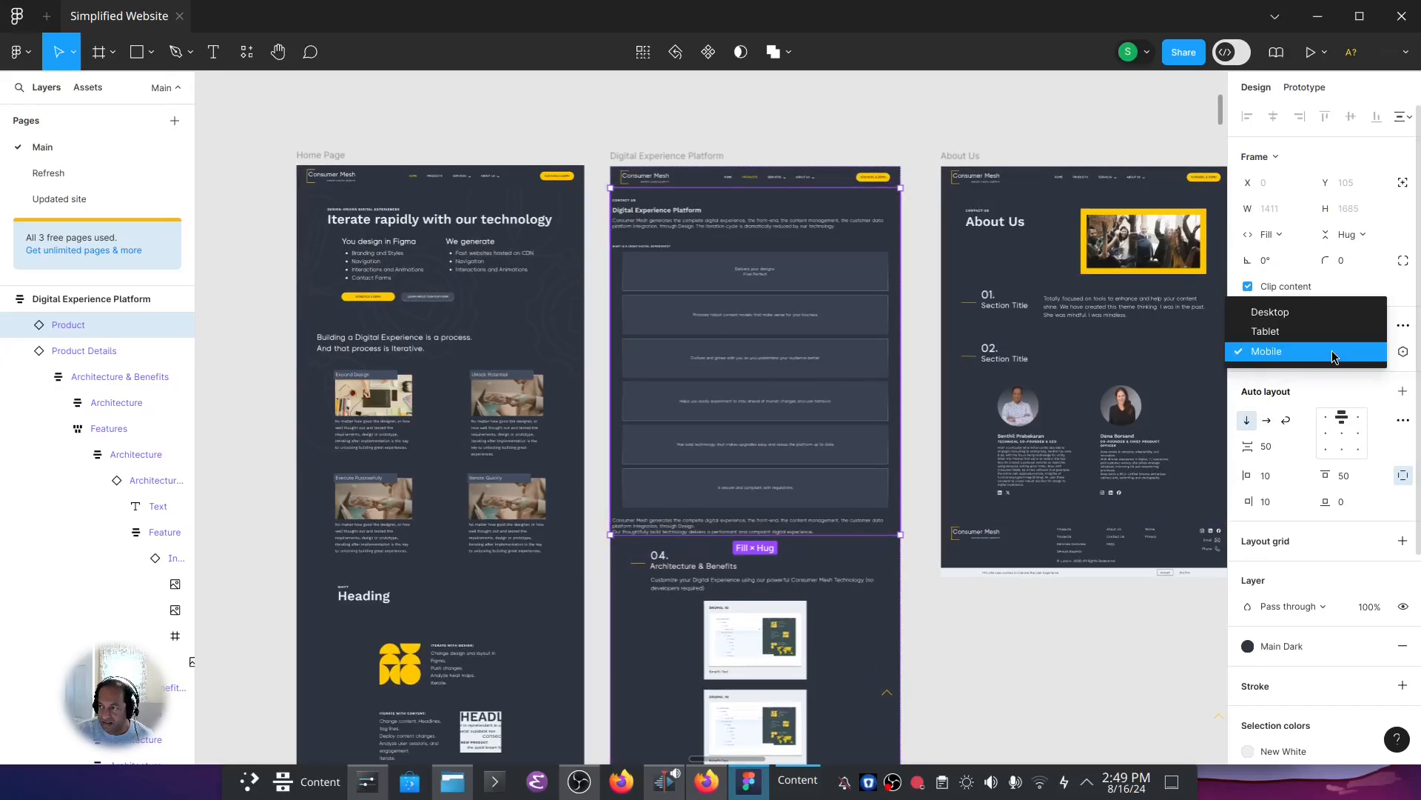
{"action": "left_click", "coordinate": [1320, 314]}
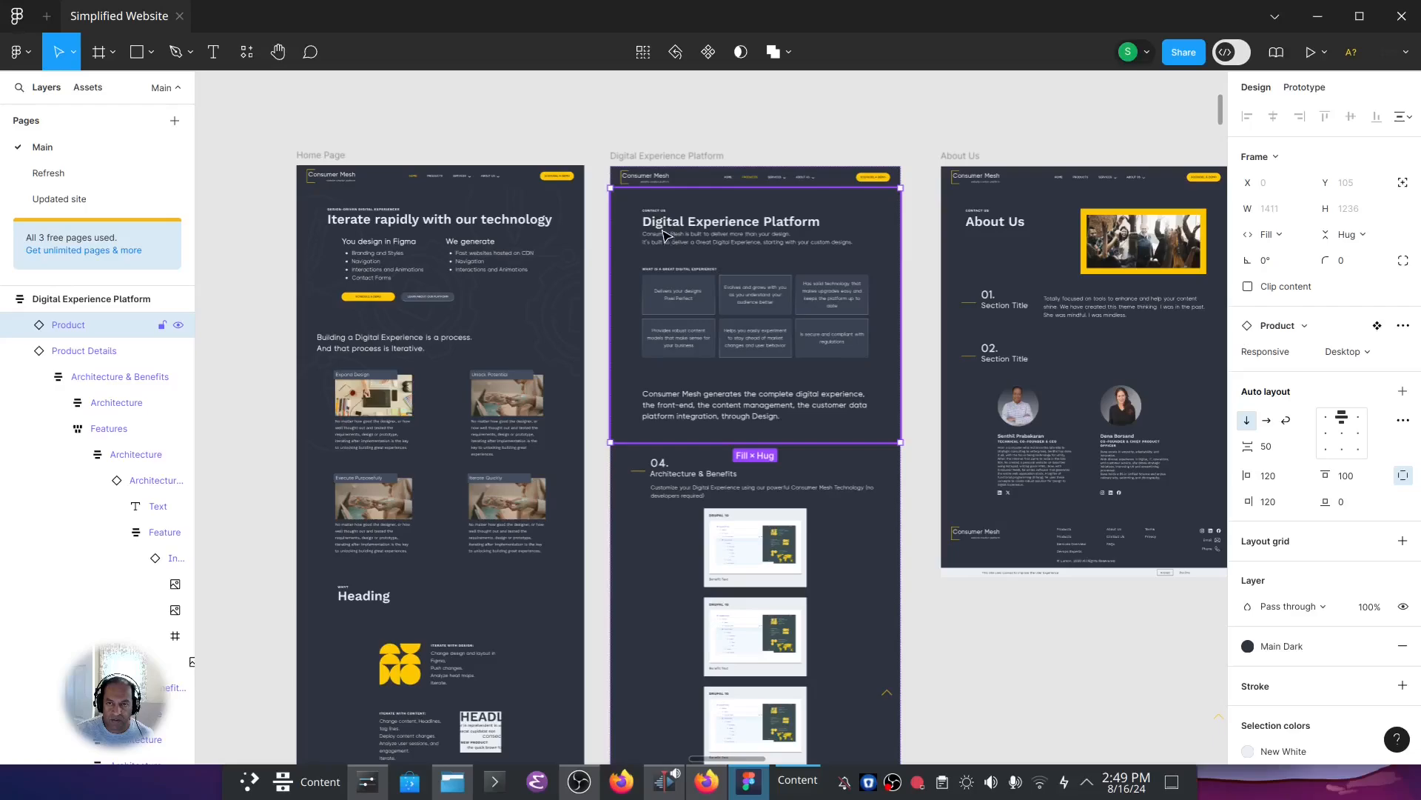
{"action": "left_click", "coordinate": [240, 141]}
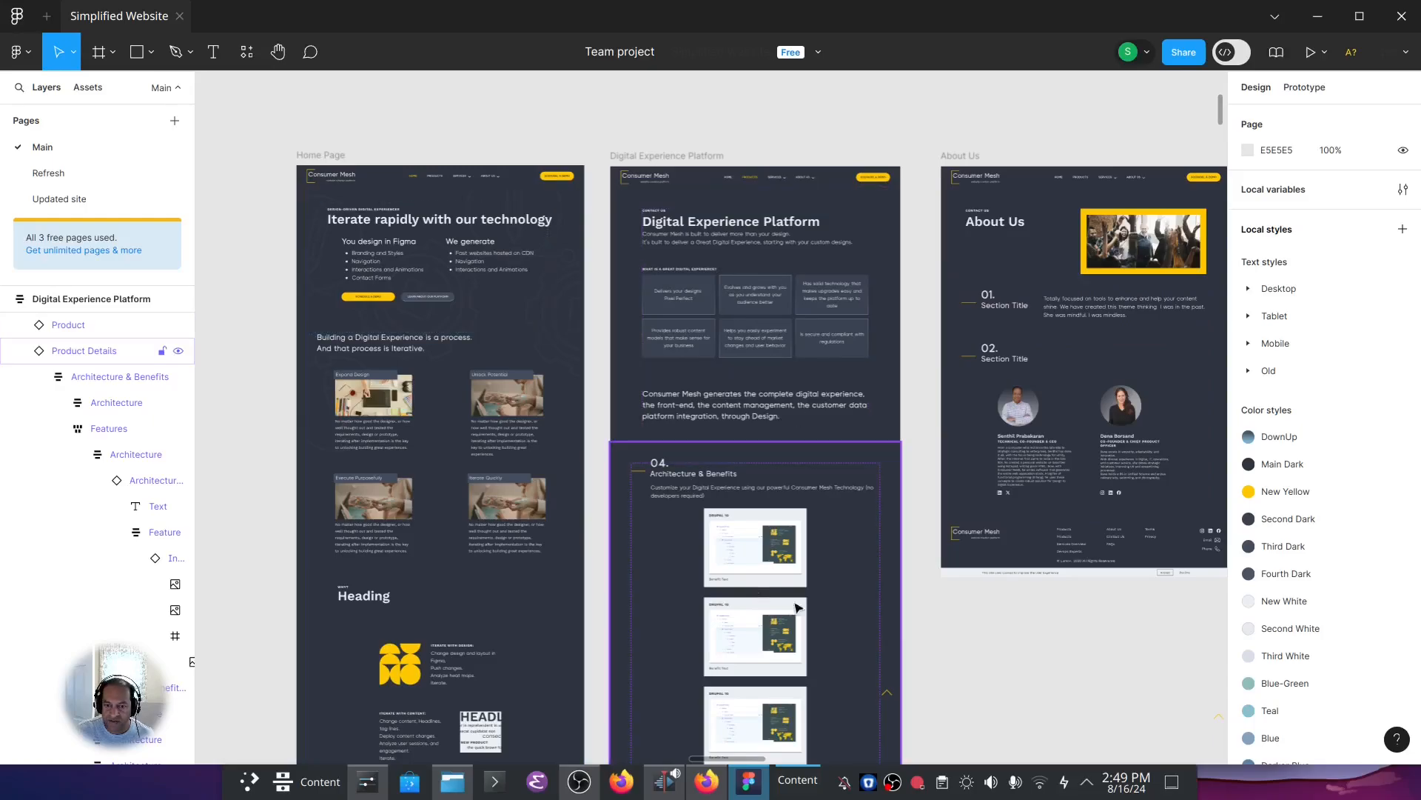
Select the Interactive Image instance inside the first Architecture & Benefits card and go to its main component.
{"action": "scroll", "coordinate": [923, 552], "scroll_direction": "down", "scroll_amount": 2}
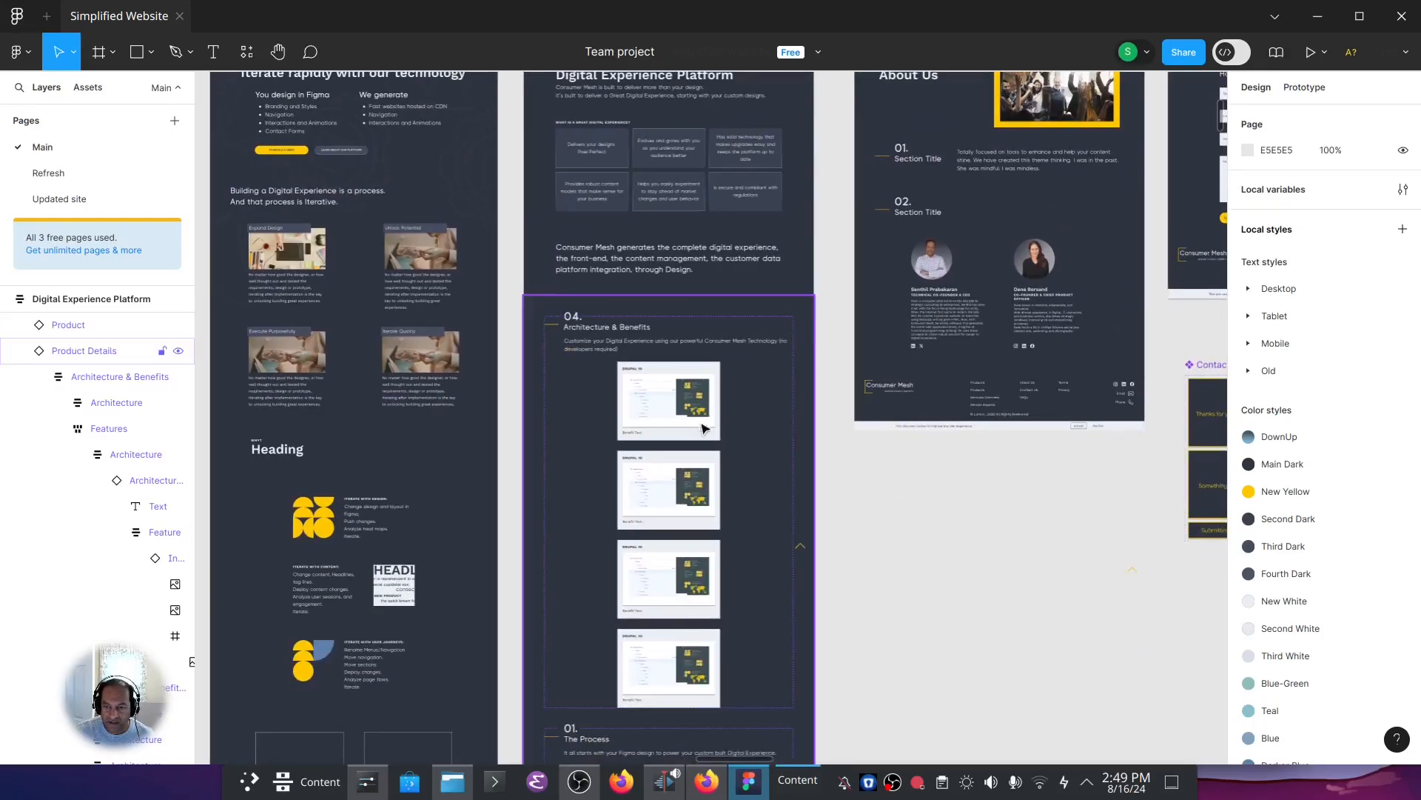
{"action": "left_click", "coordinate": [666, 392]}
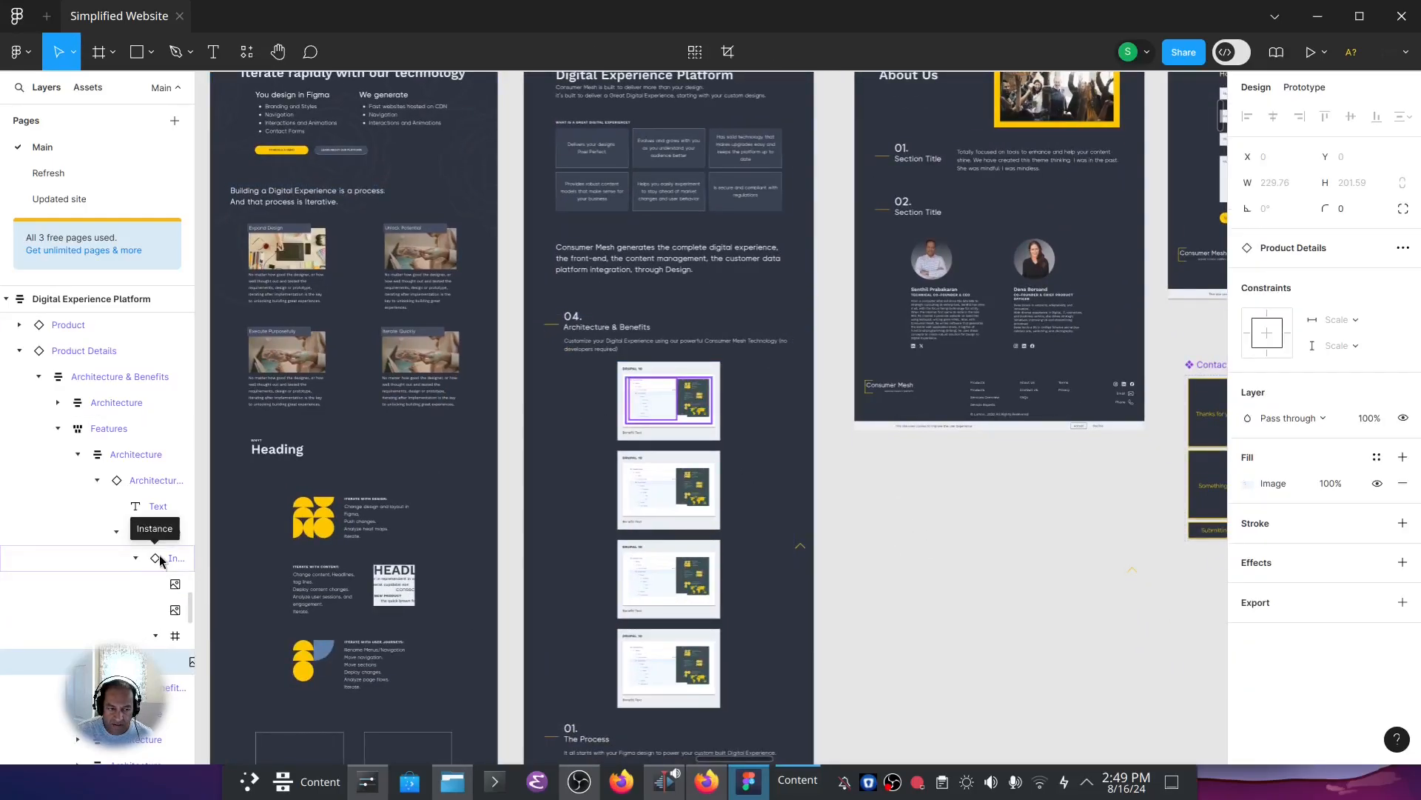
{"action": "left_click", "coordinate": [164, 531]}
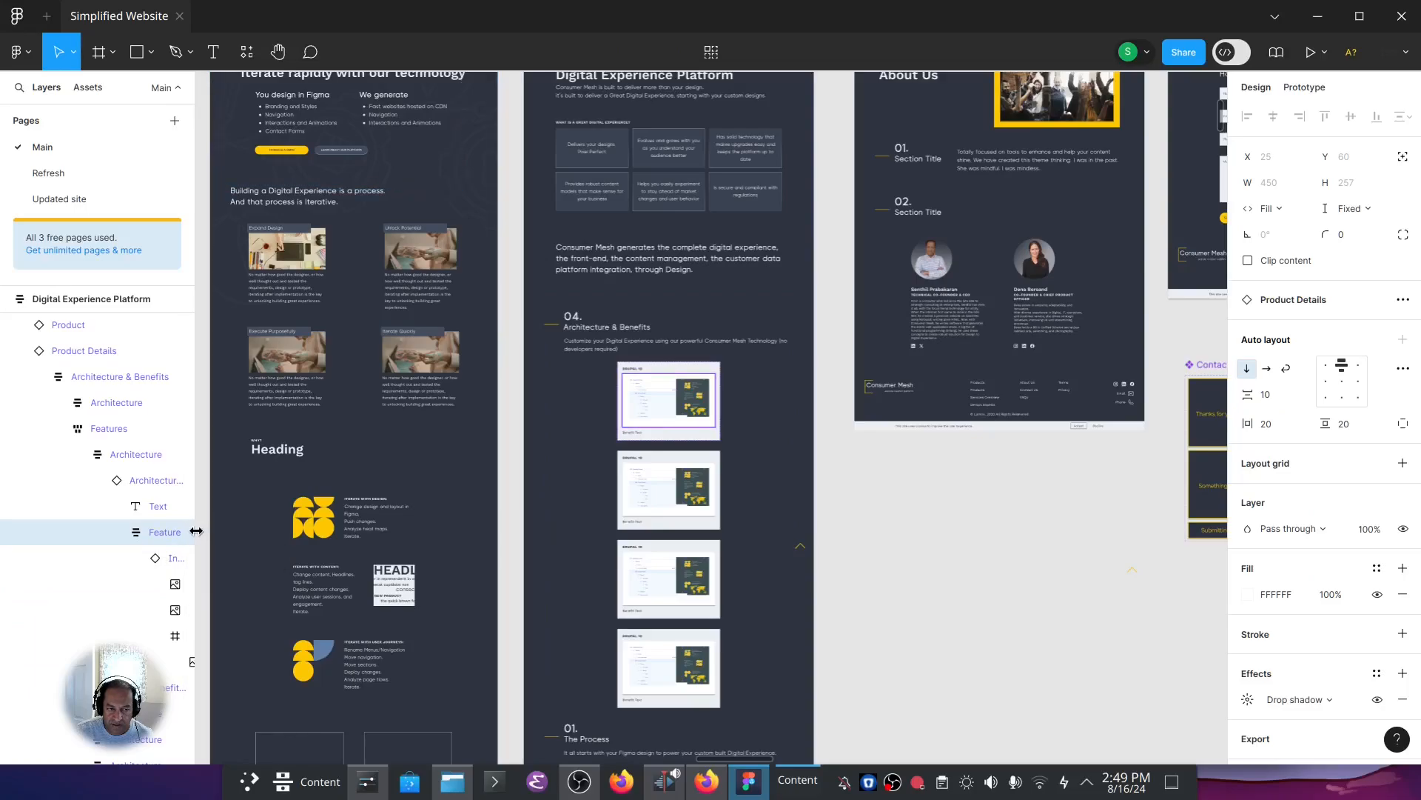
{"action": "left_click_drag", "start_coordinate": [197, 531], "coordinate": [289, 531]}
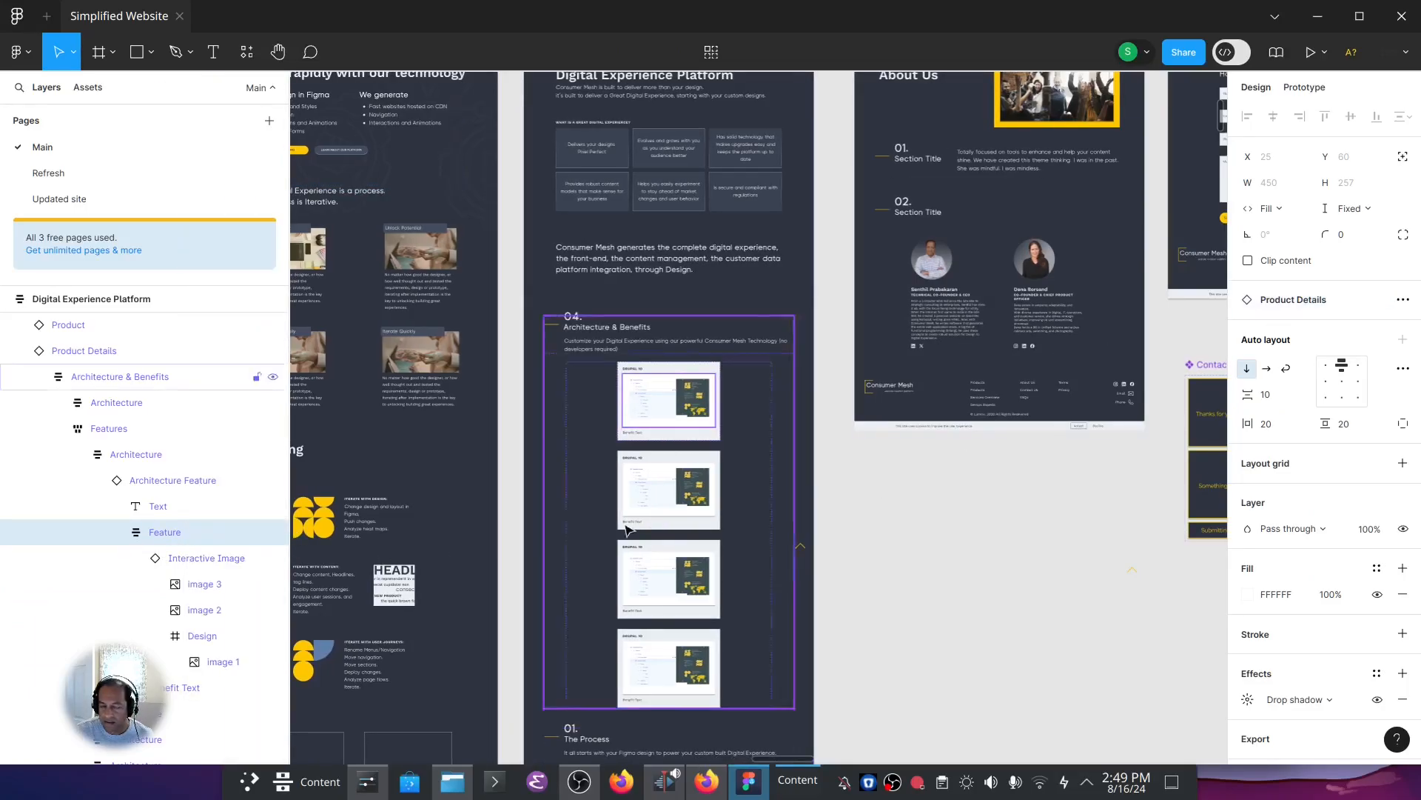
{"action": "left_click", "coordinate": [183, 557]}
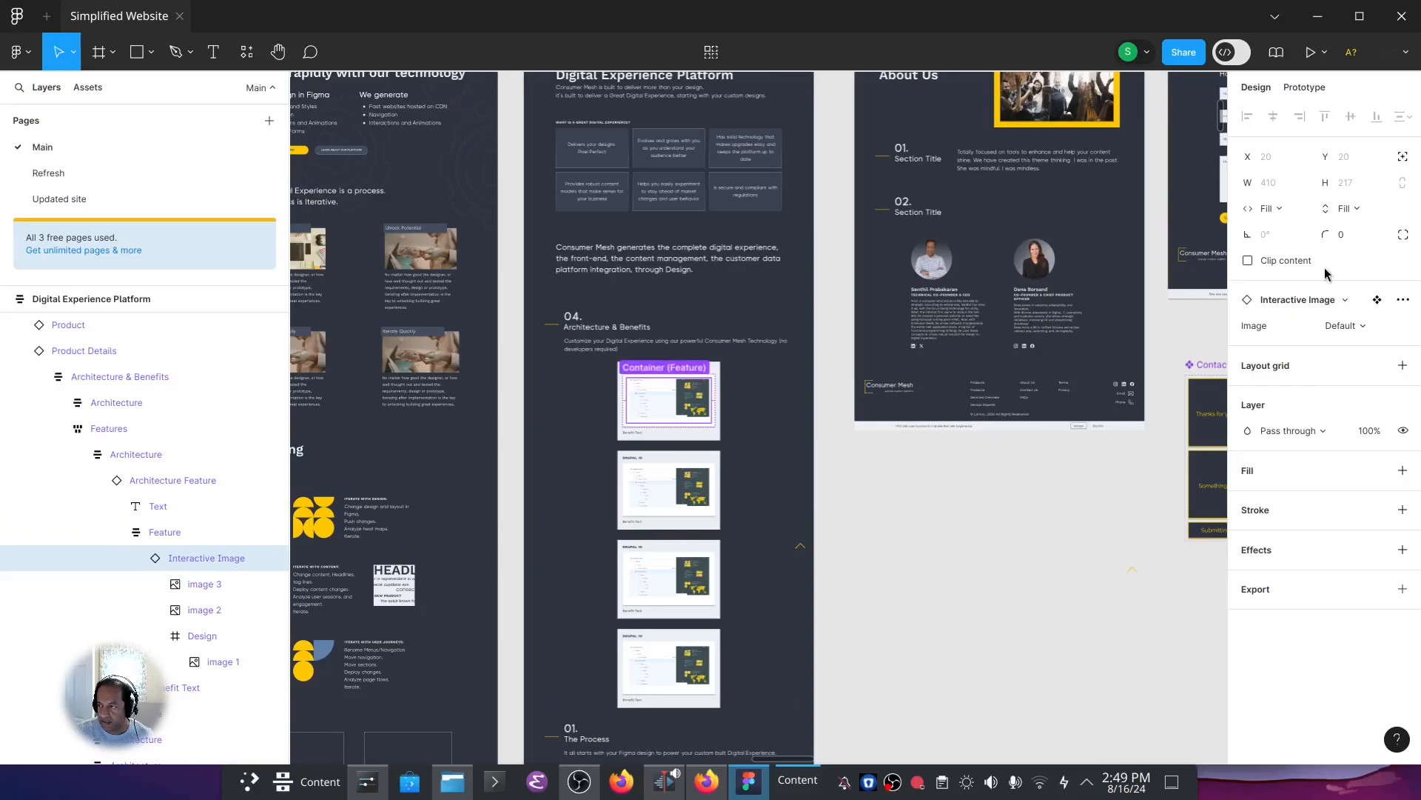
{"action": "left_click", "coordinate": [1377, 299]}
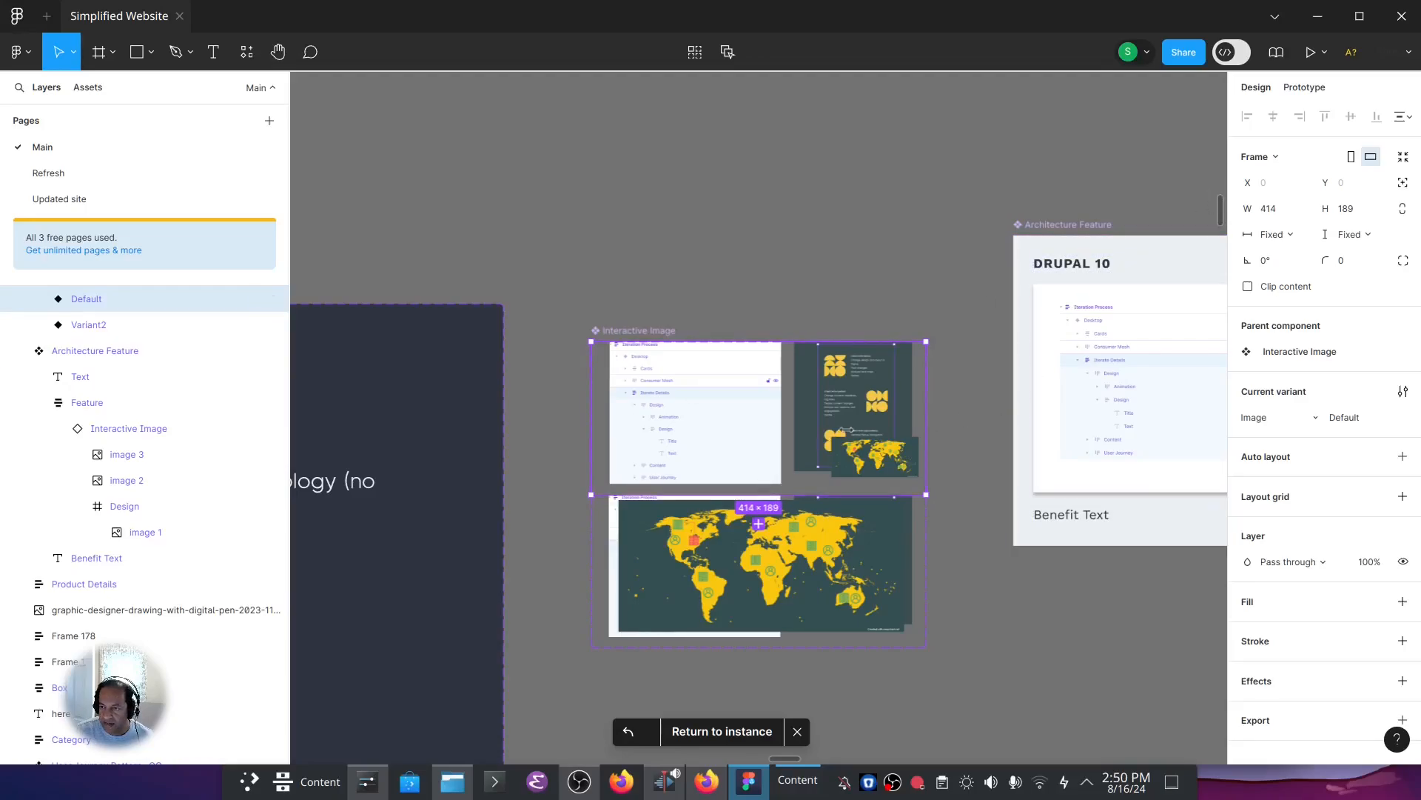
Inspect the Interactive Image component set and its Default variant, and return to the instance.
{"action": "left_click", "coordinate": [644, 332]}
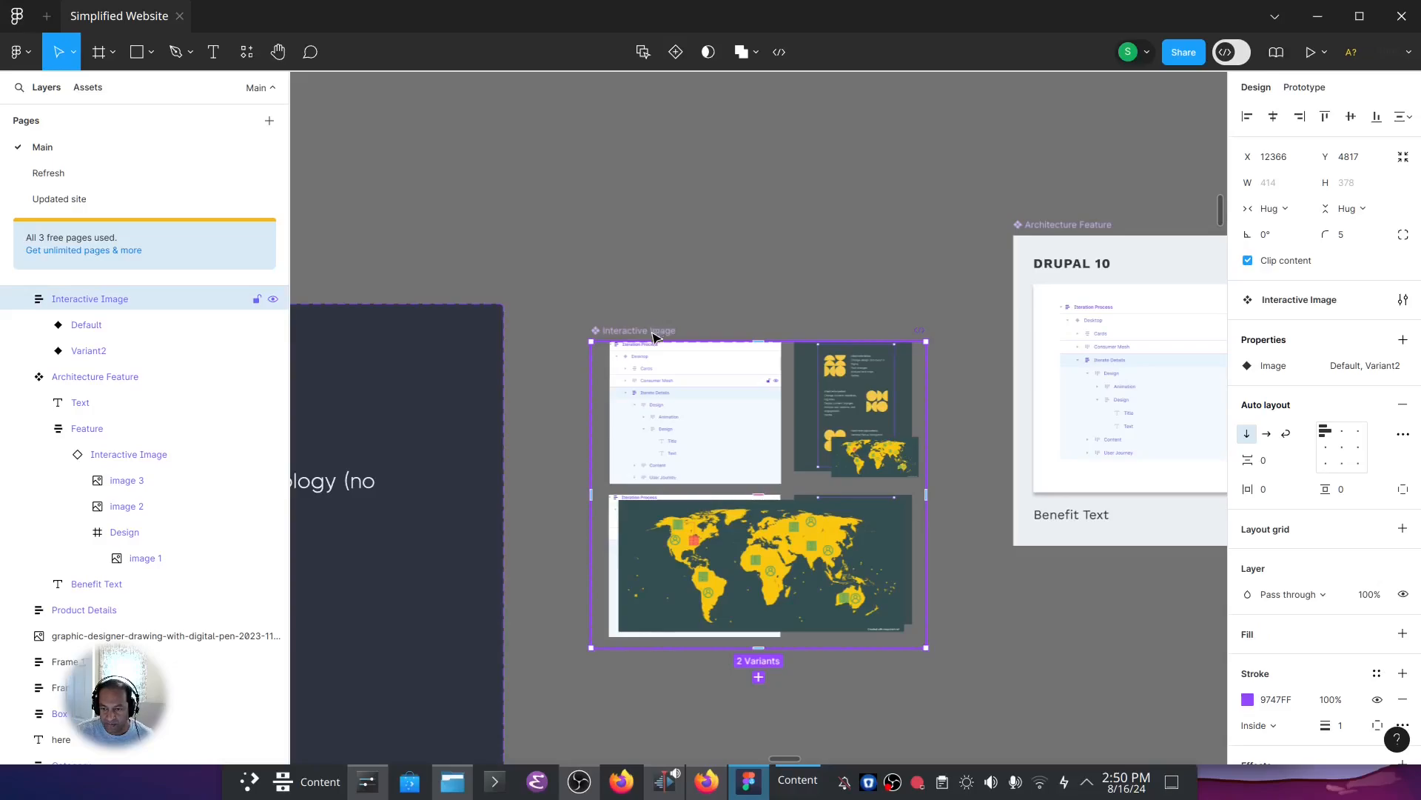
{"action": "left_click", "coordinate": [674, 442]}
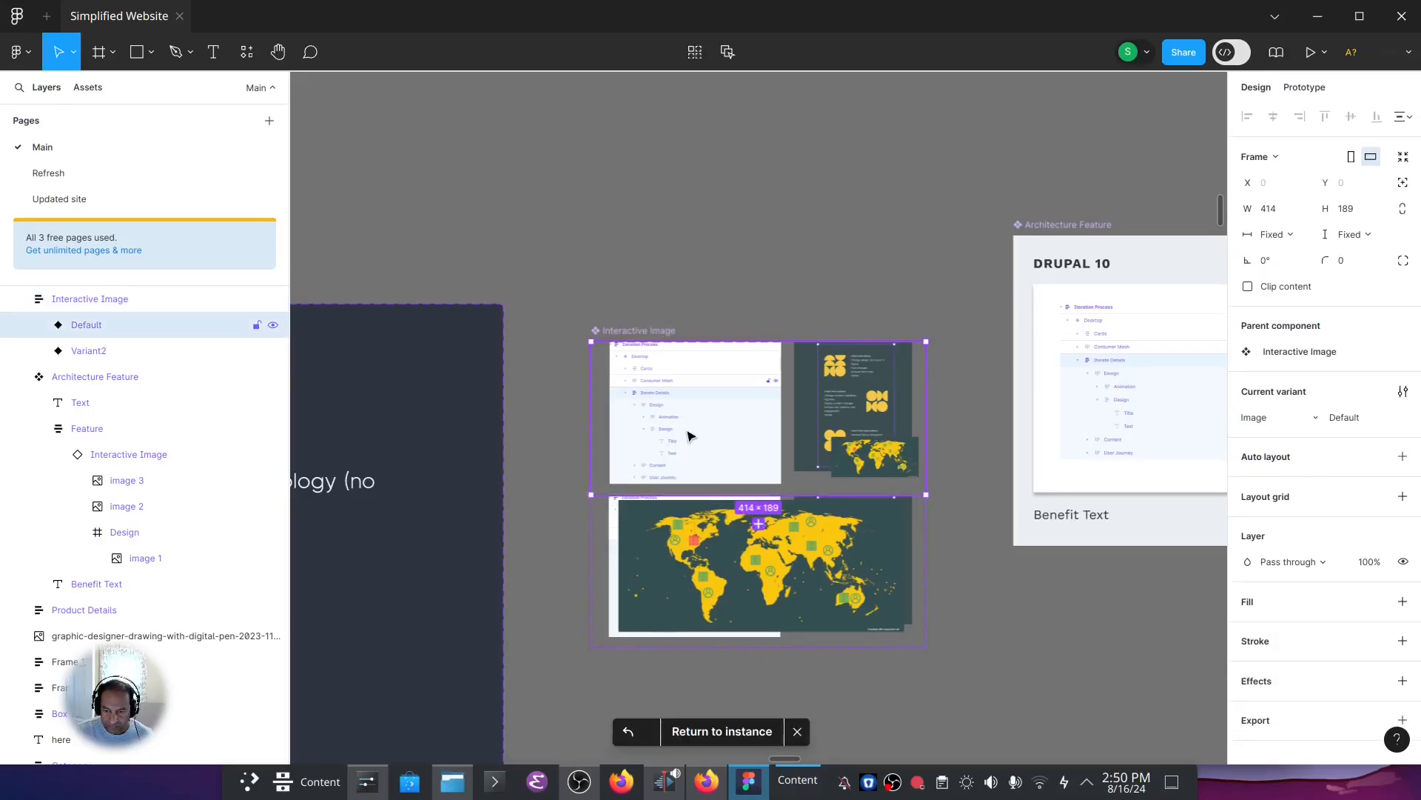
{"action": "left_click", "coordinate": [710, 732]}
Select the Design Pattern instance in the Home Page's Iterate Details section and go to its main component.
{"action": "scroll", "coordinate": [576, 464], "scroll_direction": "down", "scroll_amount": 3}
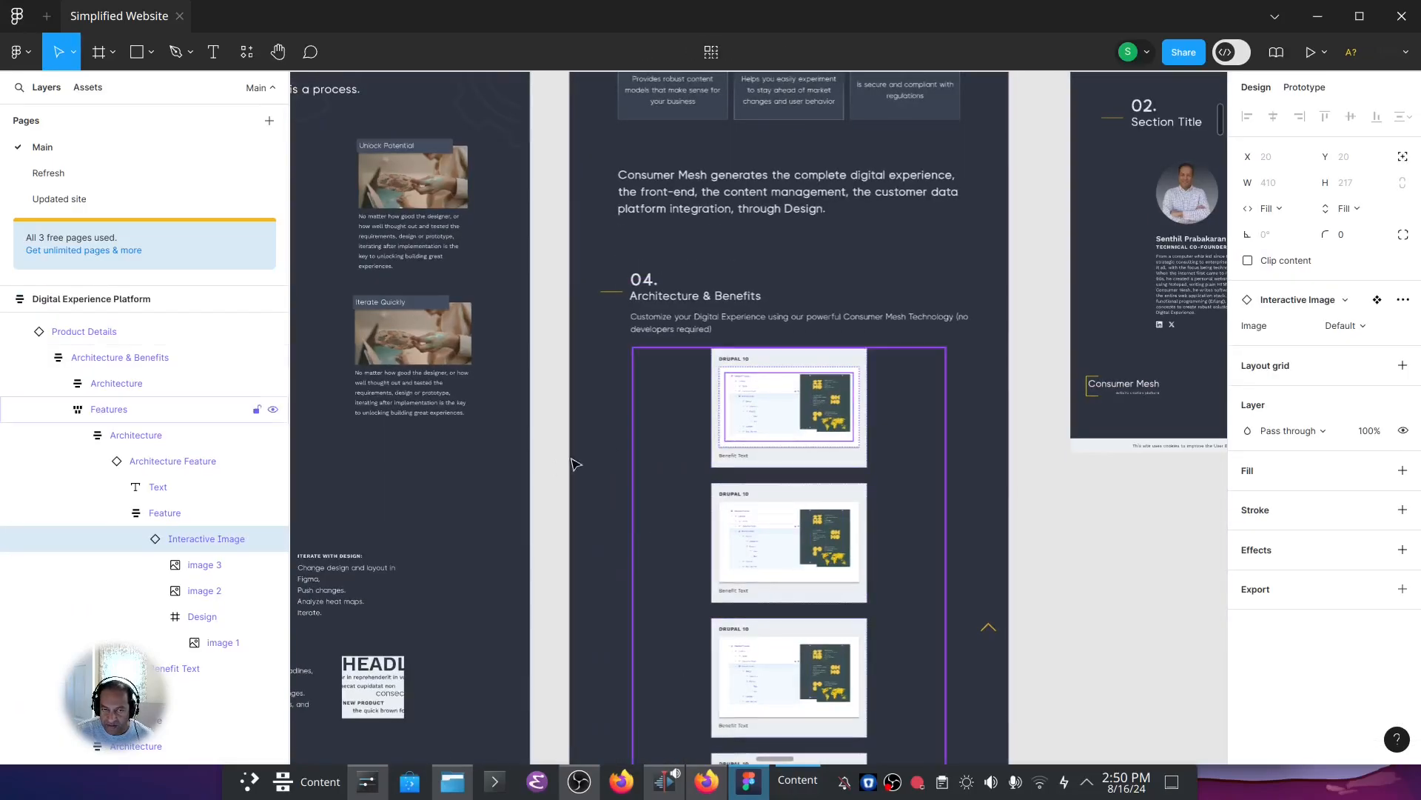
{"action": "scroll", "coordinate": [576, 464], "scroll_direction": "down", "scroll_amount": 3}
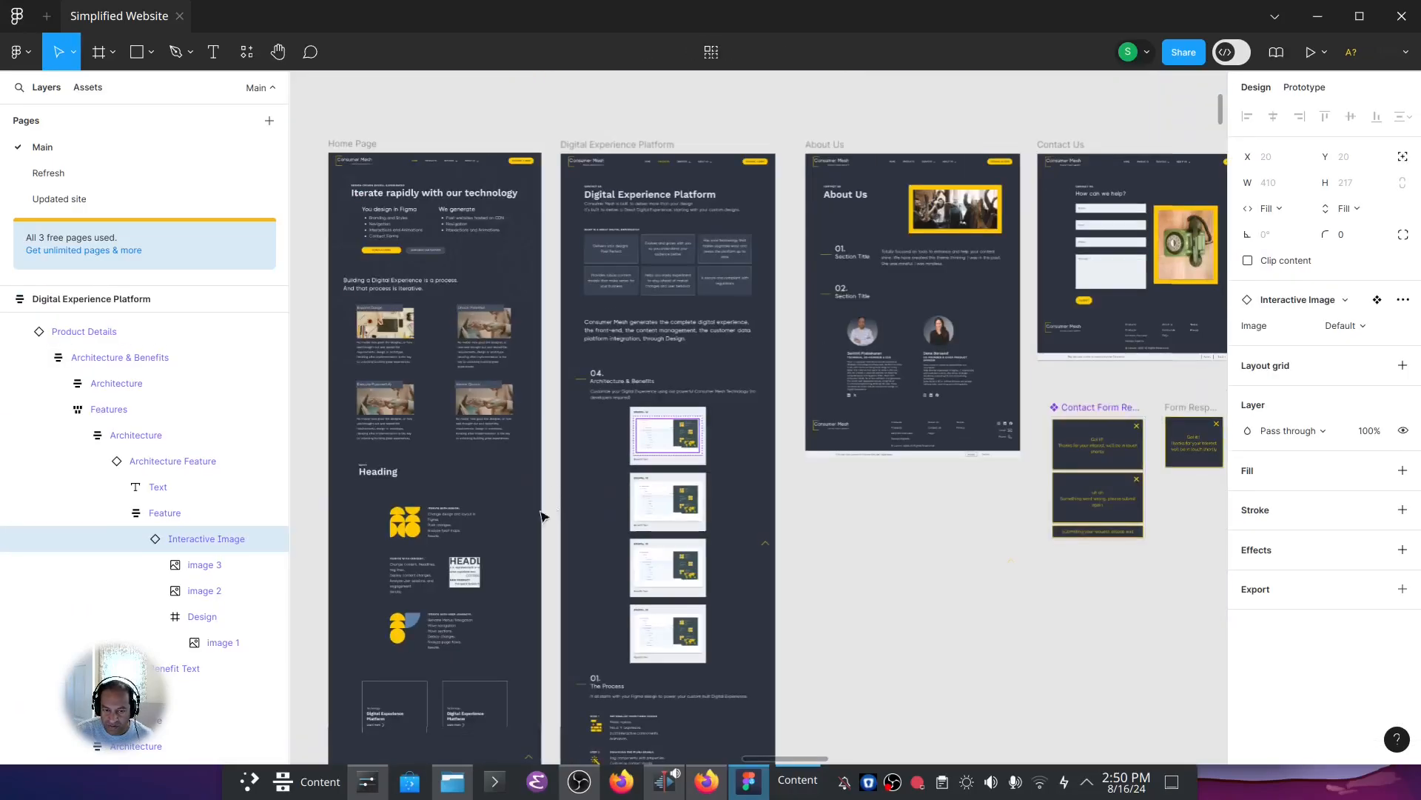
{"action": "left_click", "coordinate": [404, 516]}
{"action": "left_click", "coordinate": [161, 438]}
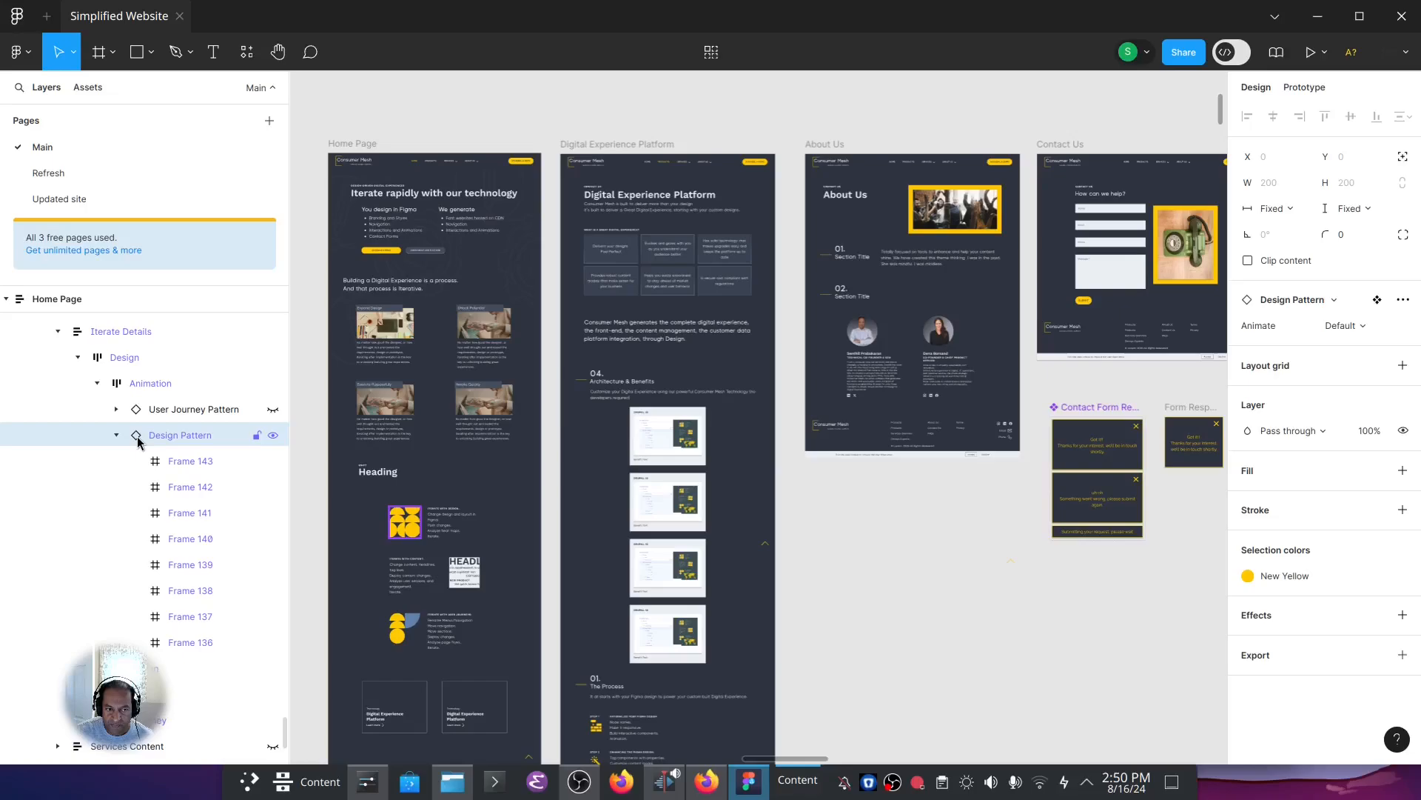
{"action": "left_click", "coordinate": [1377, 299]}
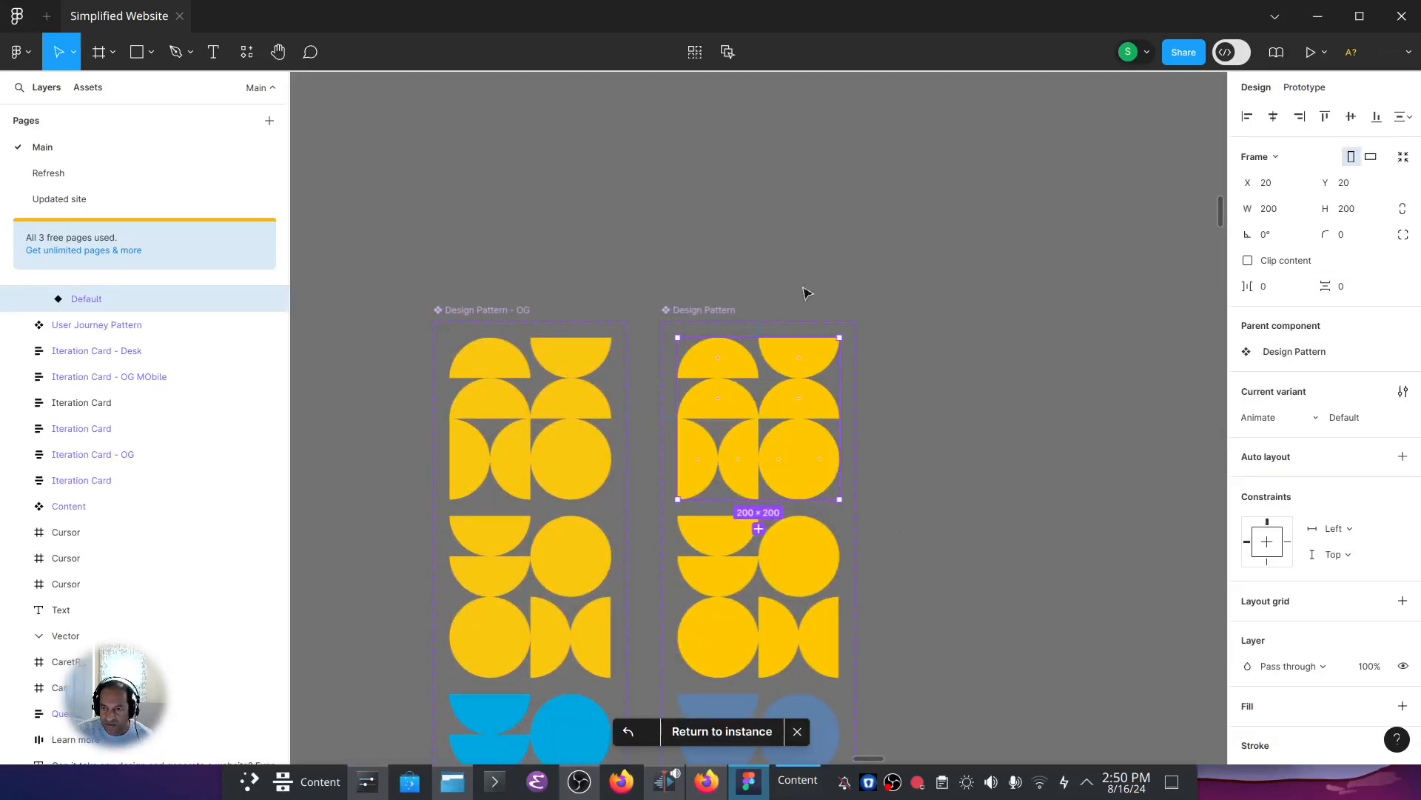
Examine the after-delay interaction from the Design Pattern's Default variant to Variant2, and return to the instance.
{"action": "scroll", "coordinate": [970, 674], "scroll_direction": "down", "scroll_amount": 3}
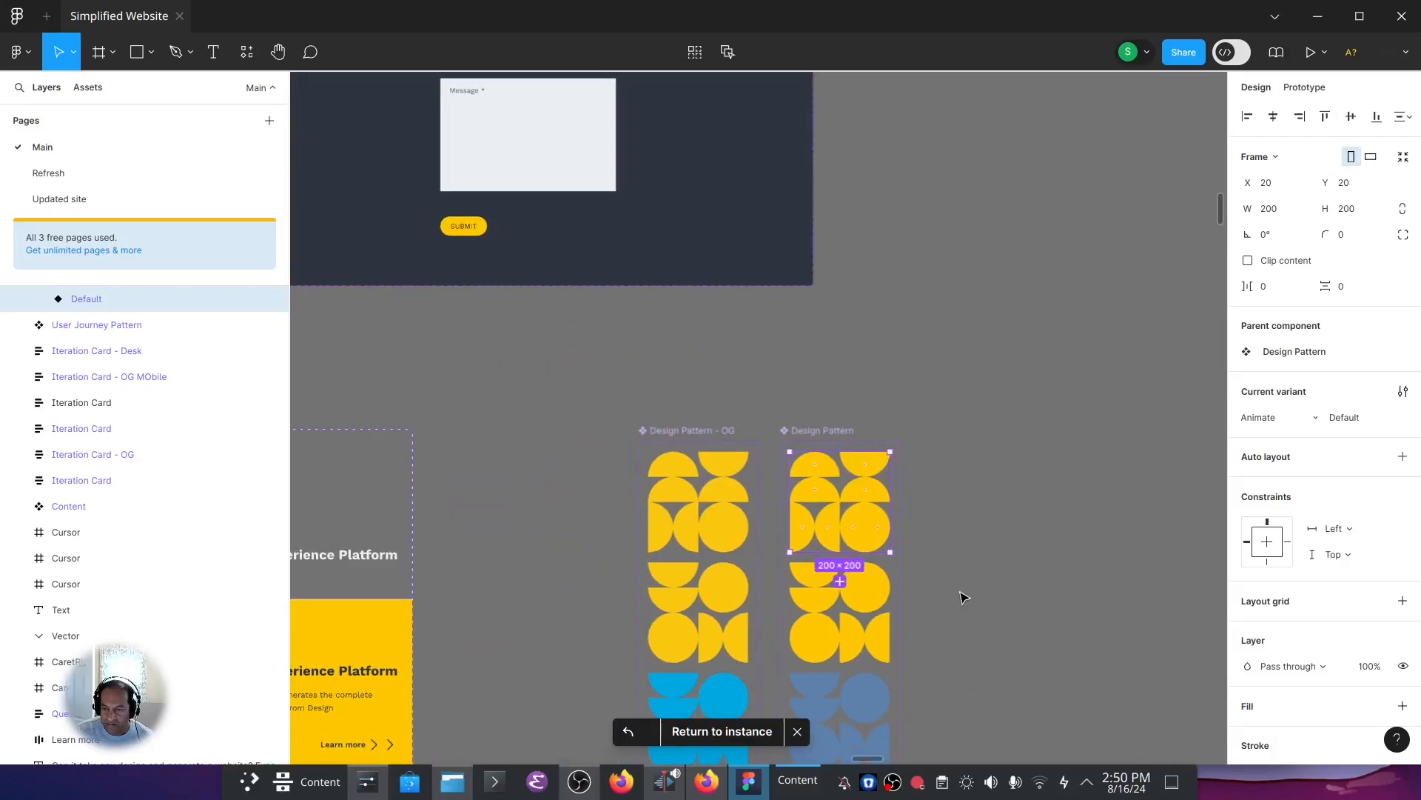
{"action": "left_click", "coordinate": [1292, 89]}
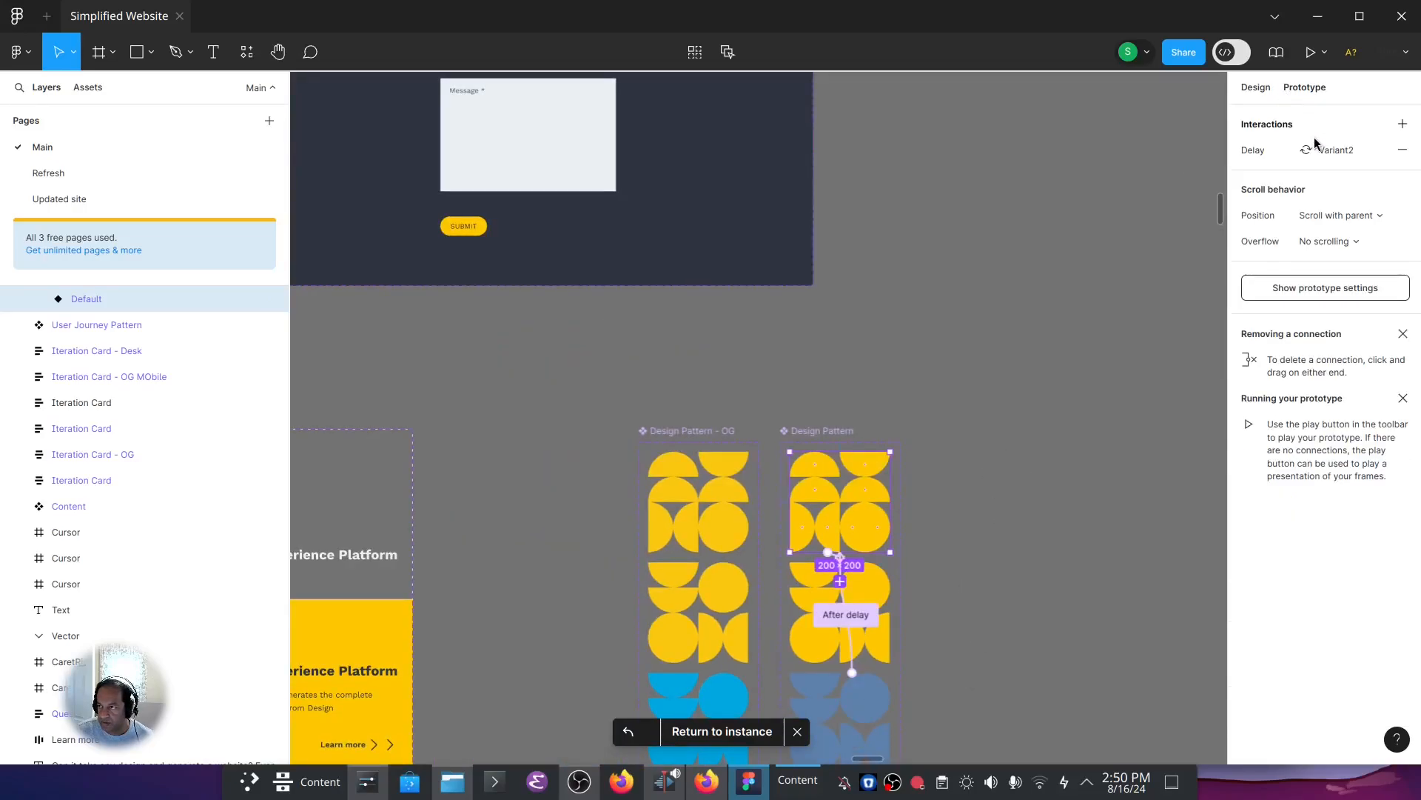
{"action": "left_click", "coordinate": [1269, 154]}
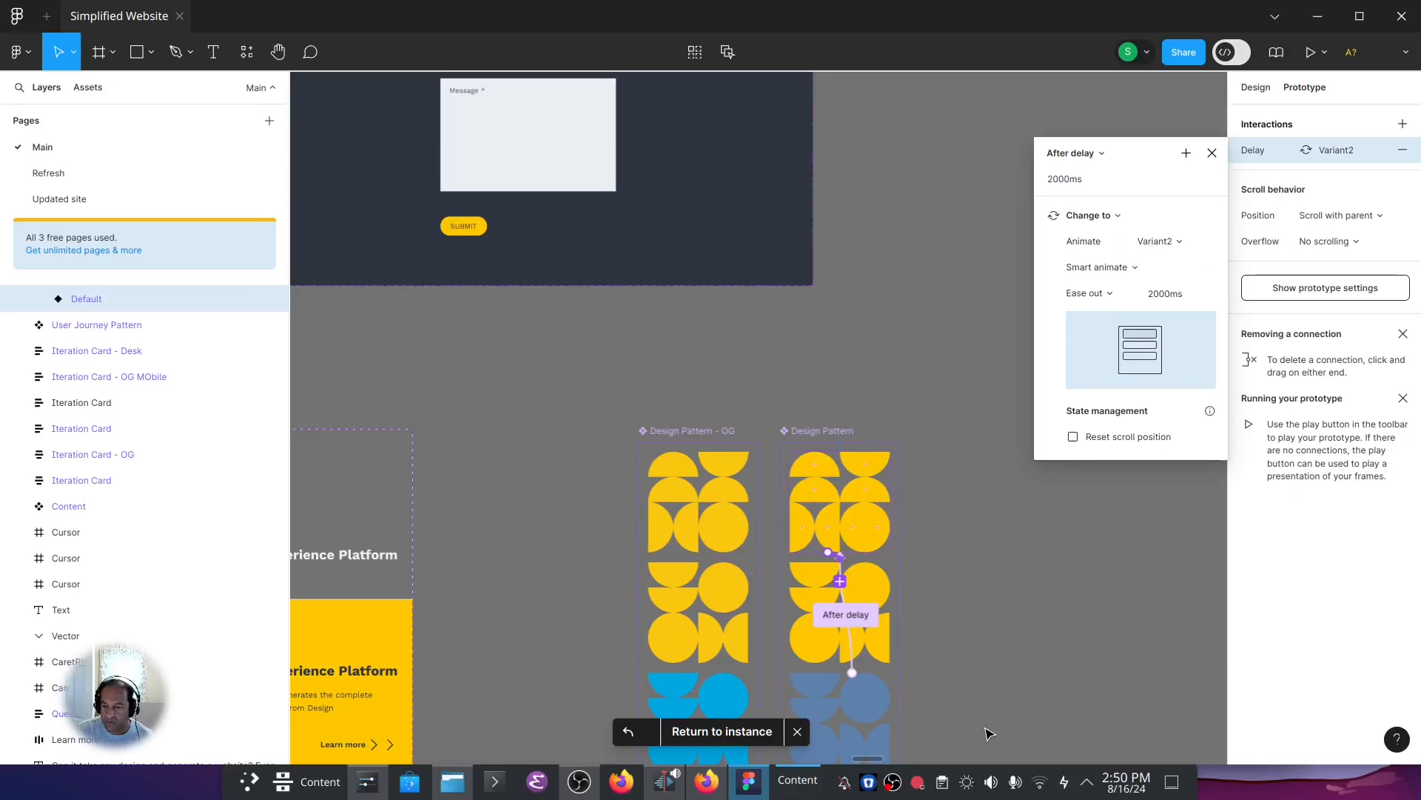
{"action": "left_click", "coordinate": [1211, 154]}
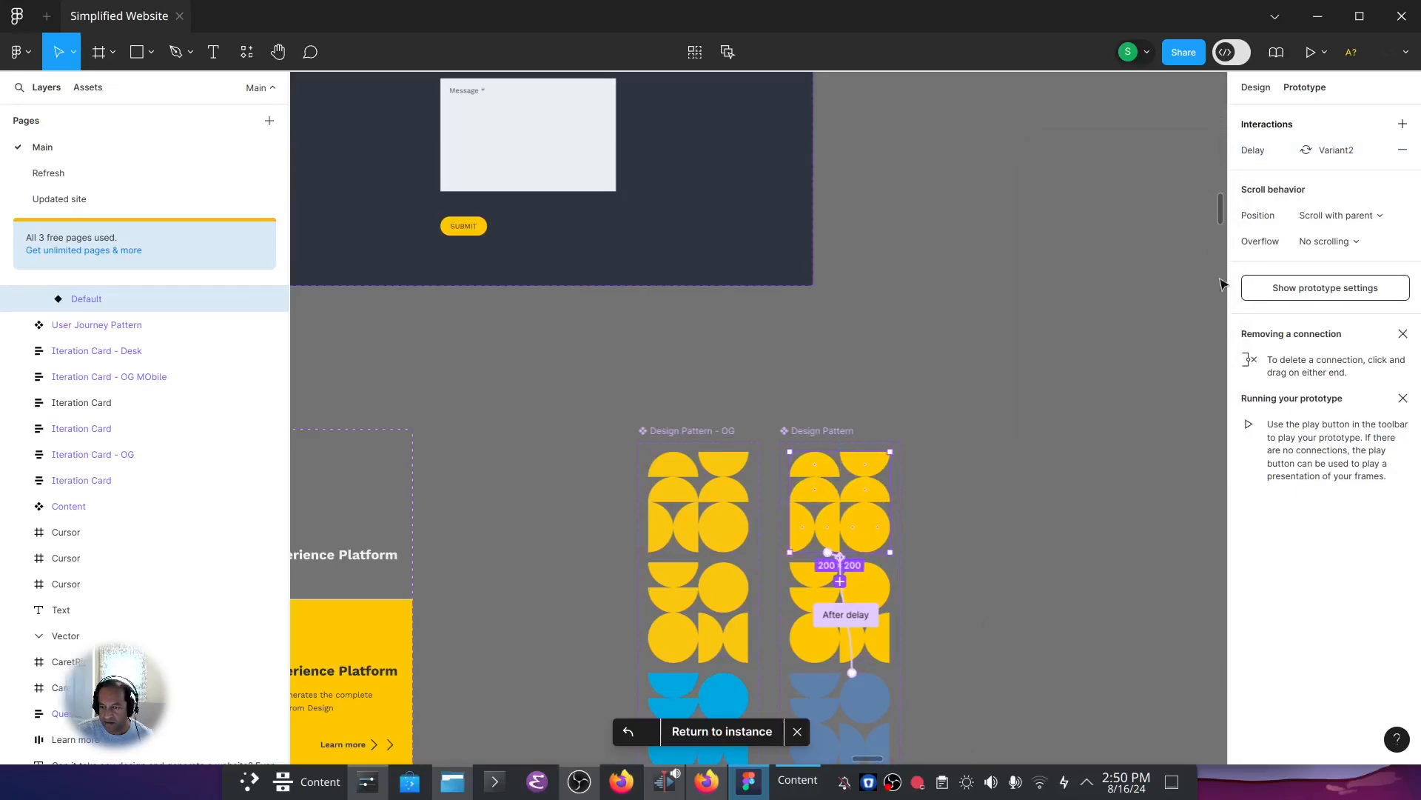
{"action": "left_click", "coordinate": [710, 731]}
Select the Home Page frame, run the Consumer Mesh plugin on it and move the plugin window over the frame.
{"action": "scroll", "coordinate": [651, 666], "scroll_direction": "down", "scroll_amount": 10}
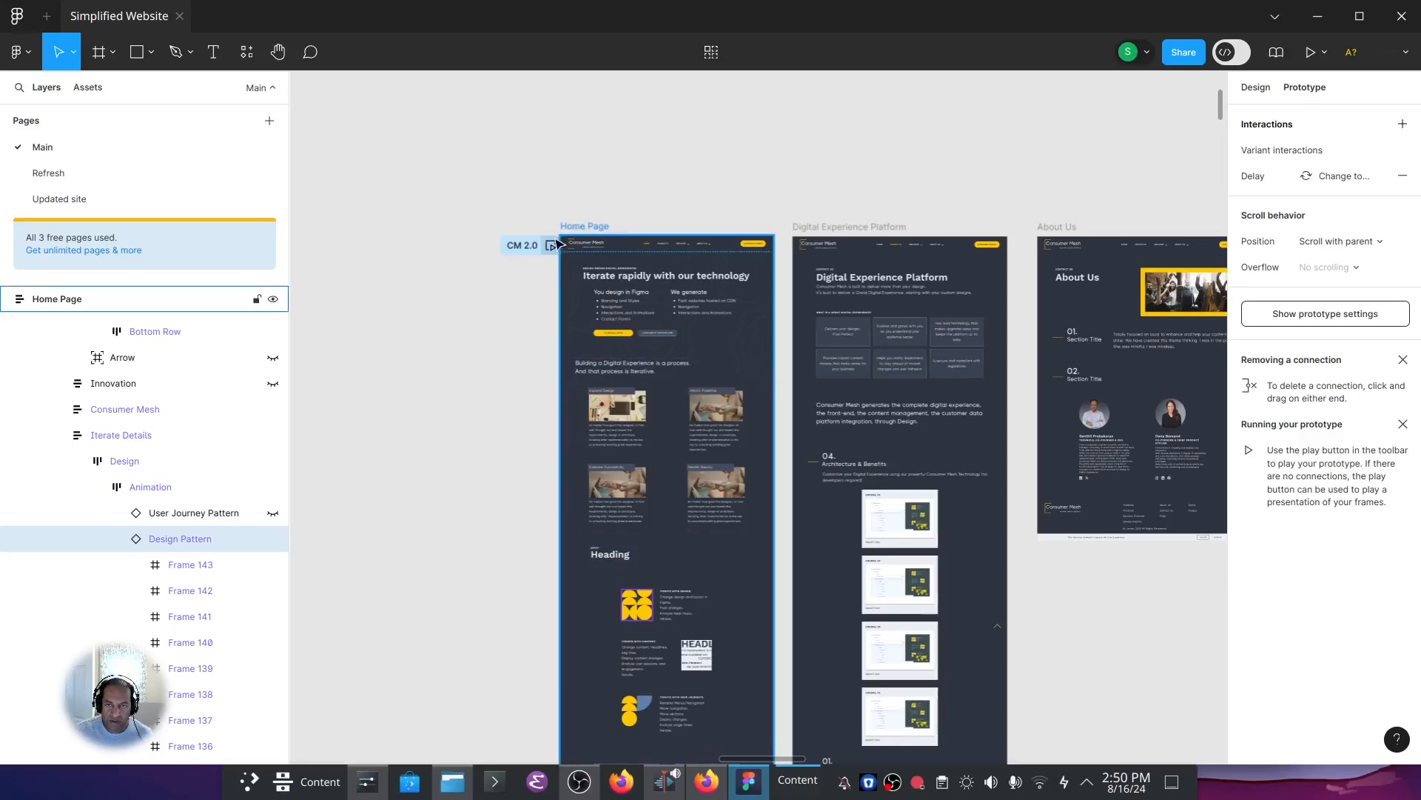
{"action": "left_click", "coordinate": [578, 229]}
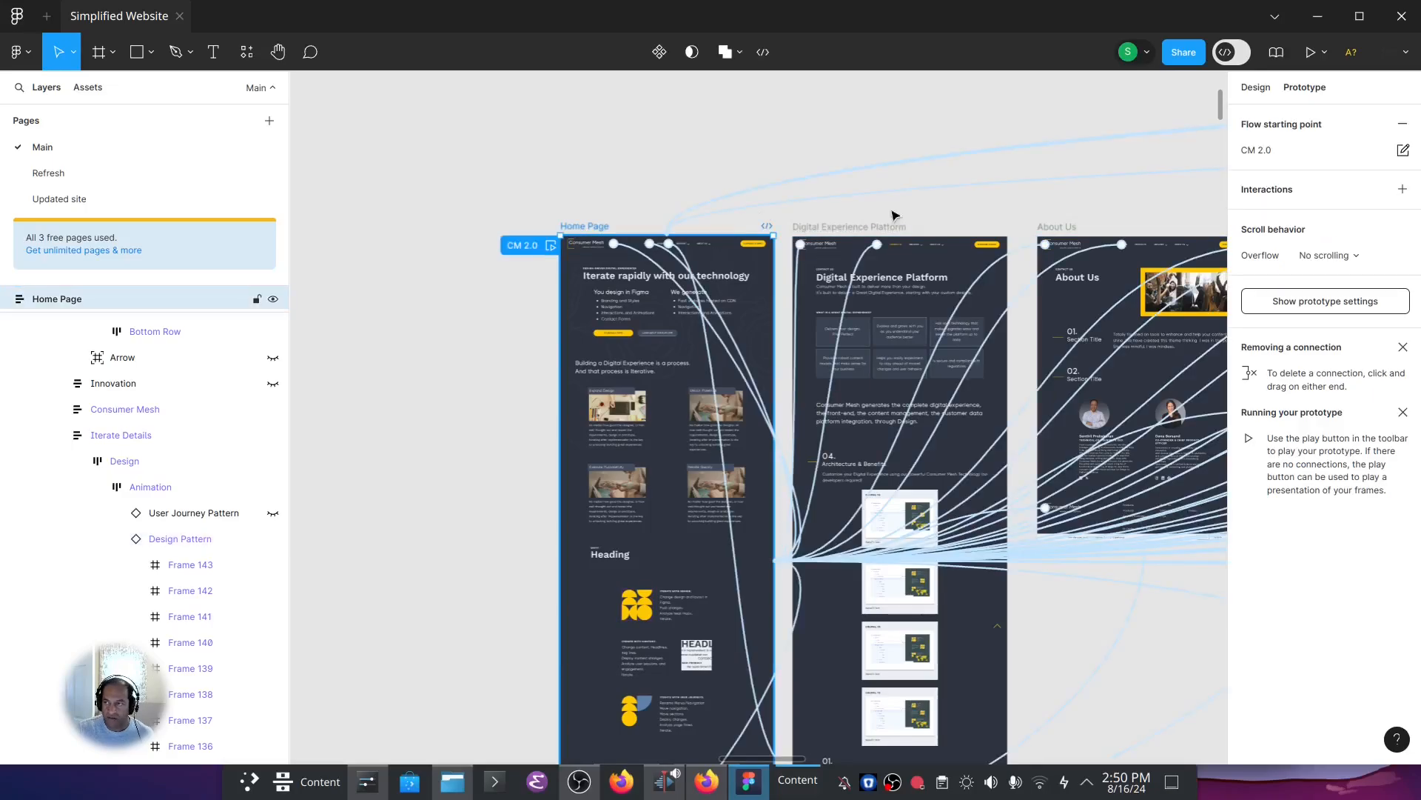
{"action": "left_click", "coordinate": [1256, 88]}
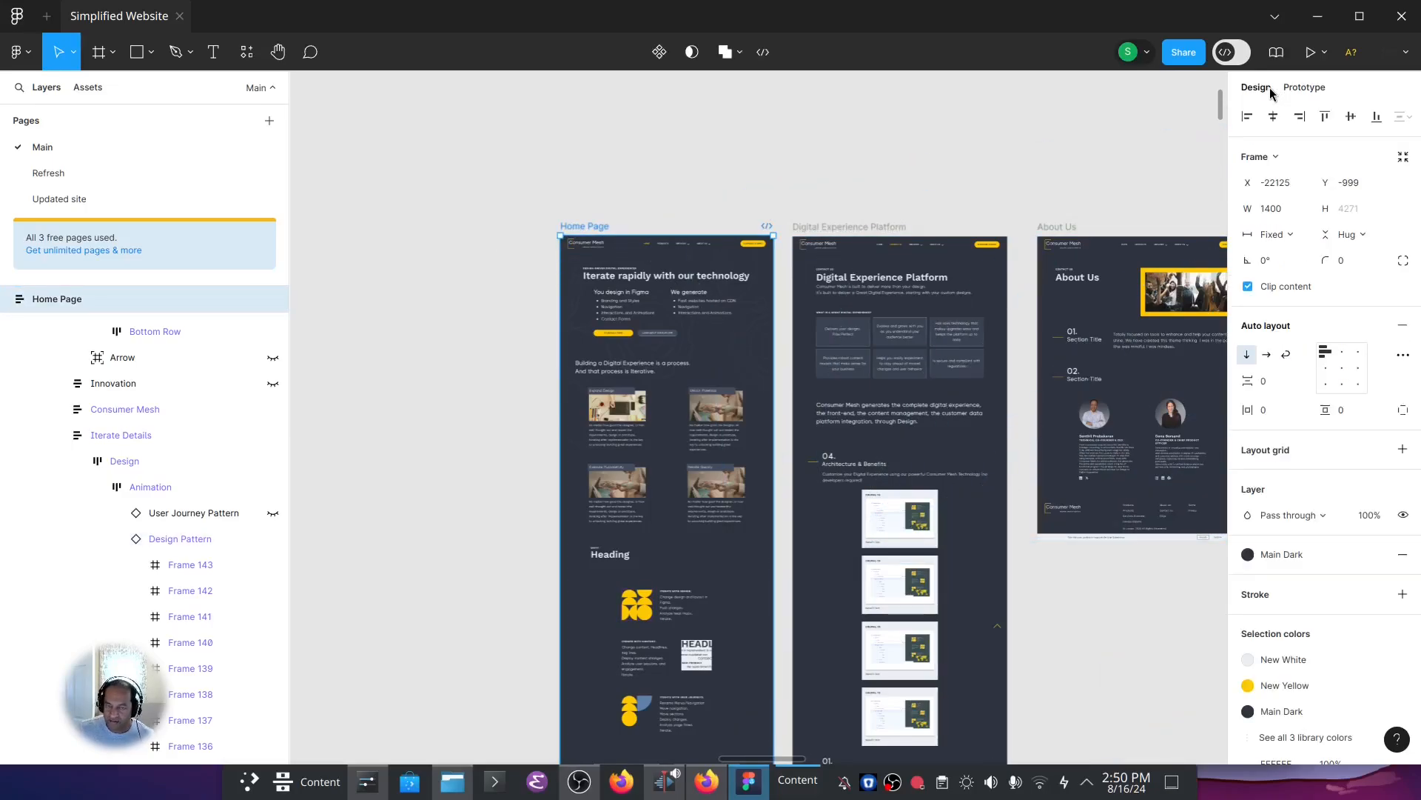
{"action": "key", "text": "ctrl+slash"}
{"action": "key", "text": "Return"}
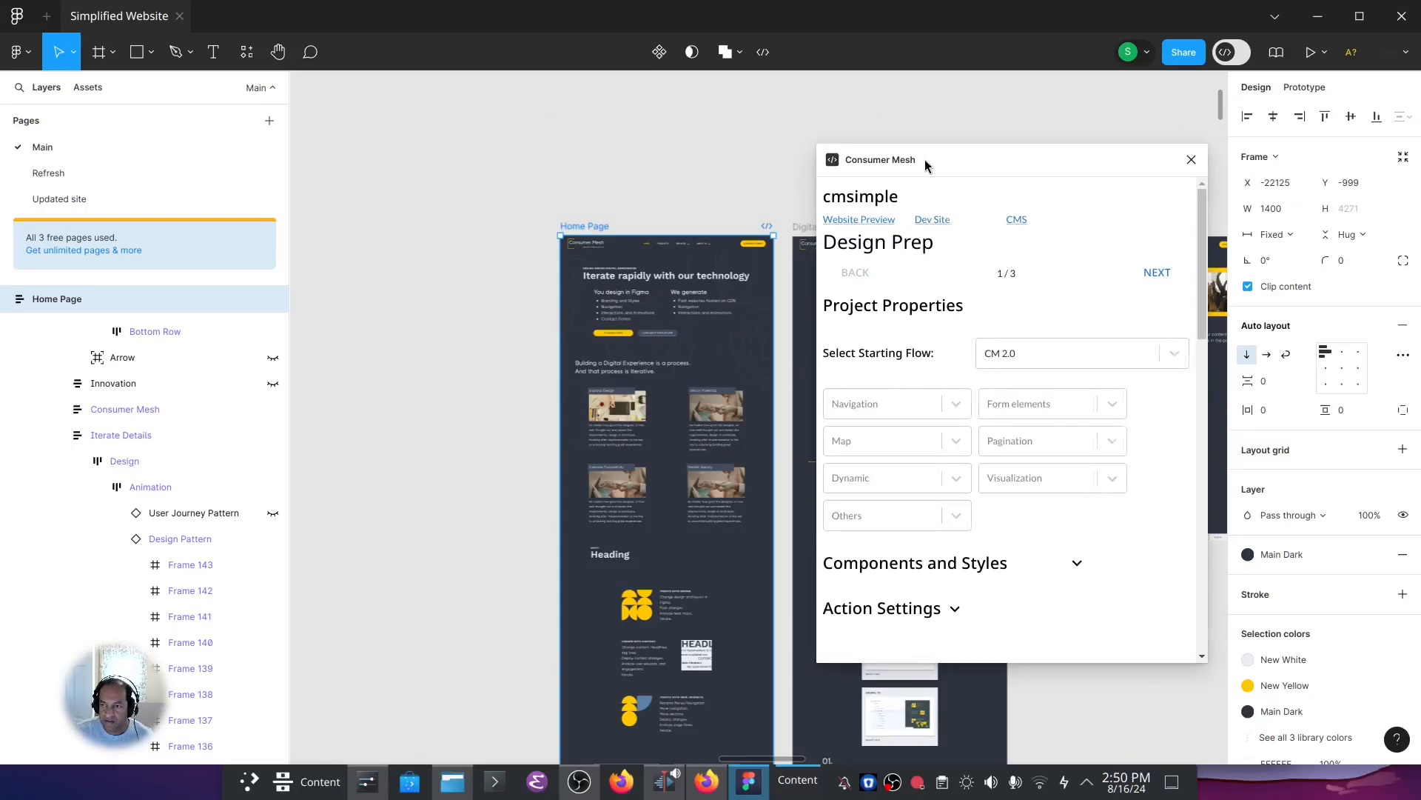
{"action": "left_click_drag", "start_coordinate": [926, 158], "coordinate": [520, 139]}
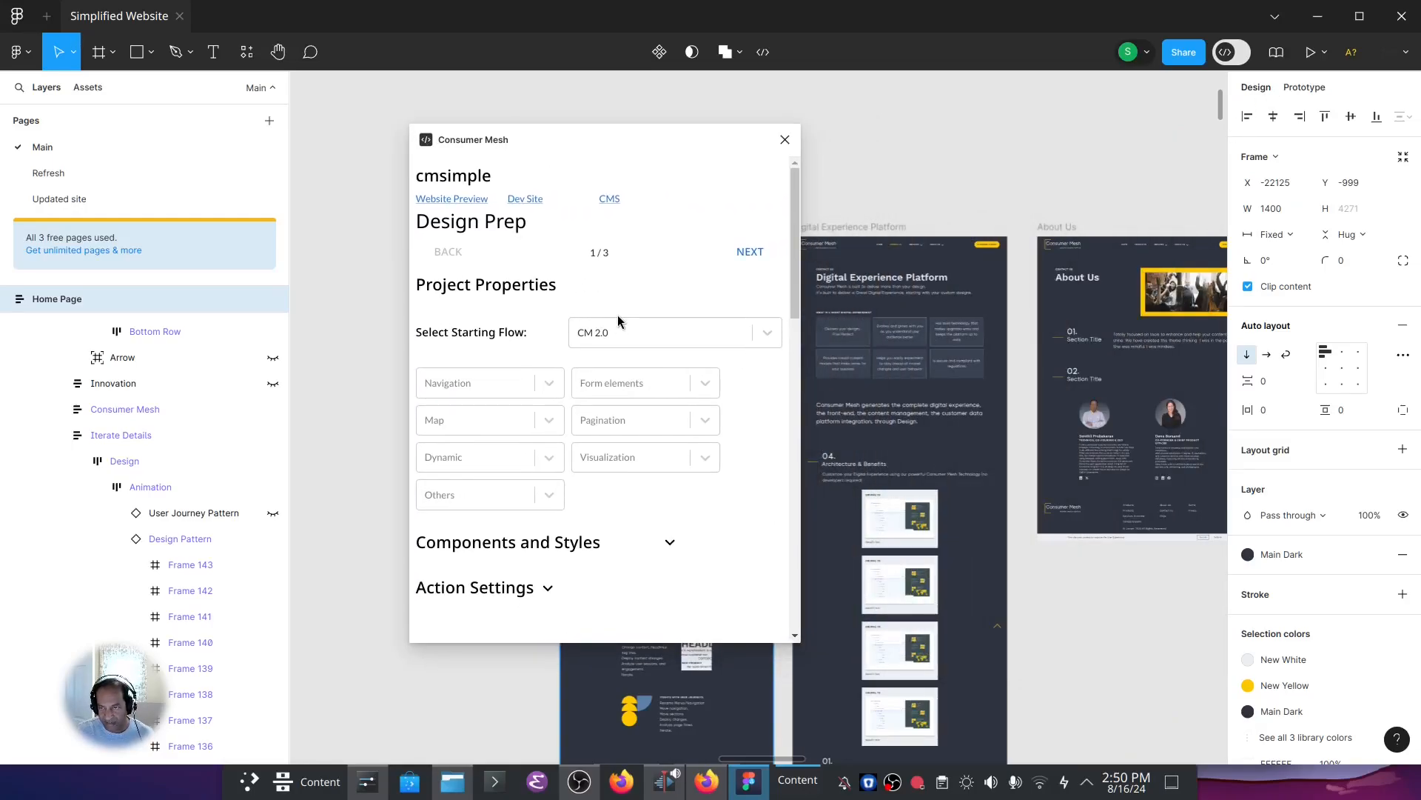
Examine the plugin's Navigation, Form elements, Map and Pagination tagging options without choosing any of them.
{"action": "left_click", "coordinate": [549, 384]}
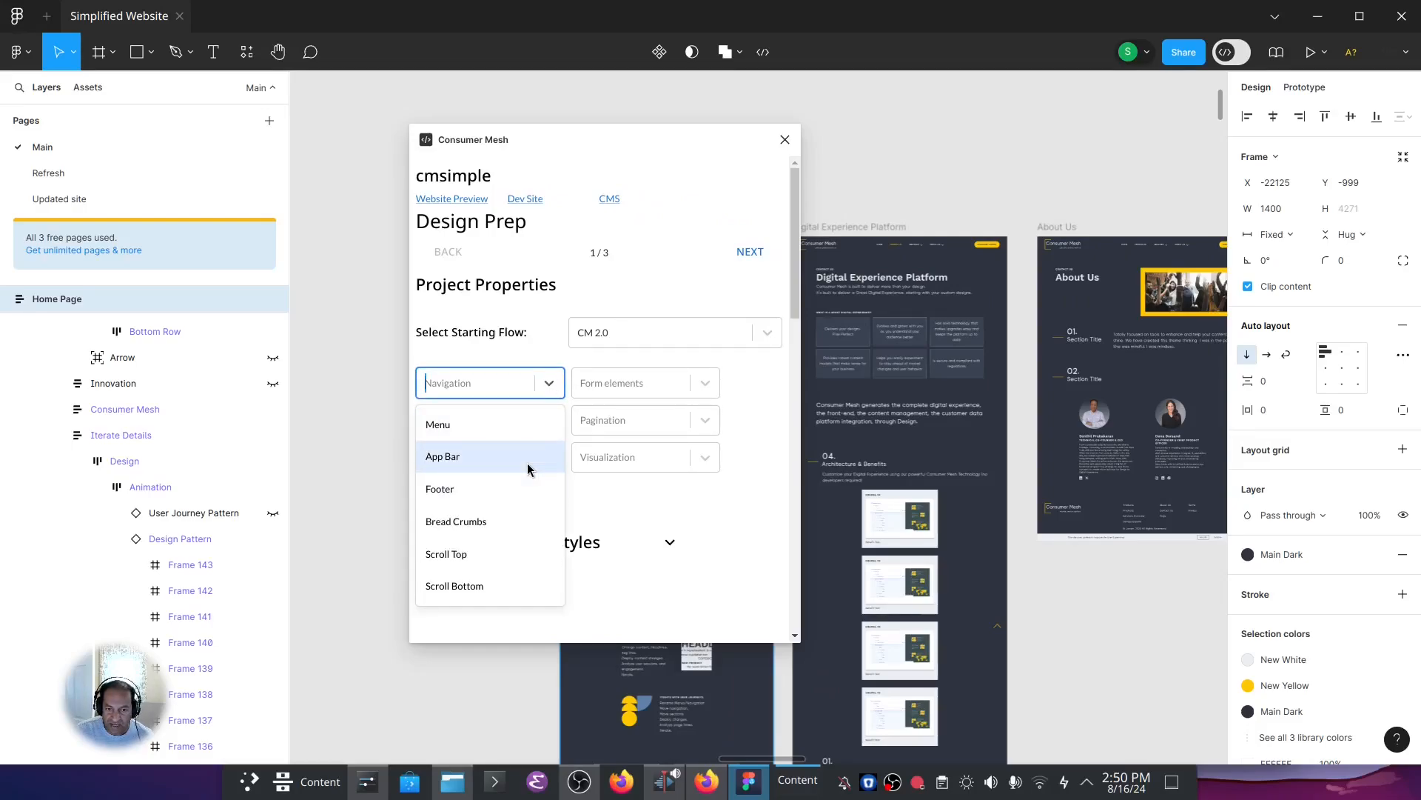
{"action": "left_click", "coordinate": [548, 382]}
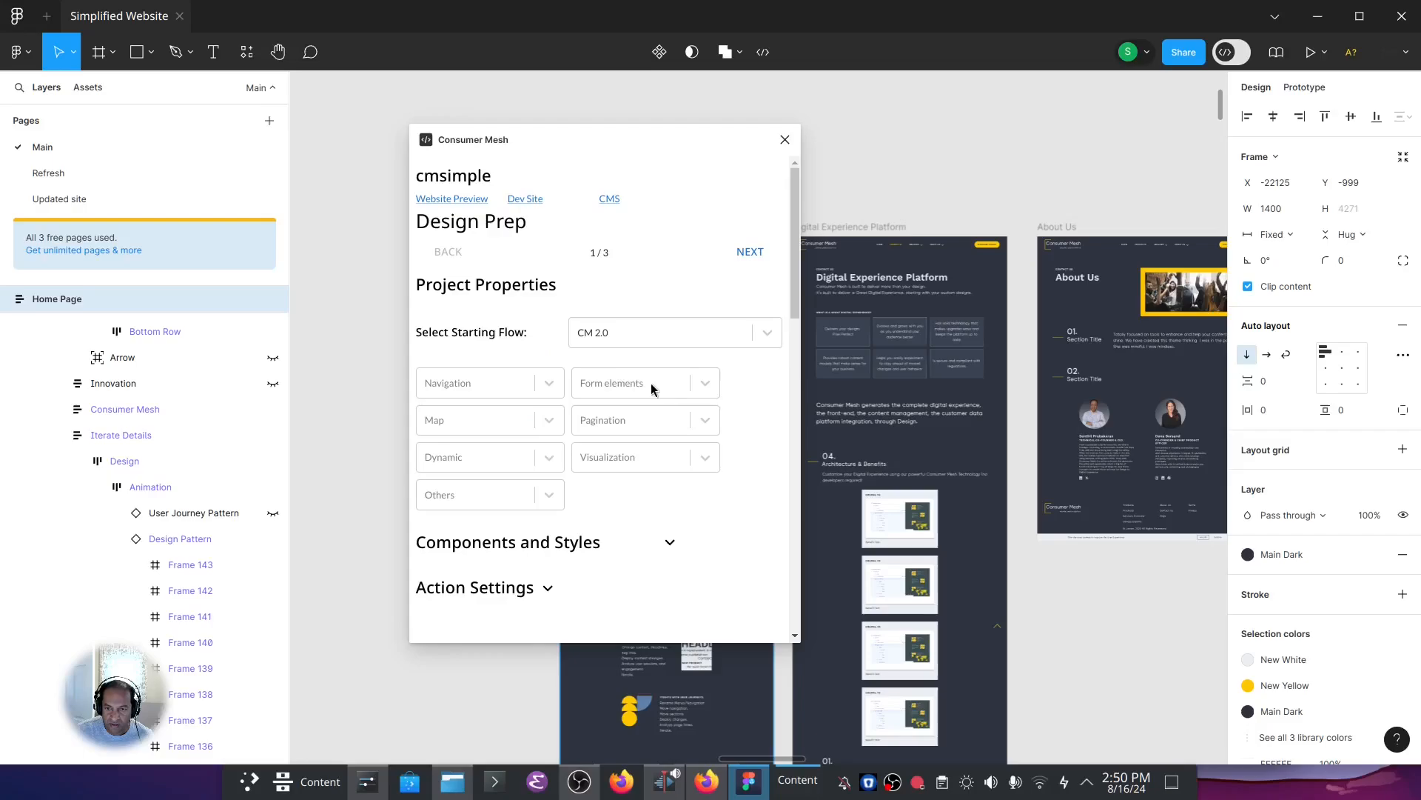
{"action": "left_click", "coordinate": [705, 383]}
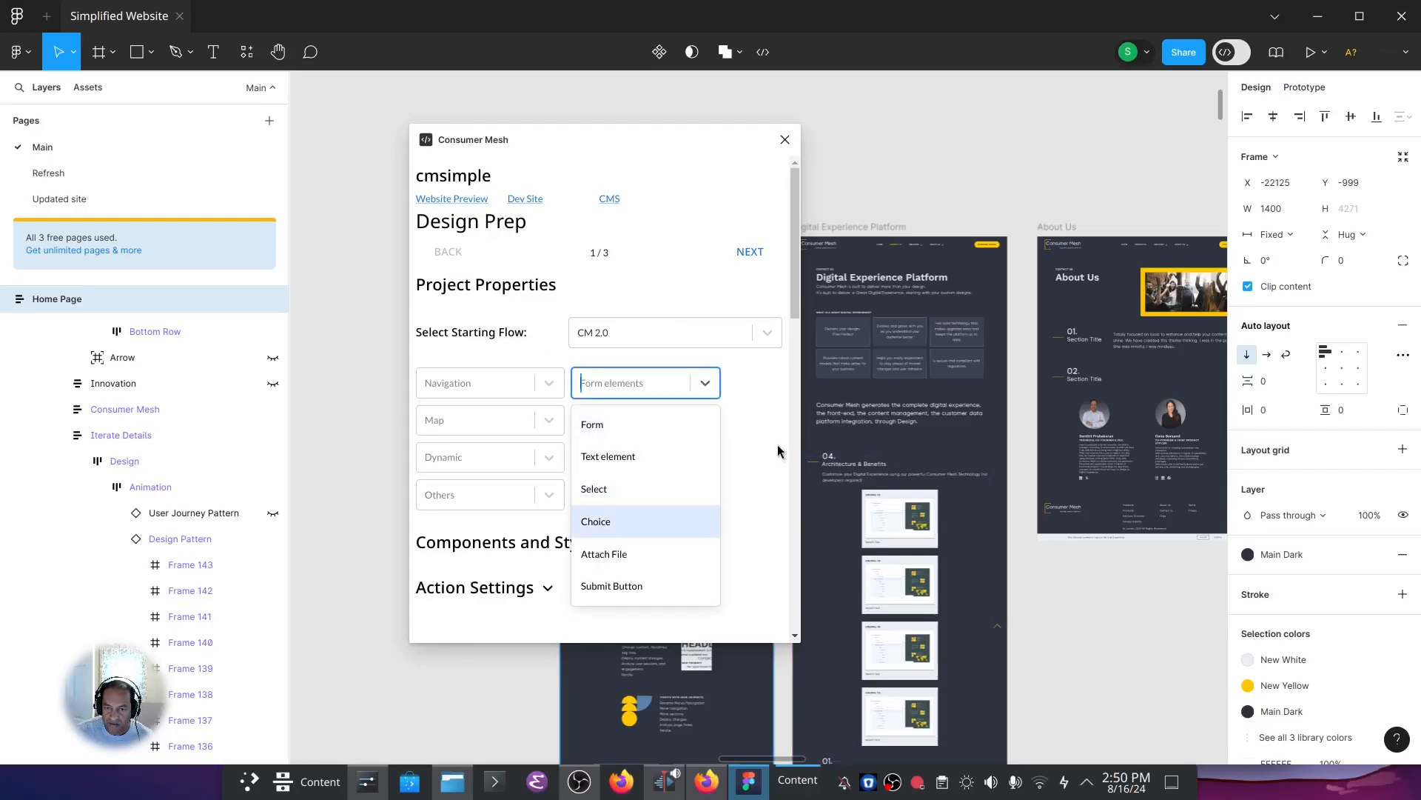
{"action": "left_click", "coordinate": [746, 421]}
{"action": "left_click", "coordinate": [548, 419]}
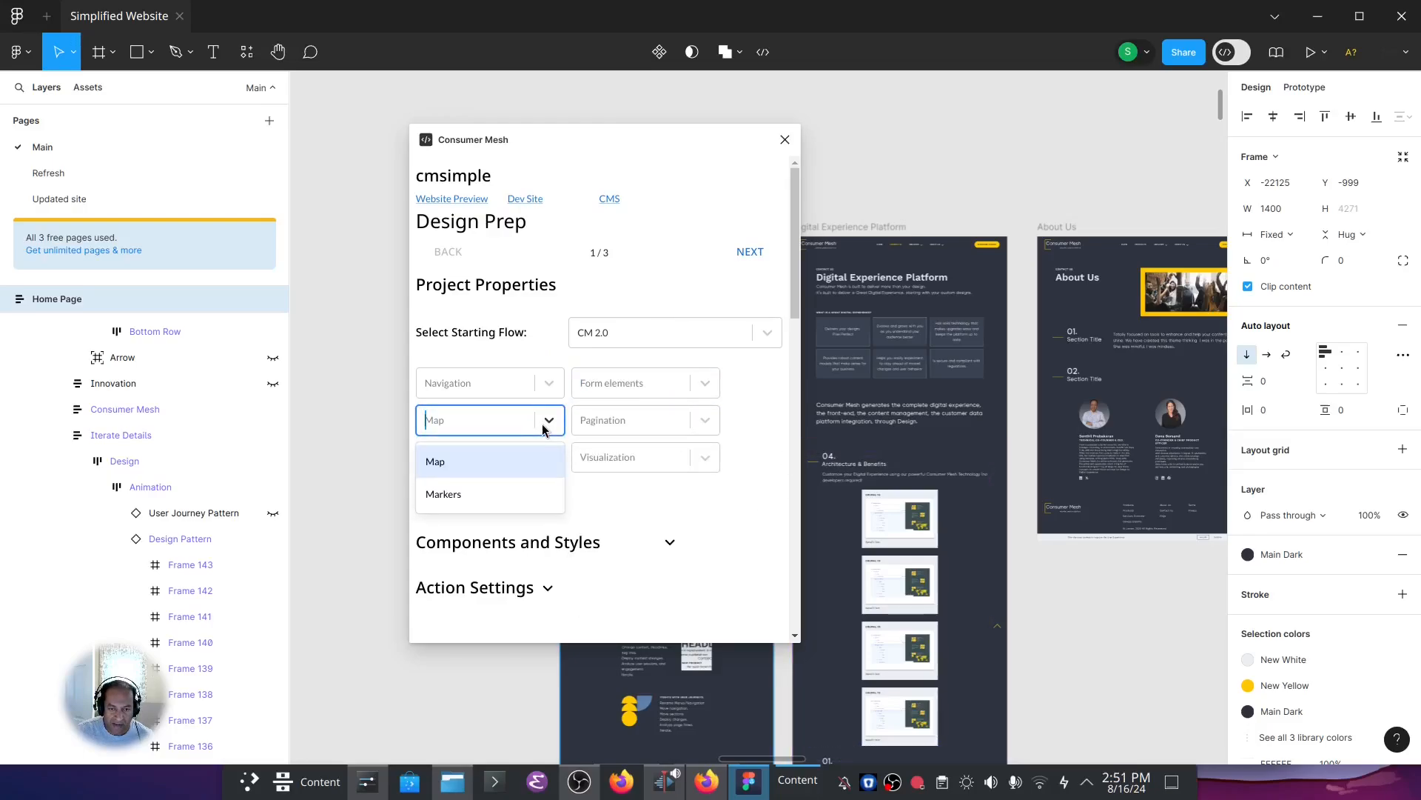
{"action": "left_click", "coordinate": [549, 420]}
{"action": "left_click", "coordinate": [705, 420]}
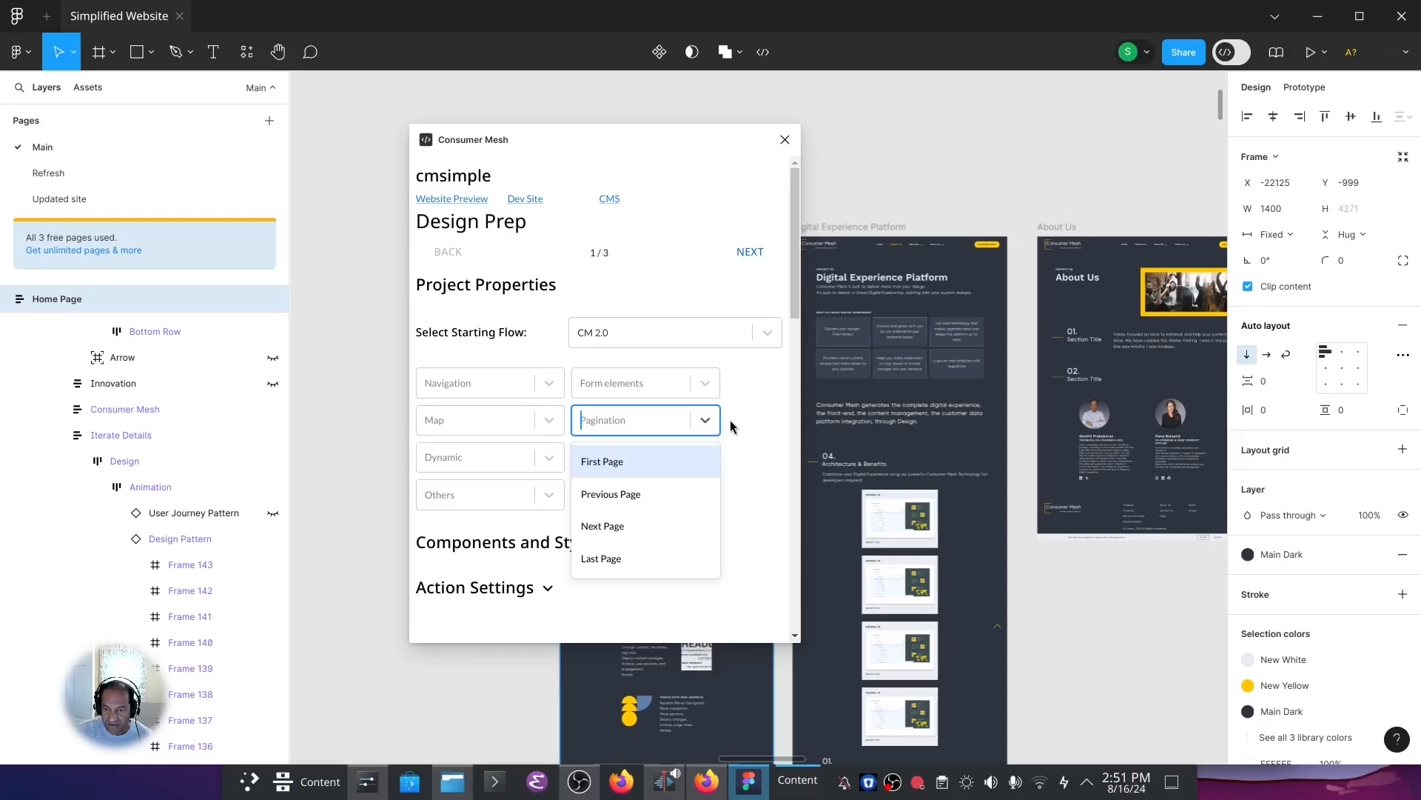
{"action": "left_click", "coordinate": [731, 426]}
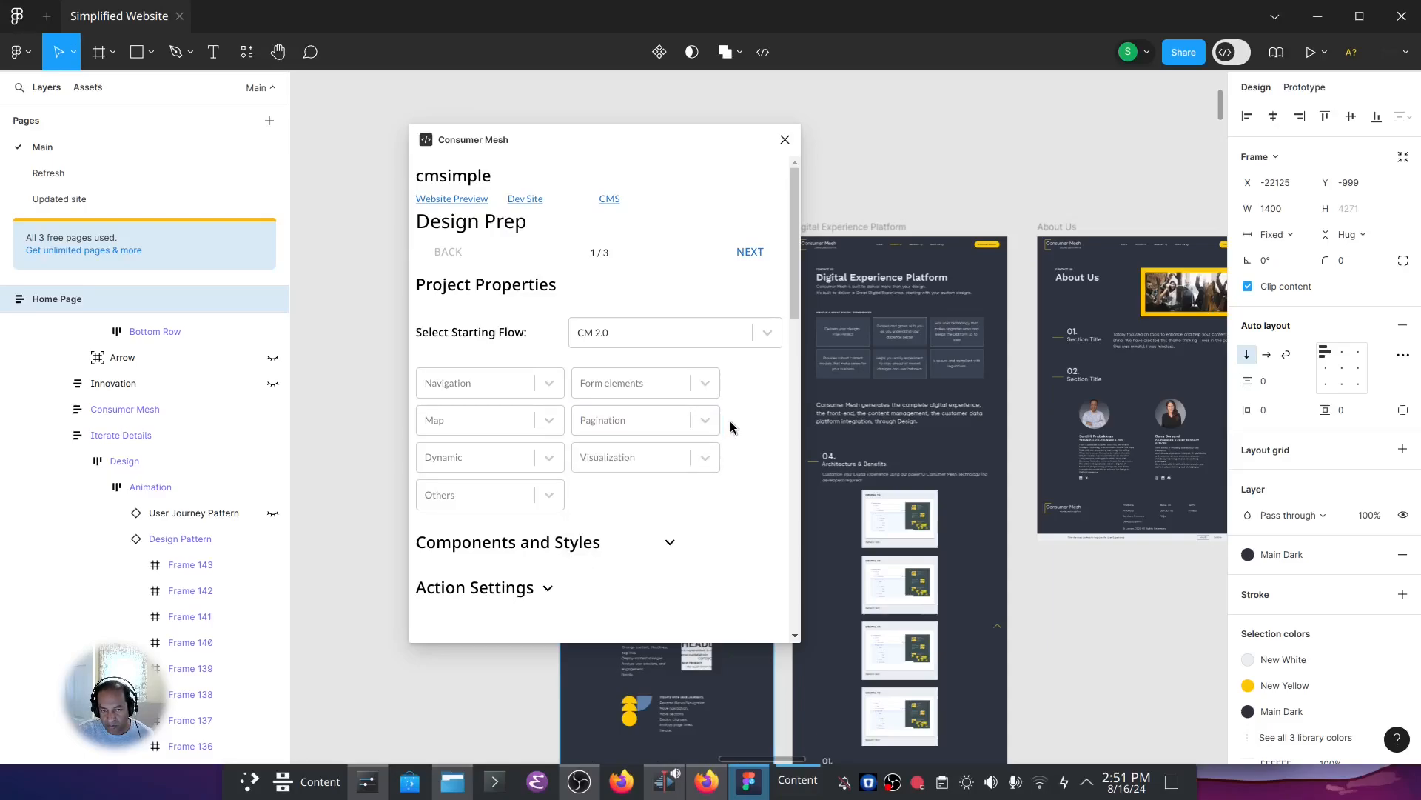
Examine the plugin's Dynamic, Visualization and Others tagging options without choosing any of them.
{"action": "left_click", "coordinate": [552, 460]}
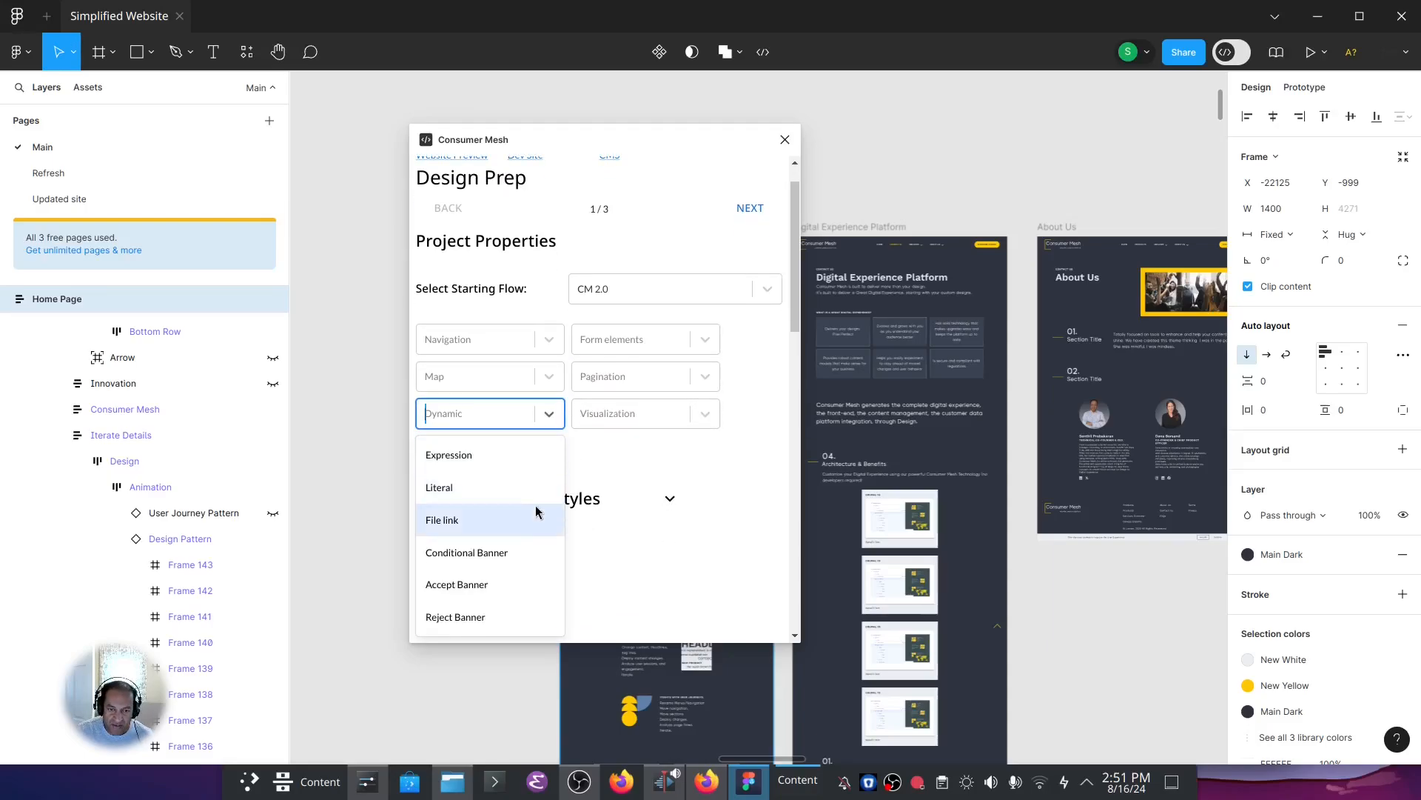
{"action": "left_click", "coordinate": [748, 433]}
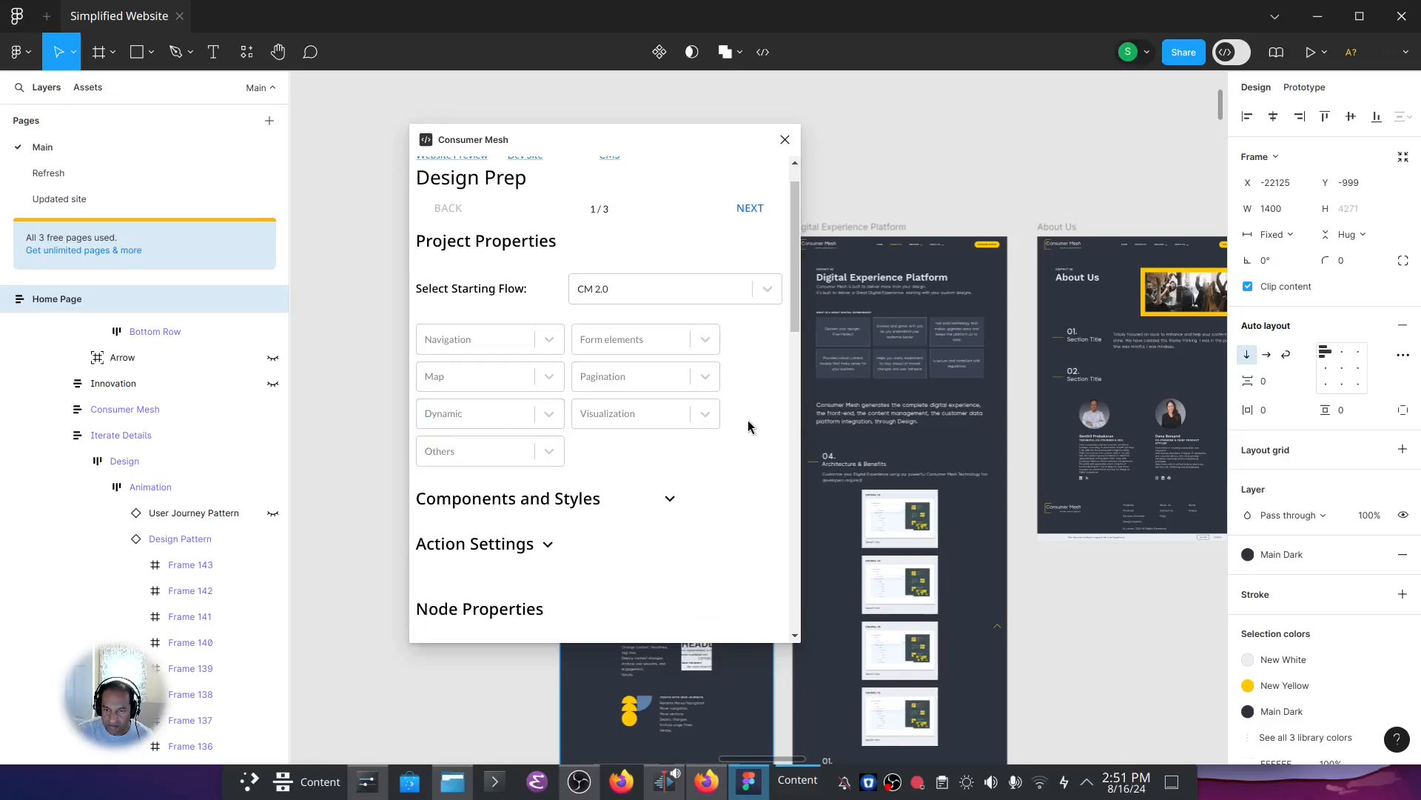
{"action": "left_click", "coordinate": [710, 416]}
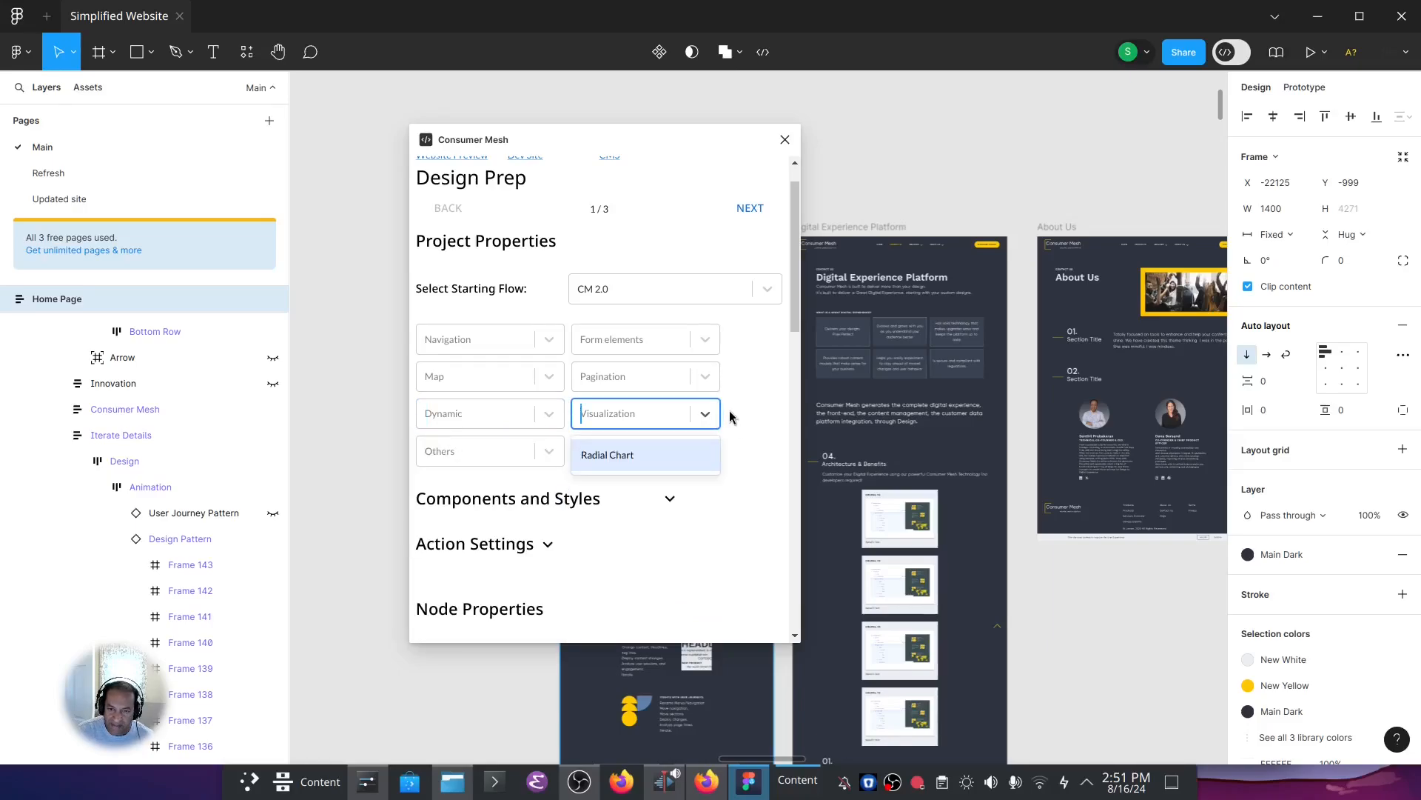
{"action": "left_click", "coordinate": [730, 417]}
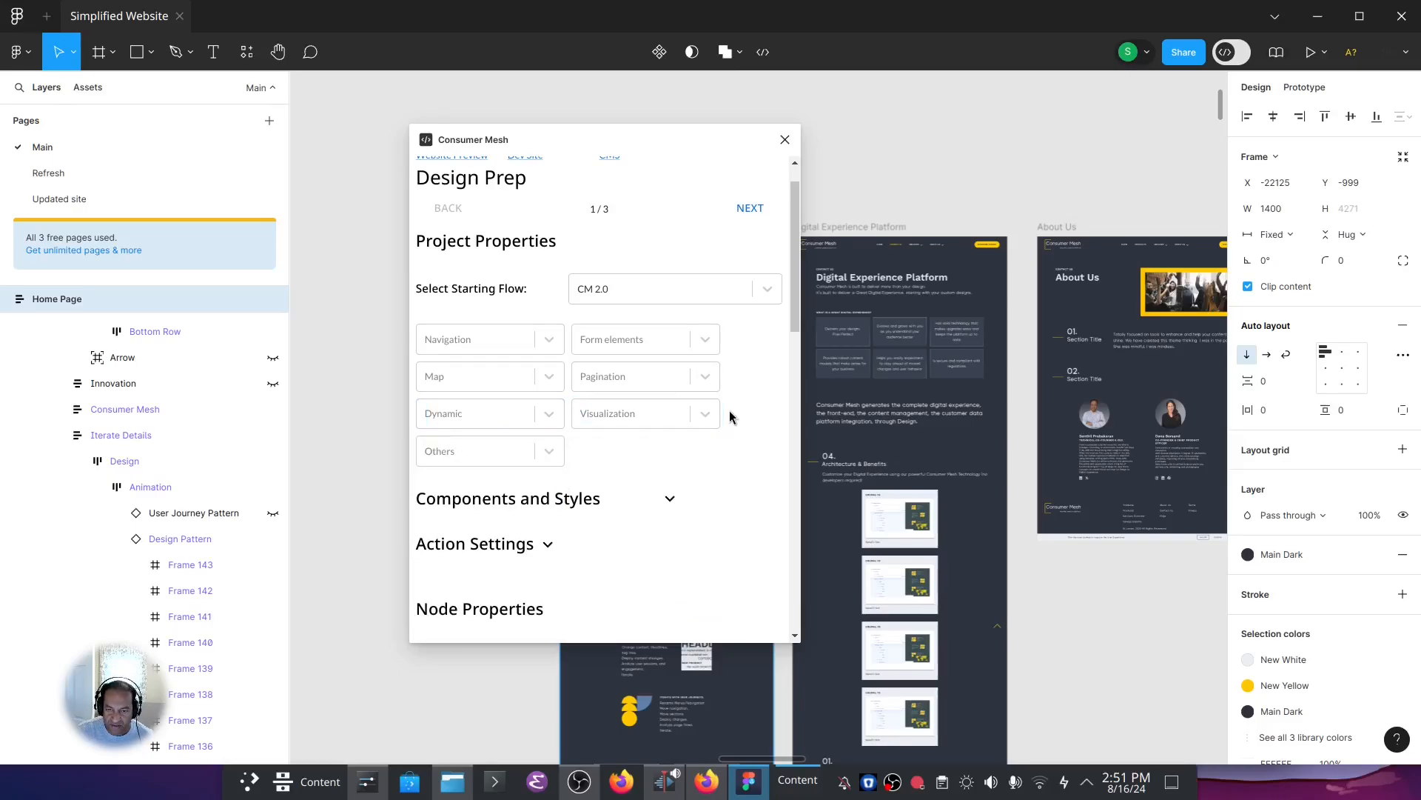
{"action": "left_click", "coordinate": [551, 454]}
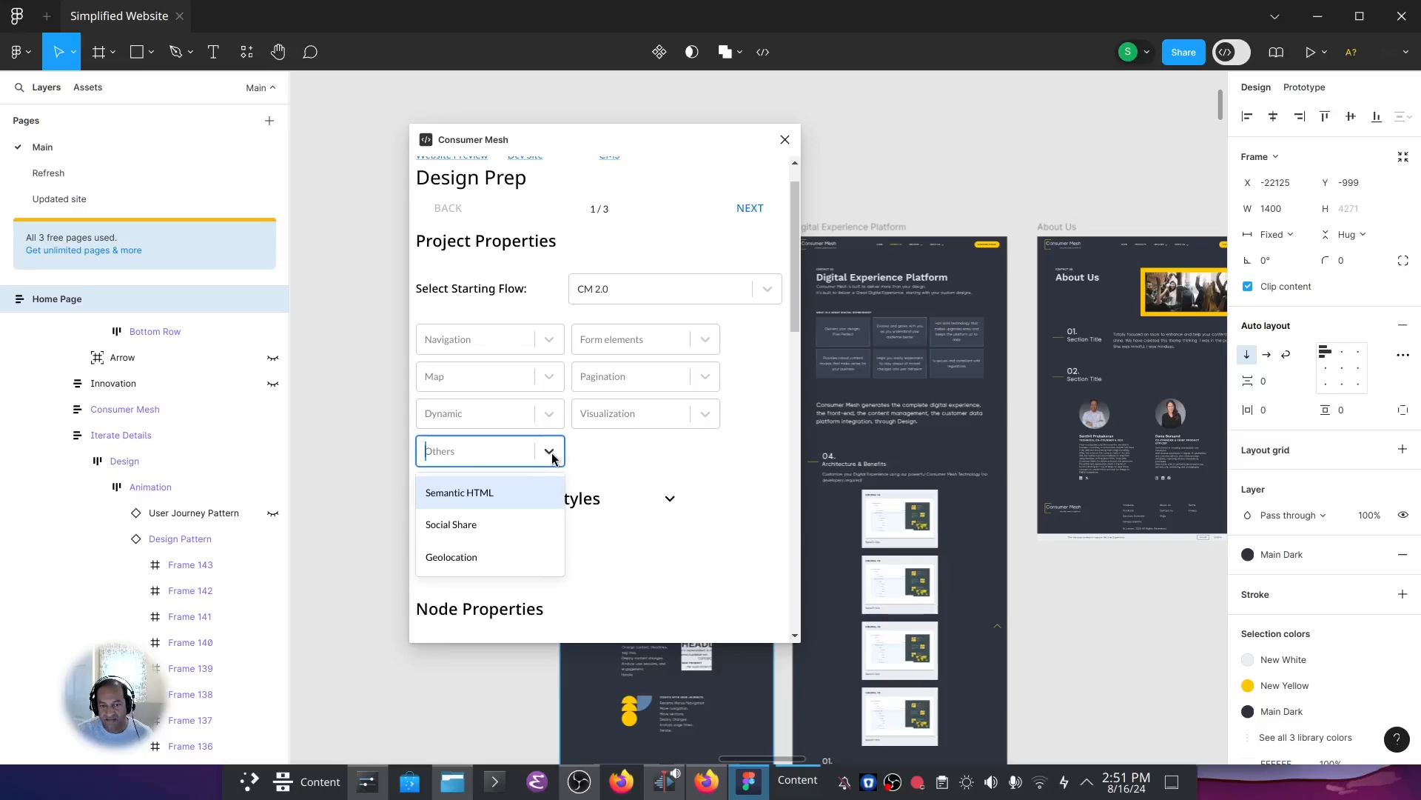
{"action": "left_click", "coordinate": [581, 458]}
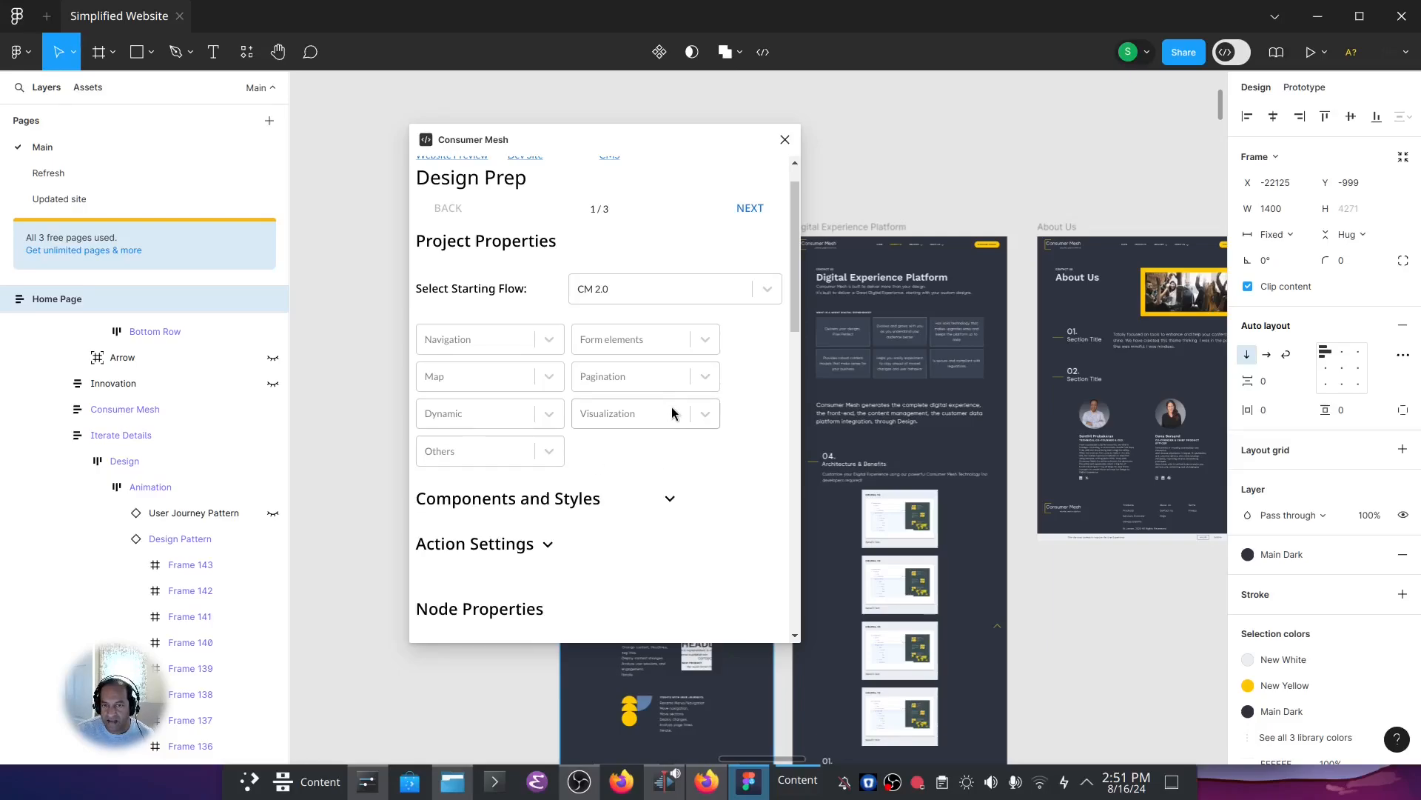
Advance to the plugin's design validation stage, enter the comment "Demo to code" and generate the site code.
{"action": "left_click", "coordinate": [761, 211]}
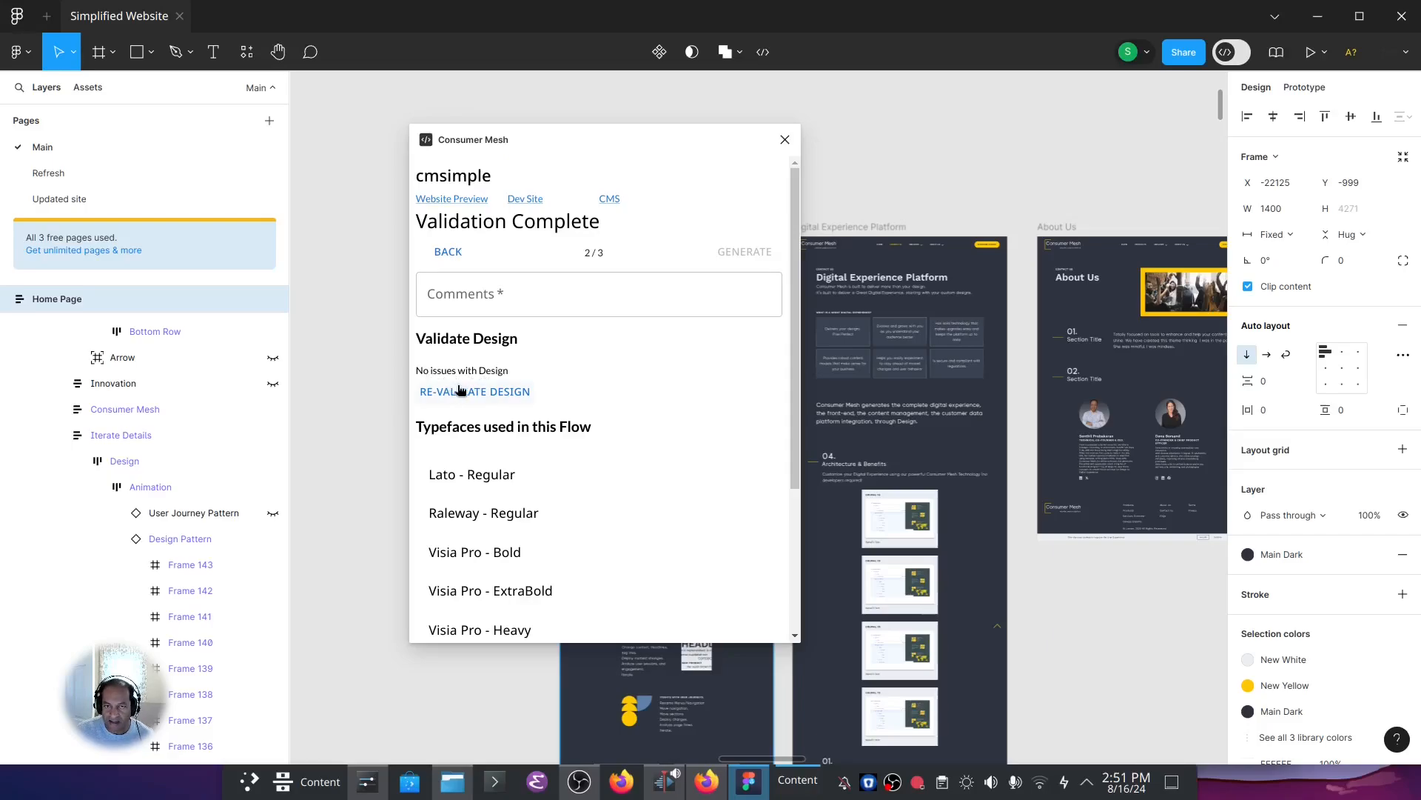
{"action": "left_click", "coordinate": [514, 299]}
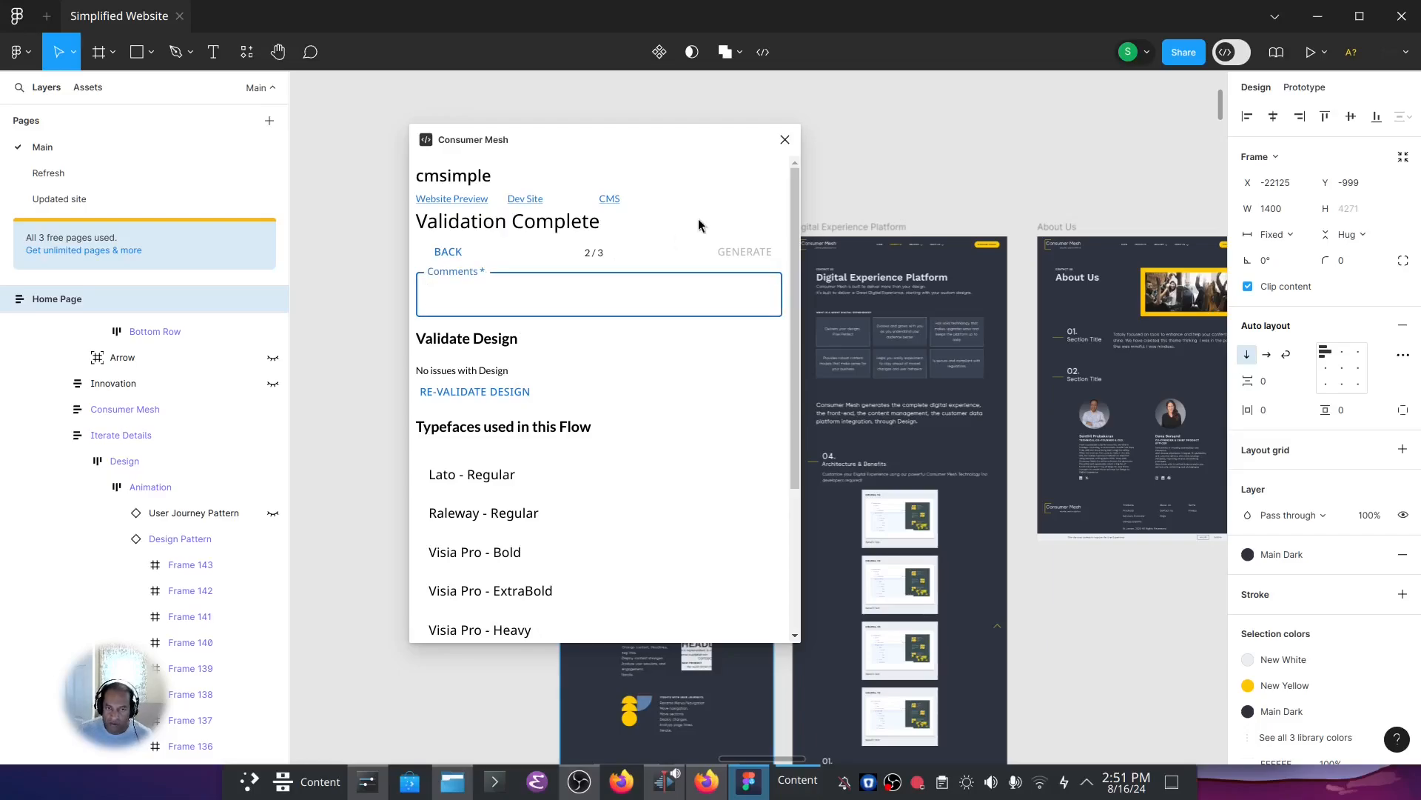
{"action": "type", "text": "De"}
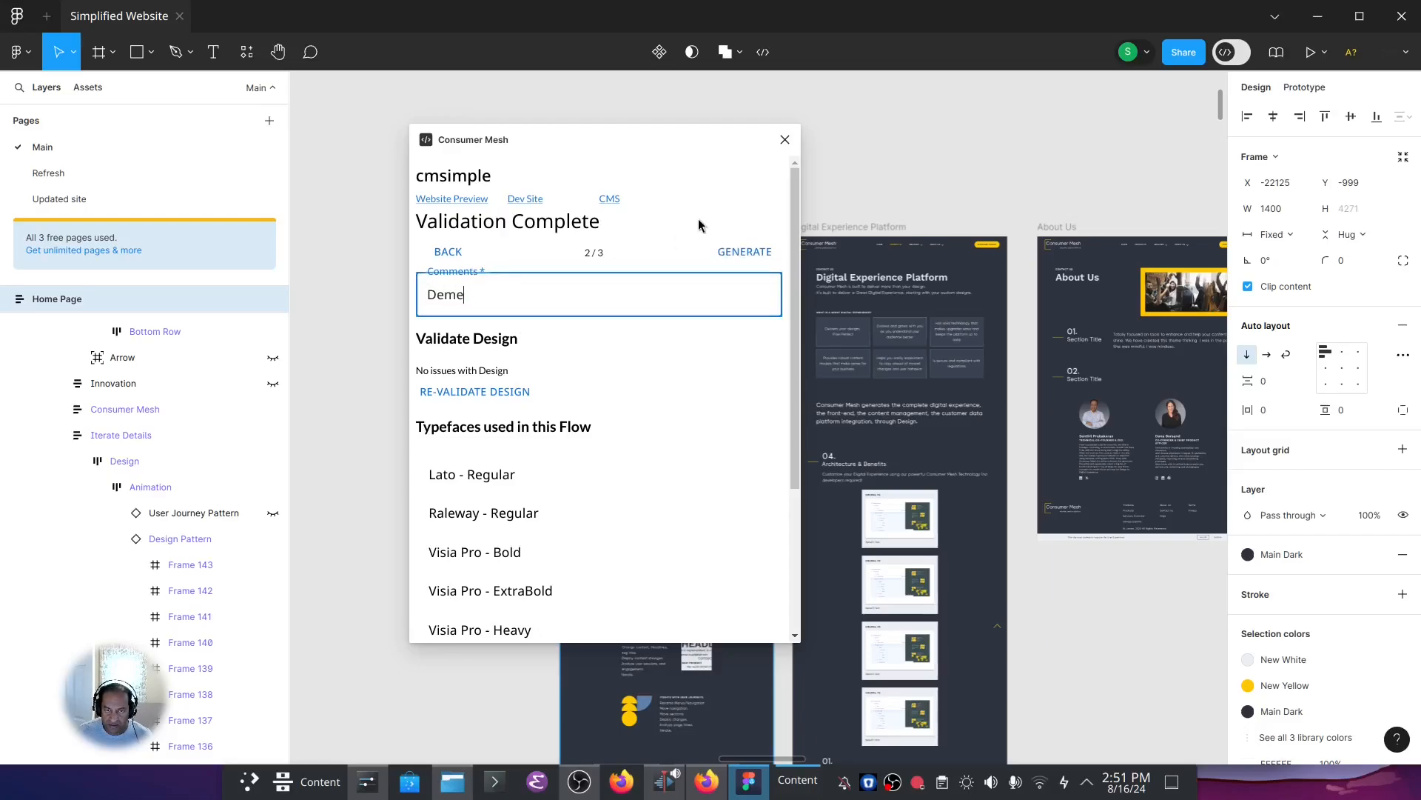
{"action": "type", "text": "mo to "}
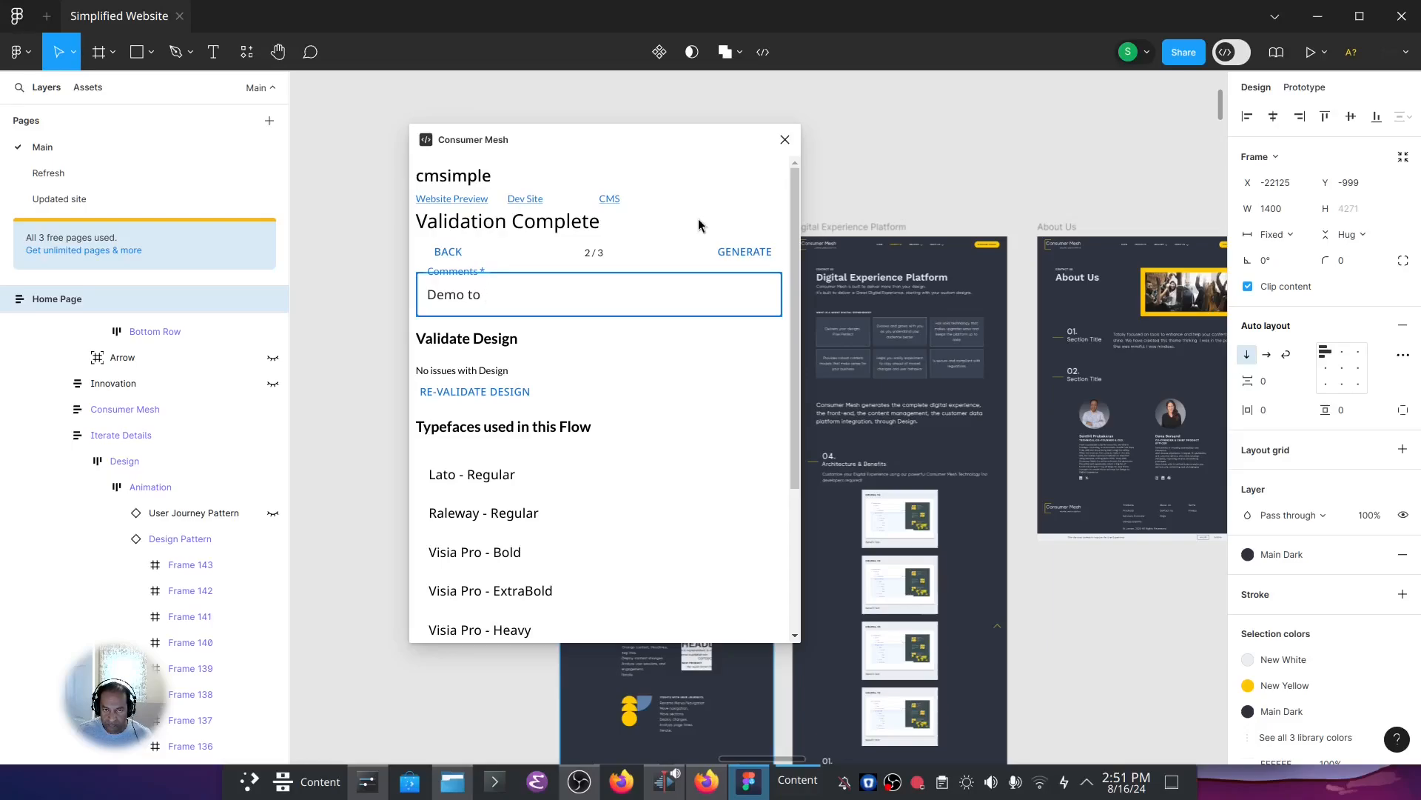
{"action": "type", "text": "code"}
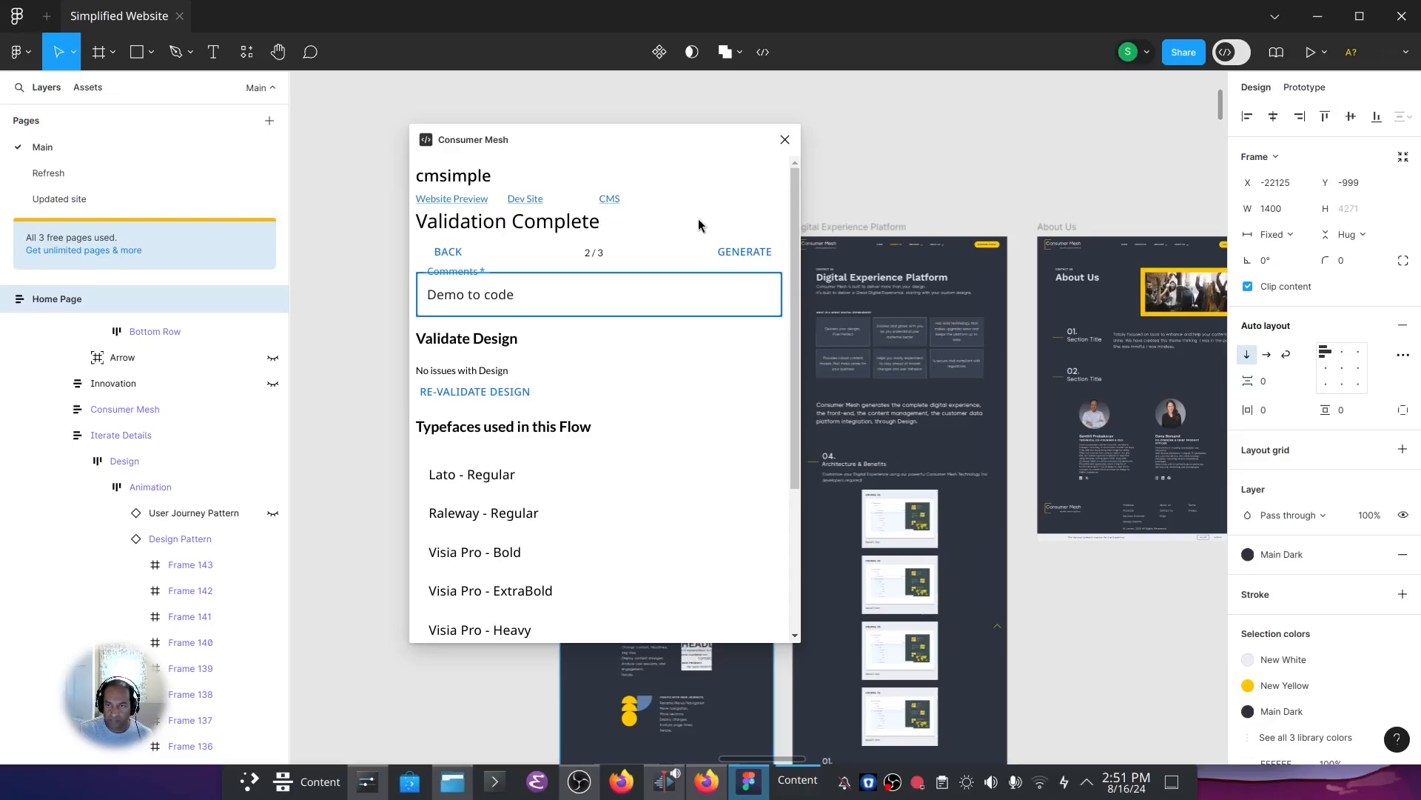
{"action": "left_click", "coordinate": [737, 251]}
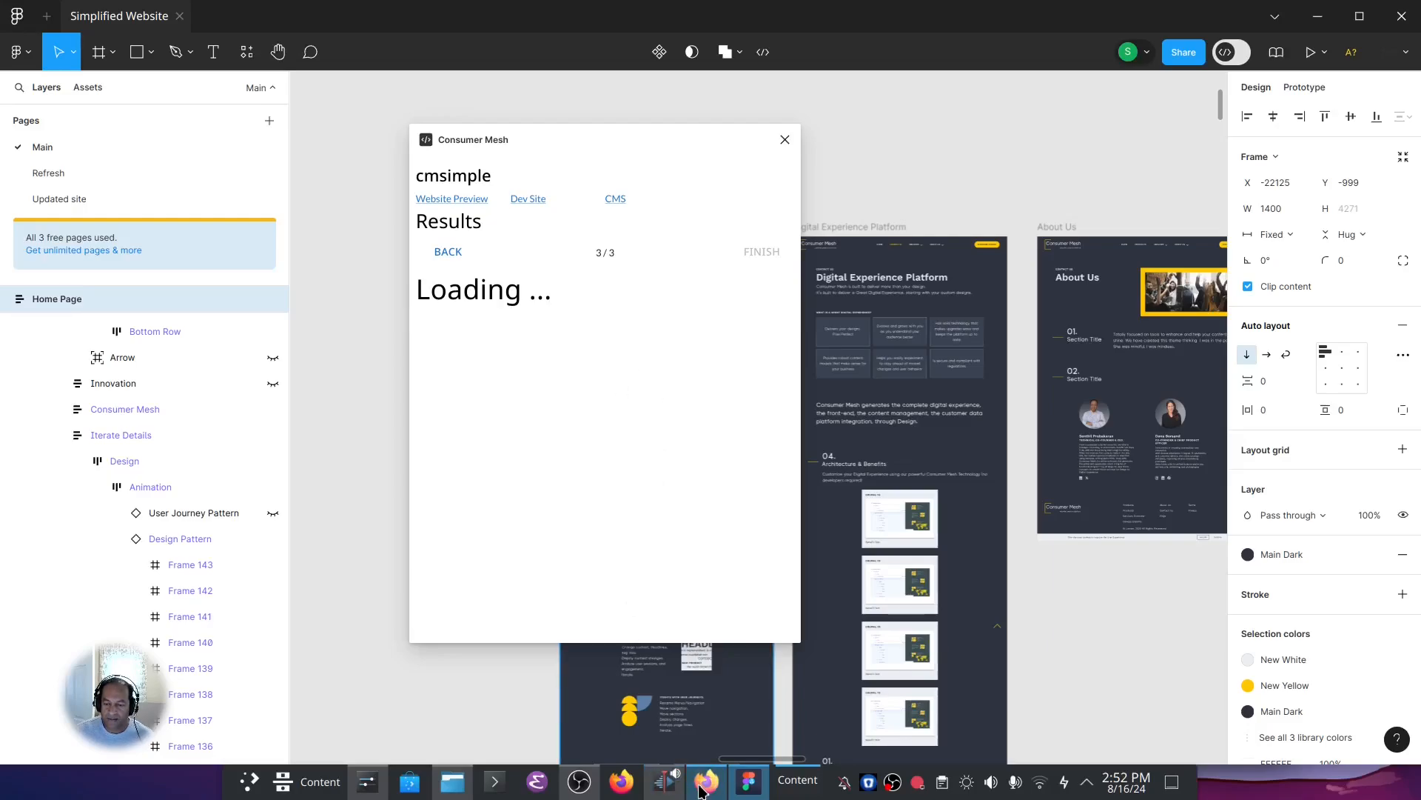
Switch to Firefox and examine the Drupal Home Page edit form, from the iteration cards up to the Hero: Caps Title field.
{"action": "mouse_move", "coordinate": [701, 791]}
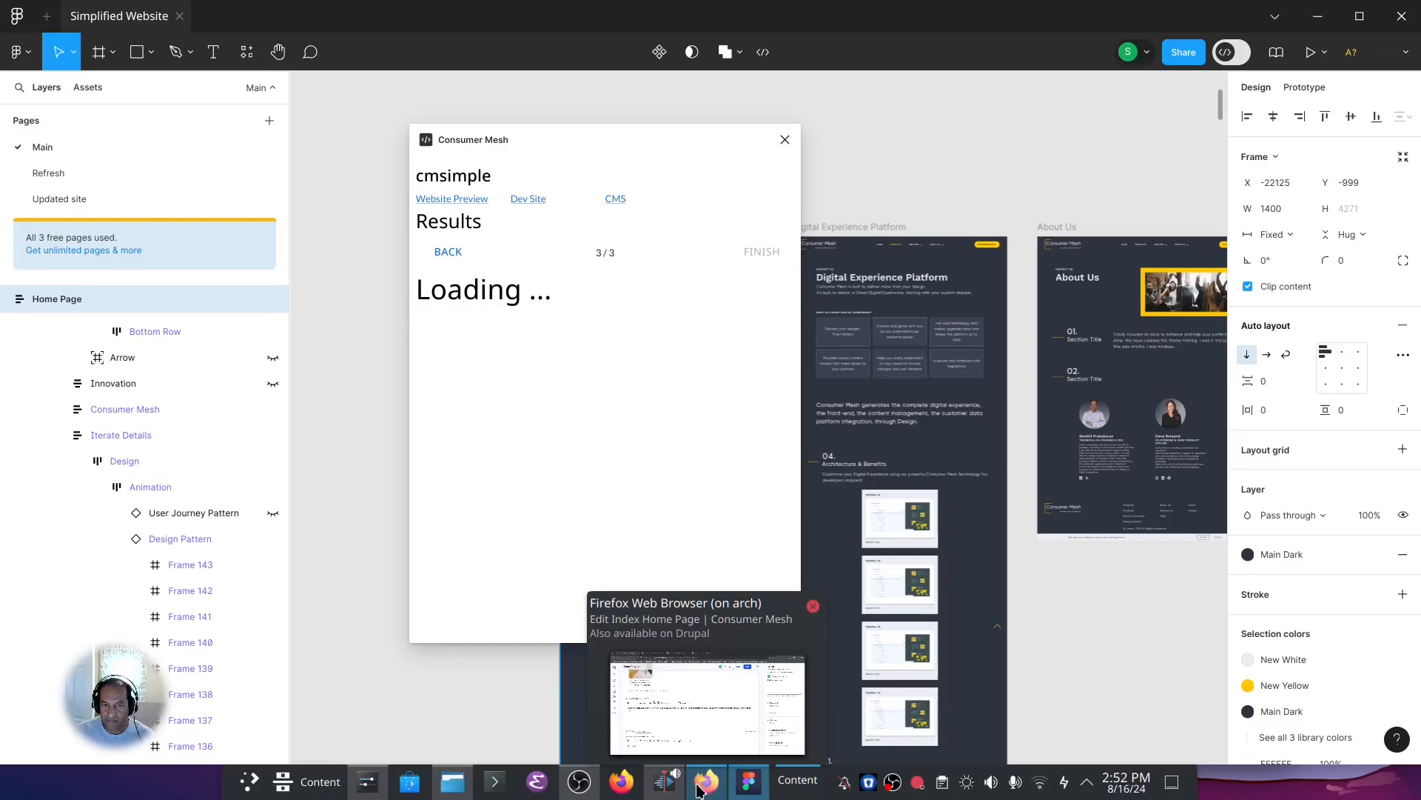
{"action": "left_click", "coordinate": [699, 790]}
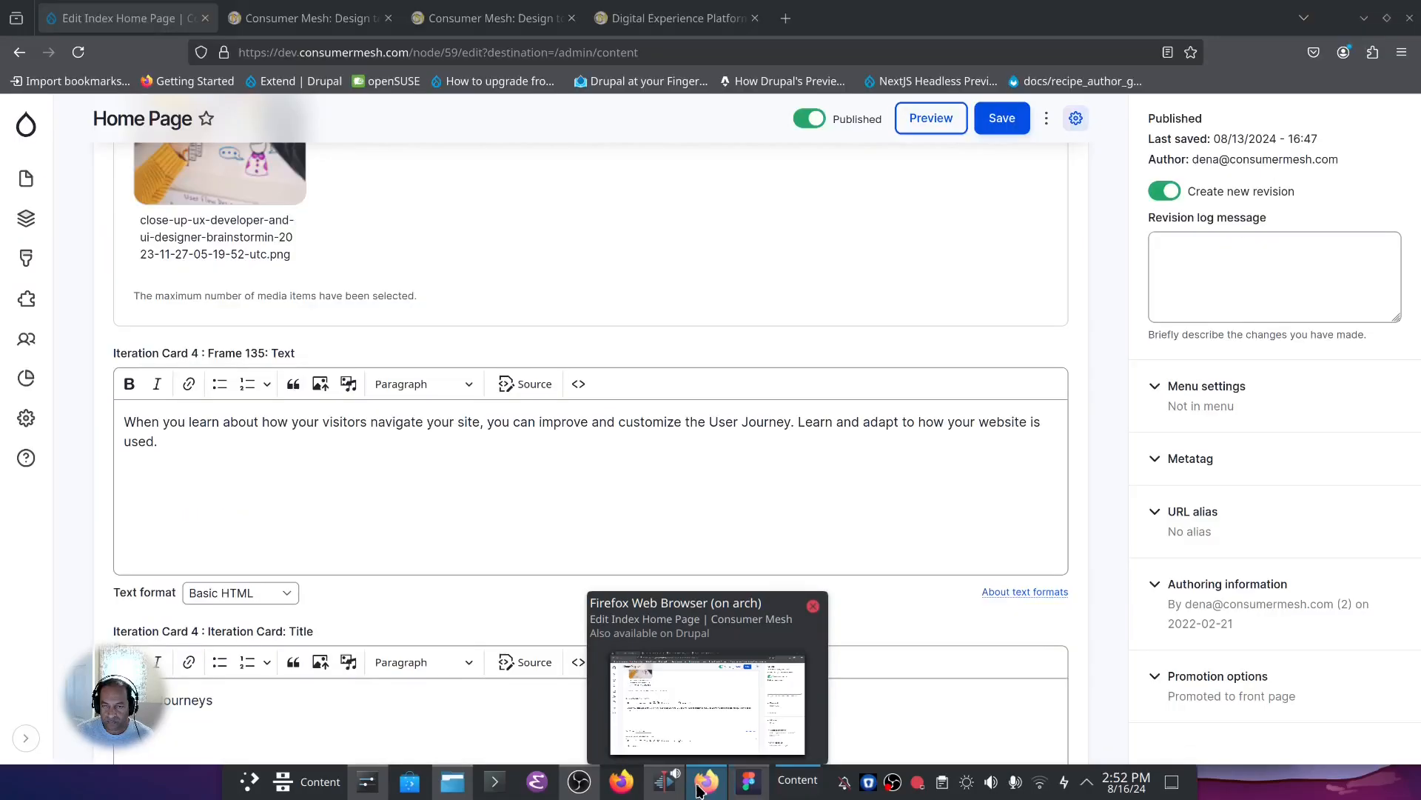
{"action": "scroll", "coordinate": [420, 330], "scroll_direction": "up", "scroll_amount": 8}
{"action": "scroll", "coordinate": [420, 331], "scroll_direction": "up", "scroll_amount": 15}
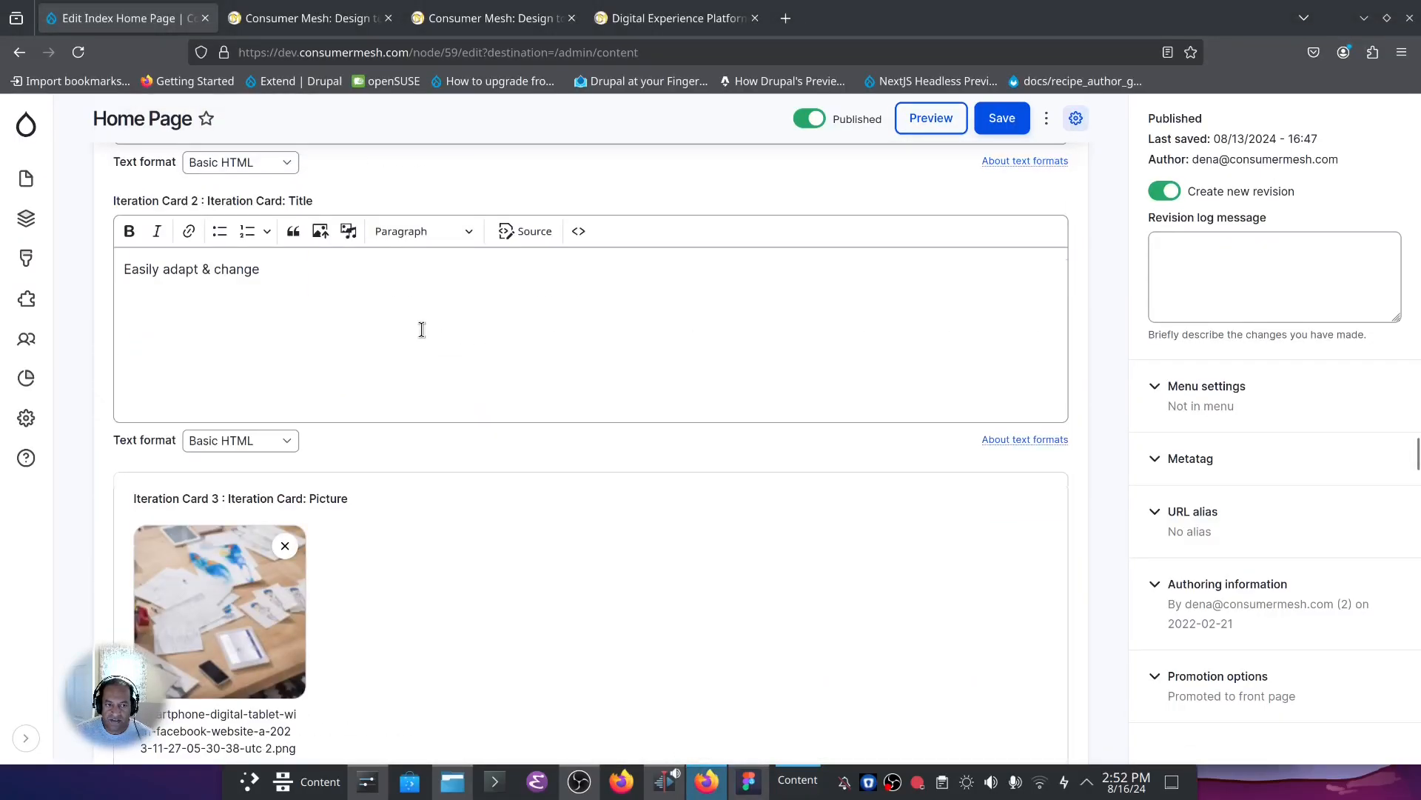
{"action": "scroll", "coordinate": [421, 330], "scroll_direction": "up", "scroll_amount": 10}
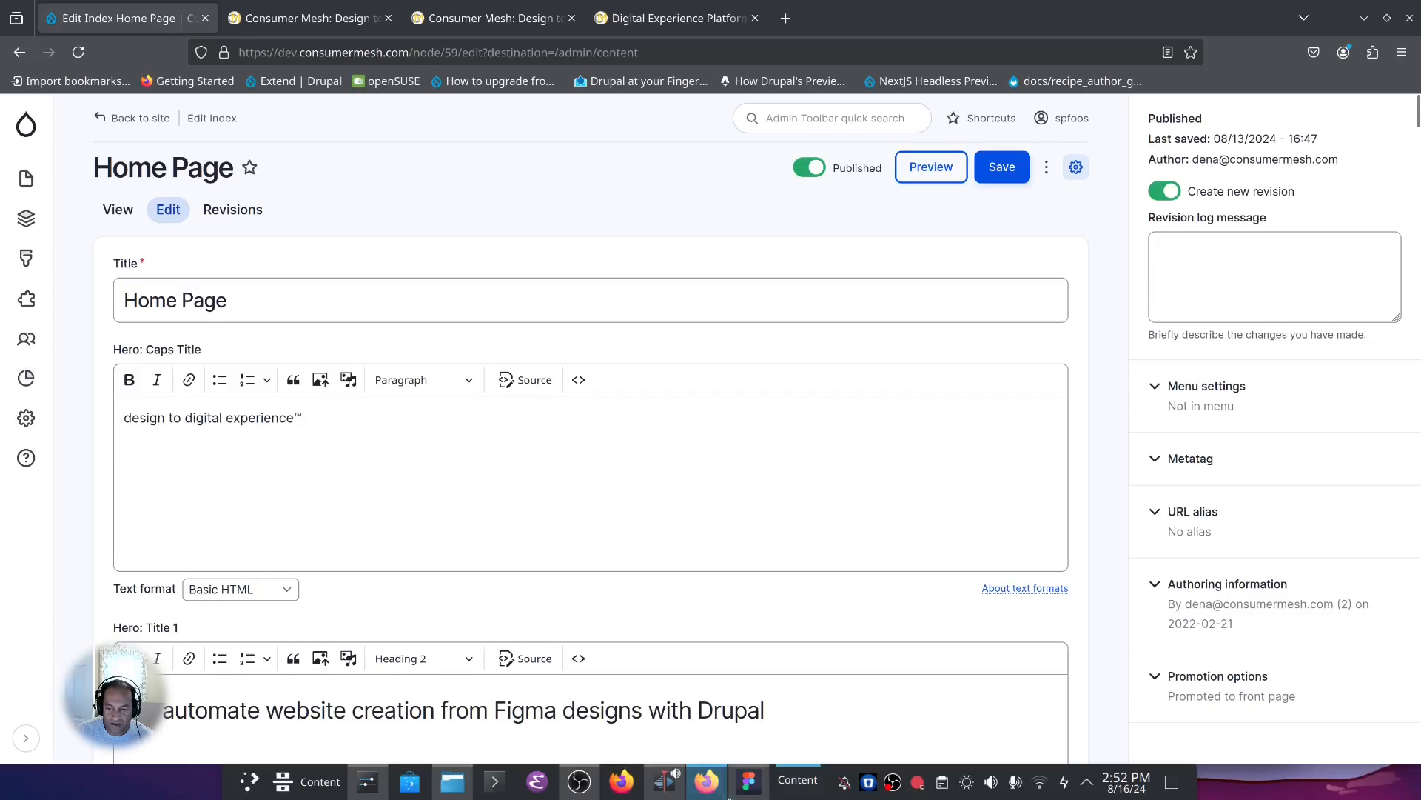
In Figma, move the plugin window off the Home Page frame, select the hero's Caps Title text and compare it with the Drupal field in Firefox.
{"action": "left_click", "coordinate": [749, 782]}
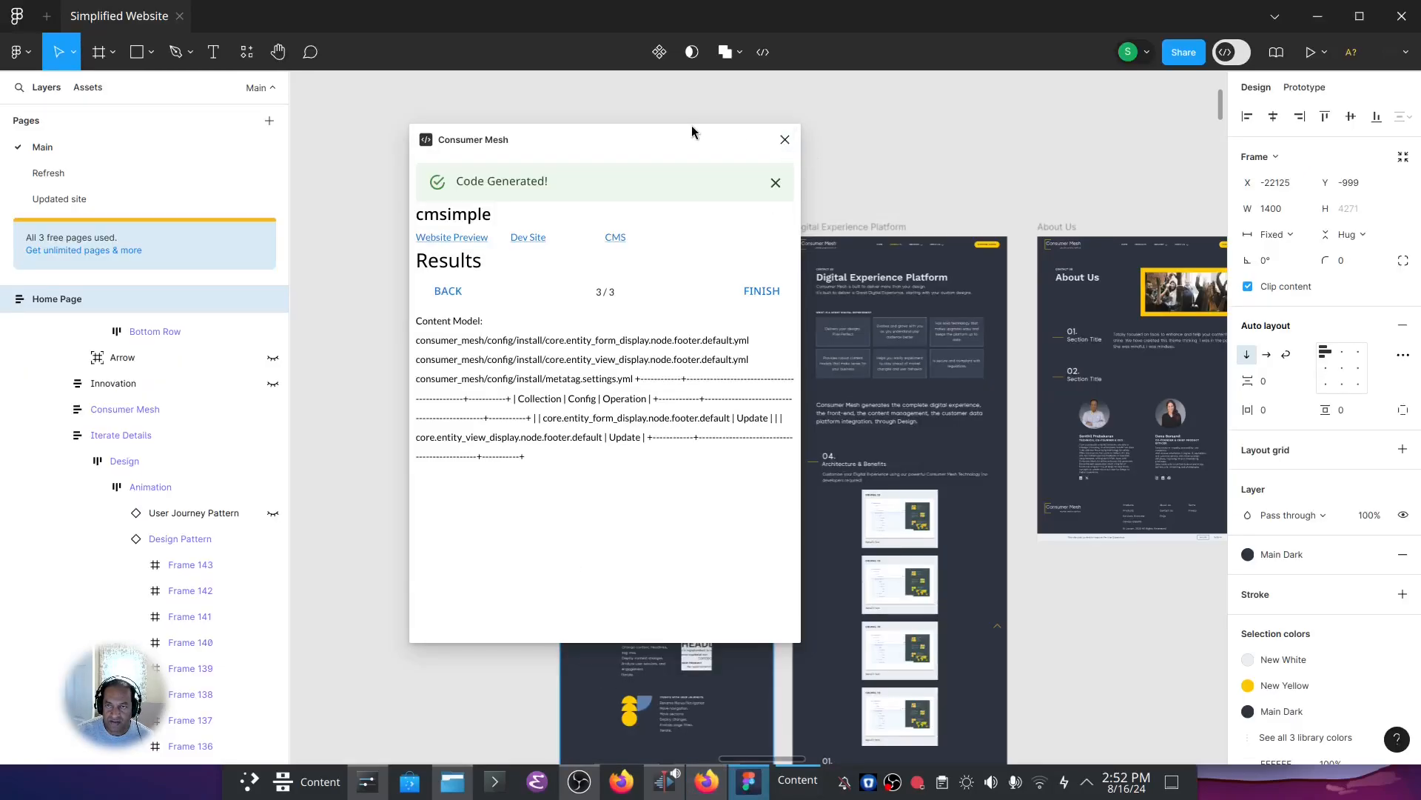
{"action": "left_click_drag", "start_coordinate": [738, 158], "coordinate": [1226, 294]}
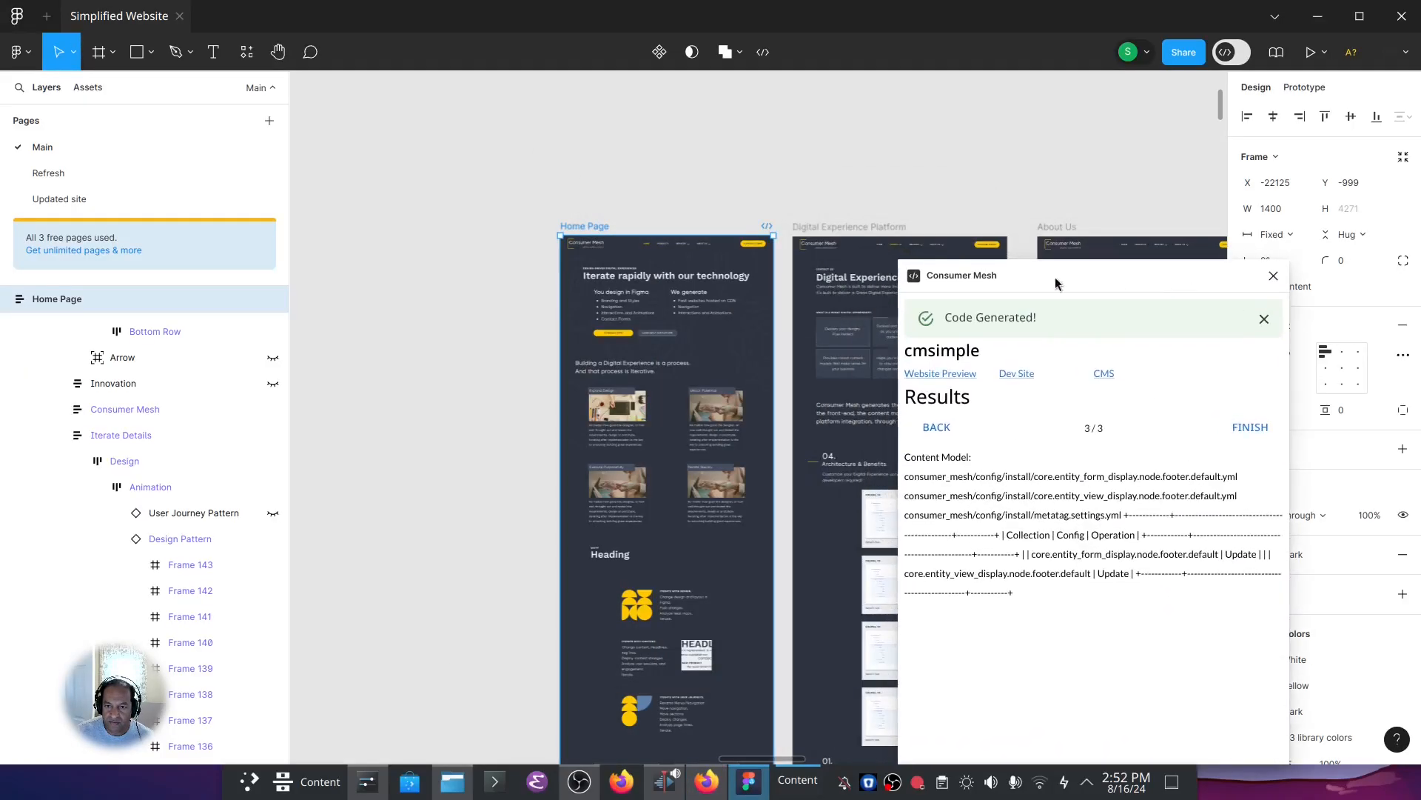
{"action": "scroll", "coordinate": [590, 269], "scroll_direction": "up", "scroll_amount": 3}
{"action": "left_click", "coordinate": [589, 268], "text": "ctrl"}
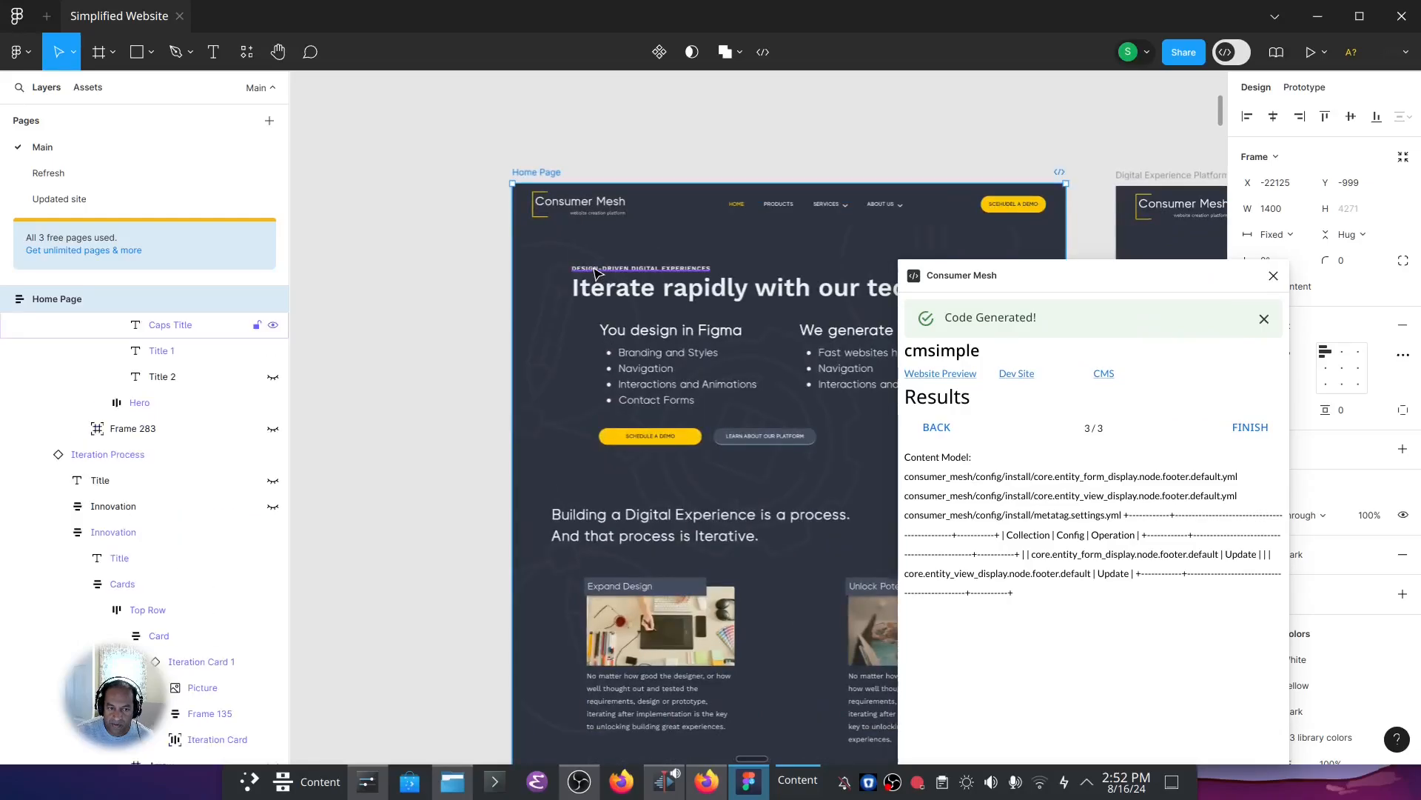
{"action": "scroll", "coordinate": [173, 413], "scroll_direction": "up", "scroll_amount": 2}
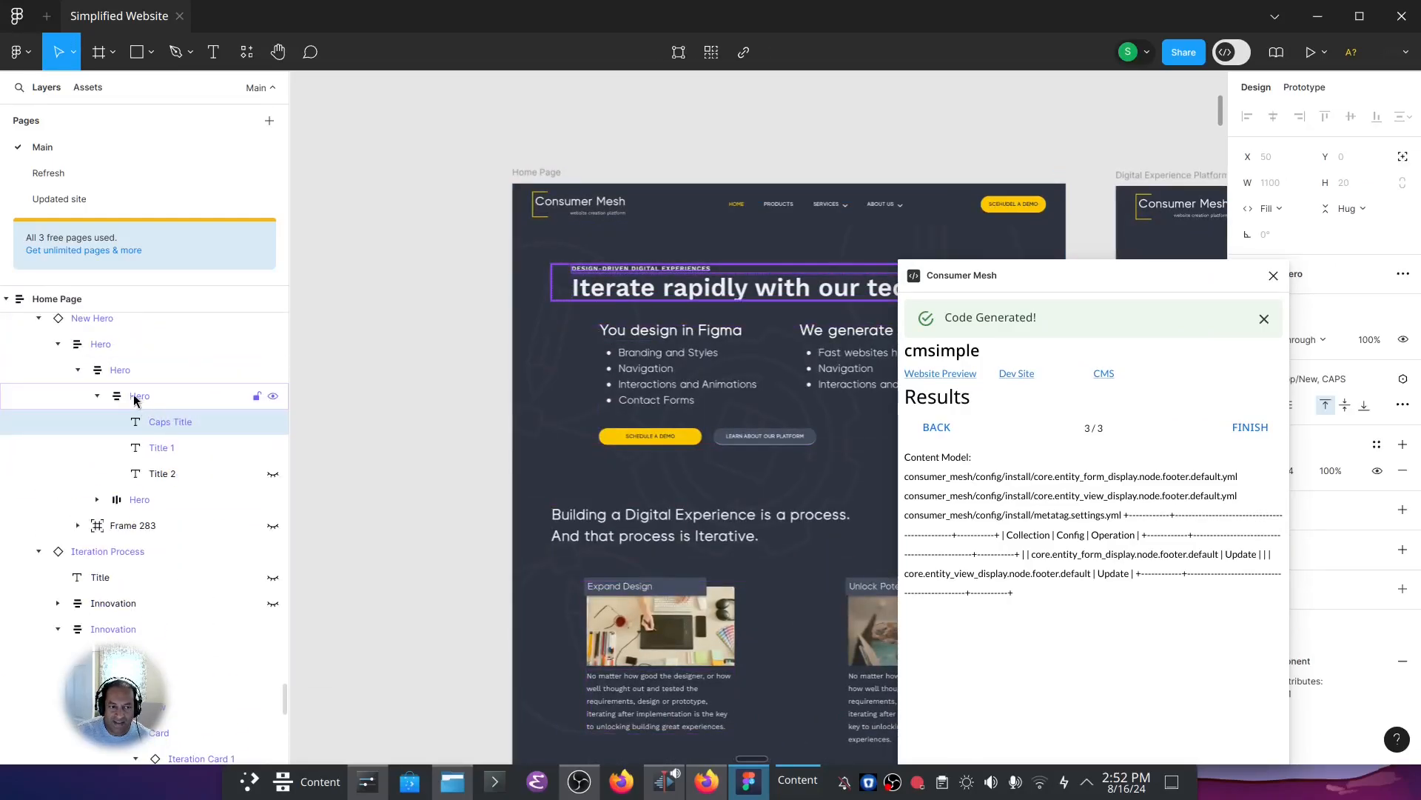
{"action": "left_click", "coordinate": [701, 786]}
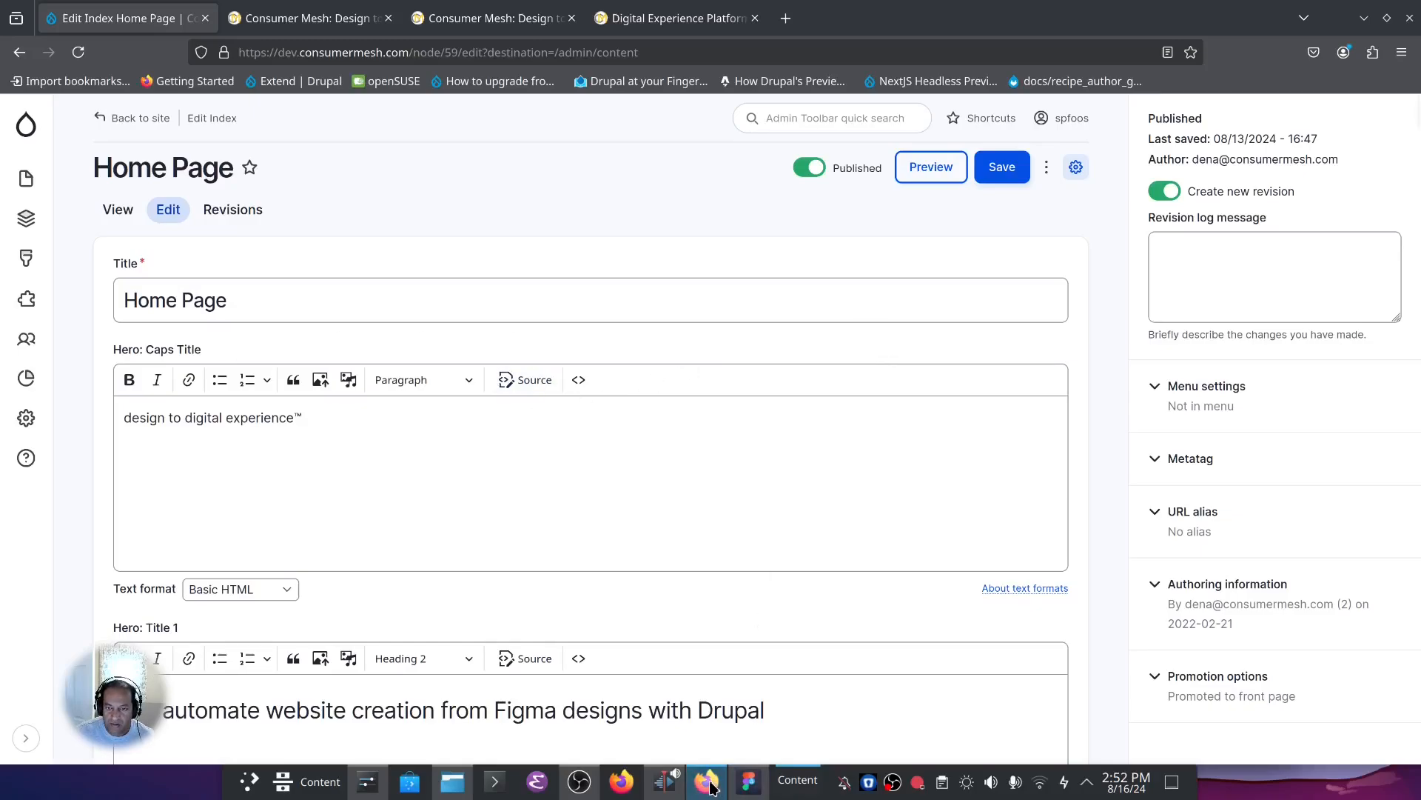
Return to Figma, move the plugin results window over the Home Page frame and open its Website Preview in the browser.
{"action": "left_click", "coordinate": [749, 781]}
{"action": "left_click_drag", "start_coordinate": [1085, 281], "coordinate": [901, 180]}
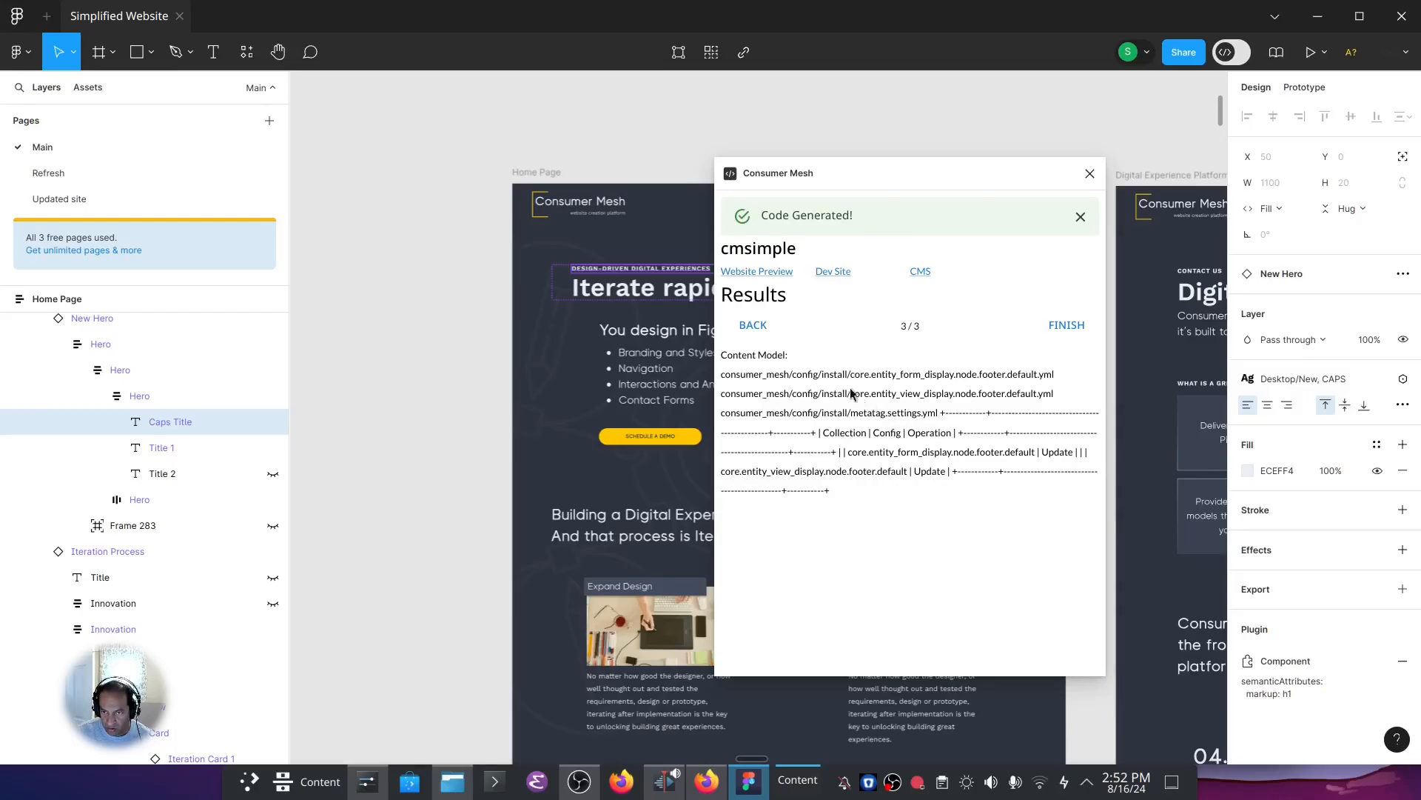
{"action": "left_click", "coordinate": [772, 273]}
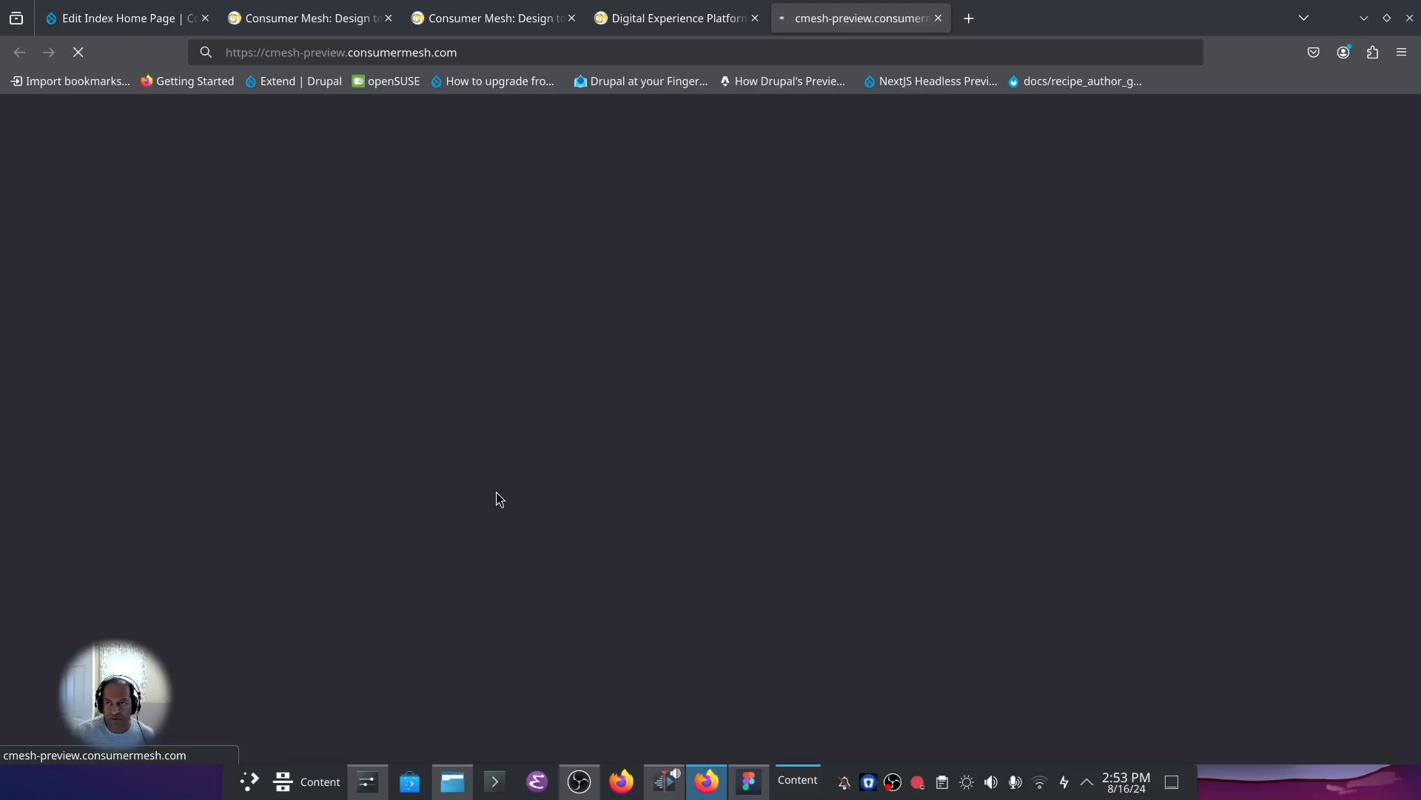
{"action": "left_click", "coordinate": [748, 781]}
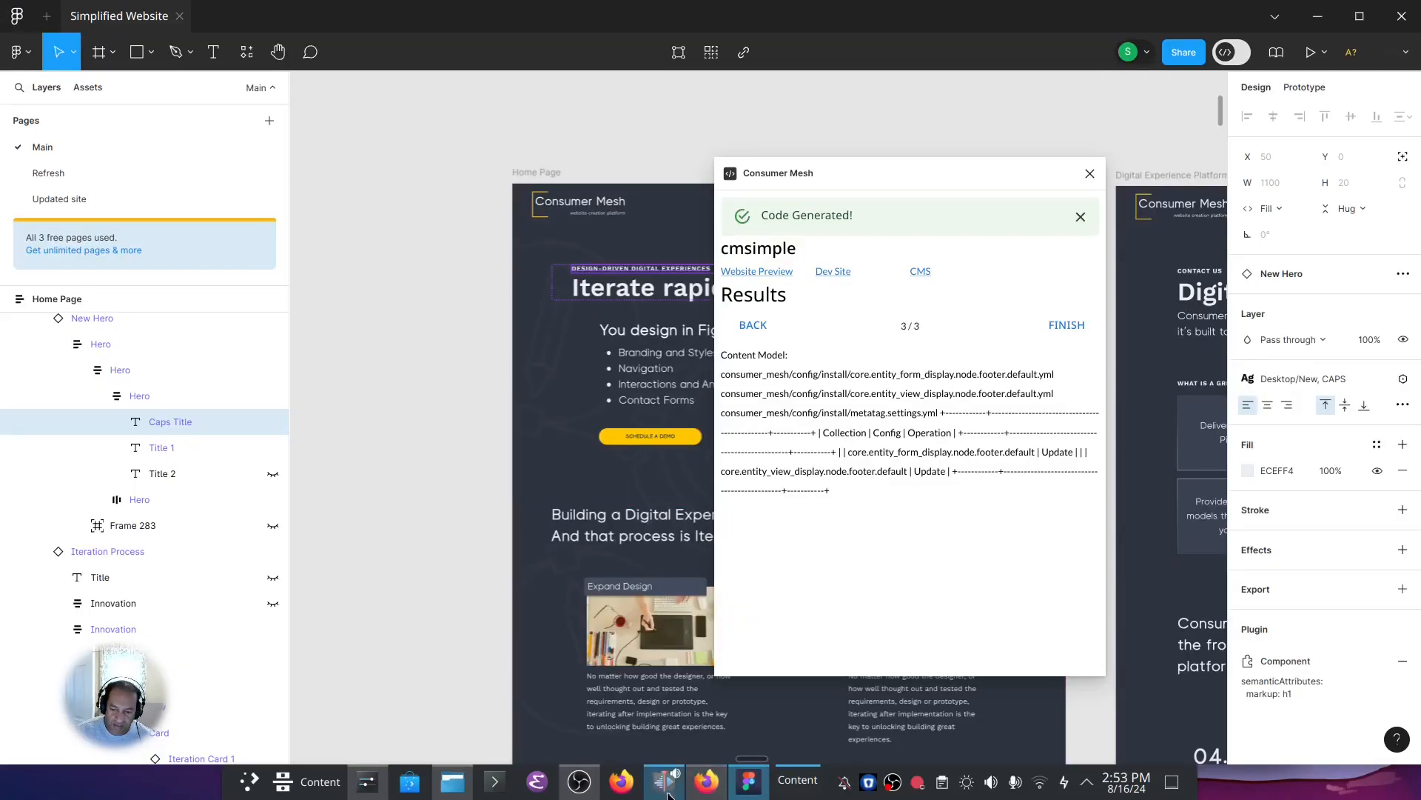
{"action": "left_click", "coordinate": [843, 276]}
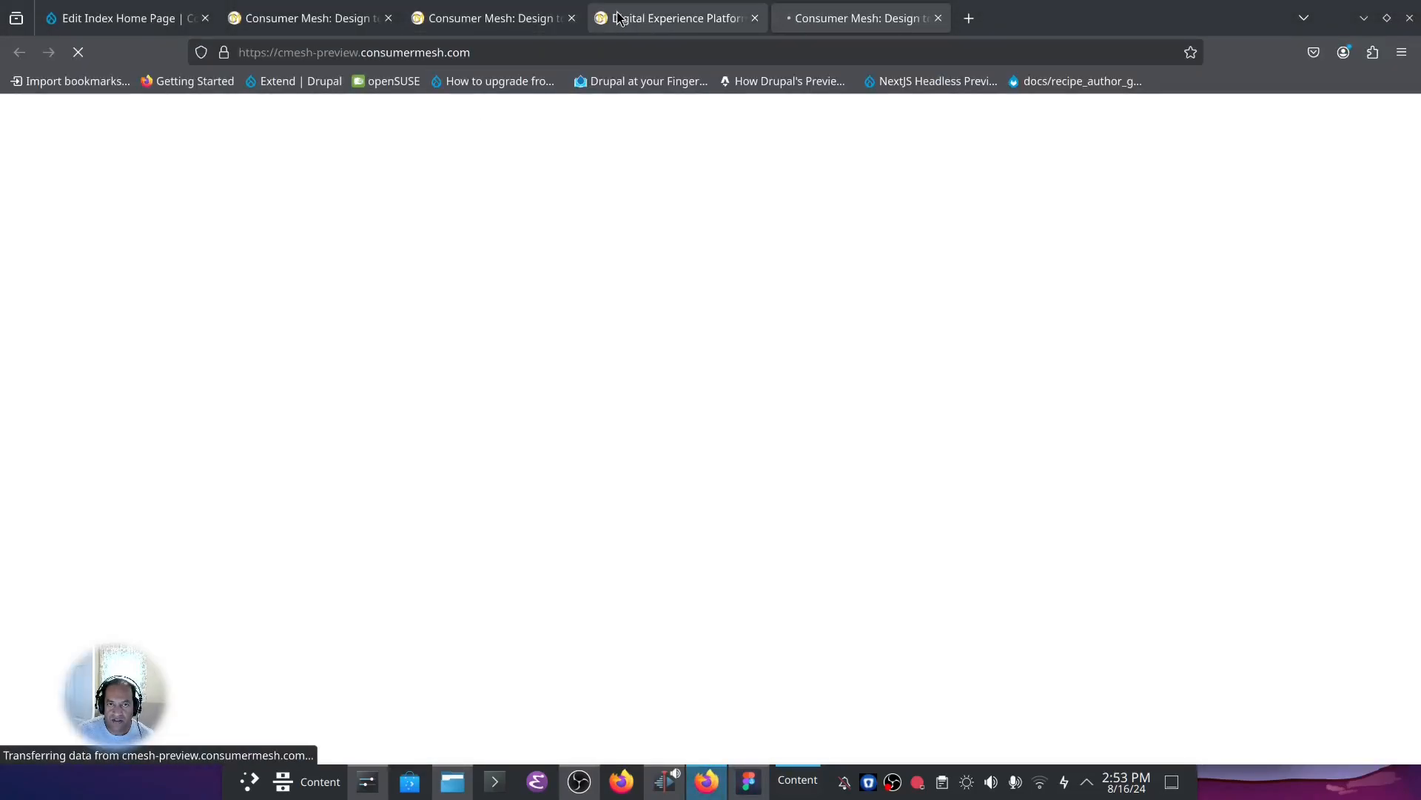
Switch to the QA site's home page in Firefox and examine its mobile layout in the Galaxy S20 view.
{"action": "left_click", "coordinate": [619, 18]}
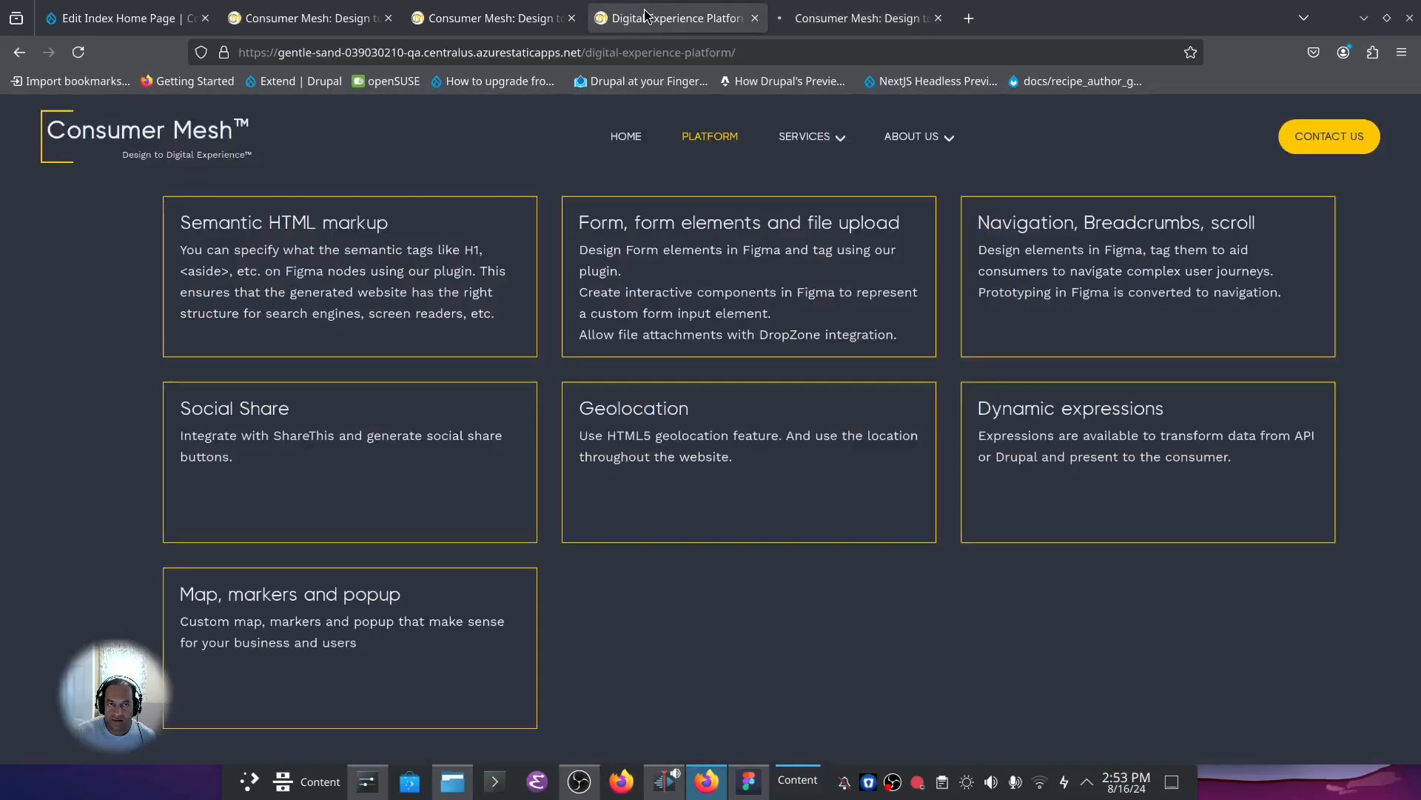
{"action": "left_click", "coordinate": [300, 15]}
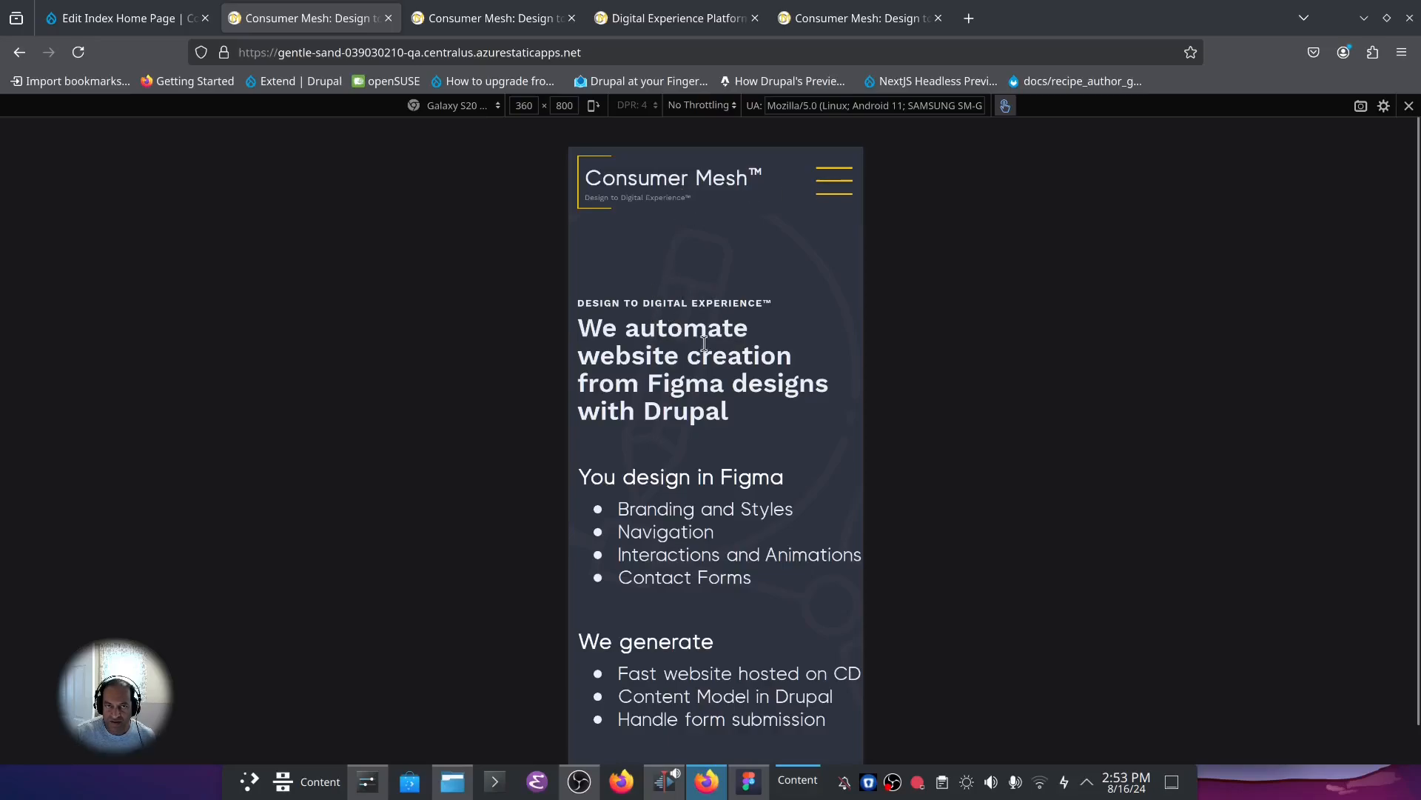
{"action": "scroll", "coordinate": [733, 483], "scroll_direction": "down", "scroll_amount": 15}
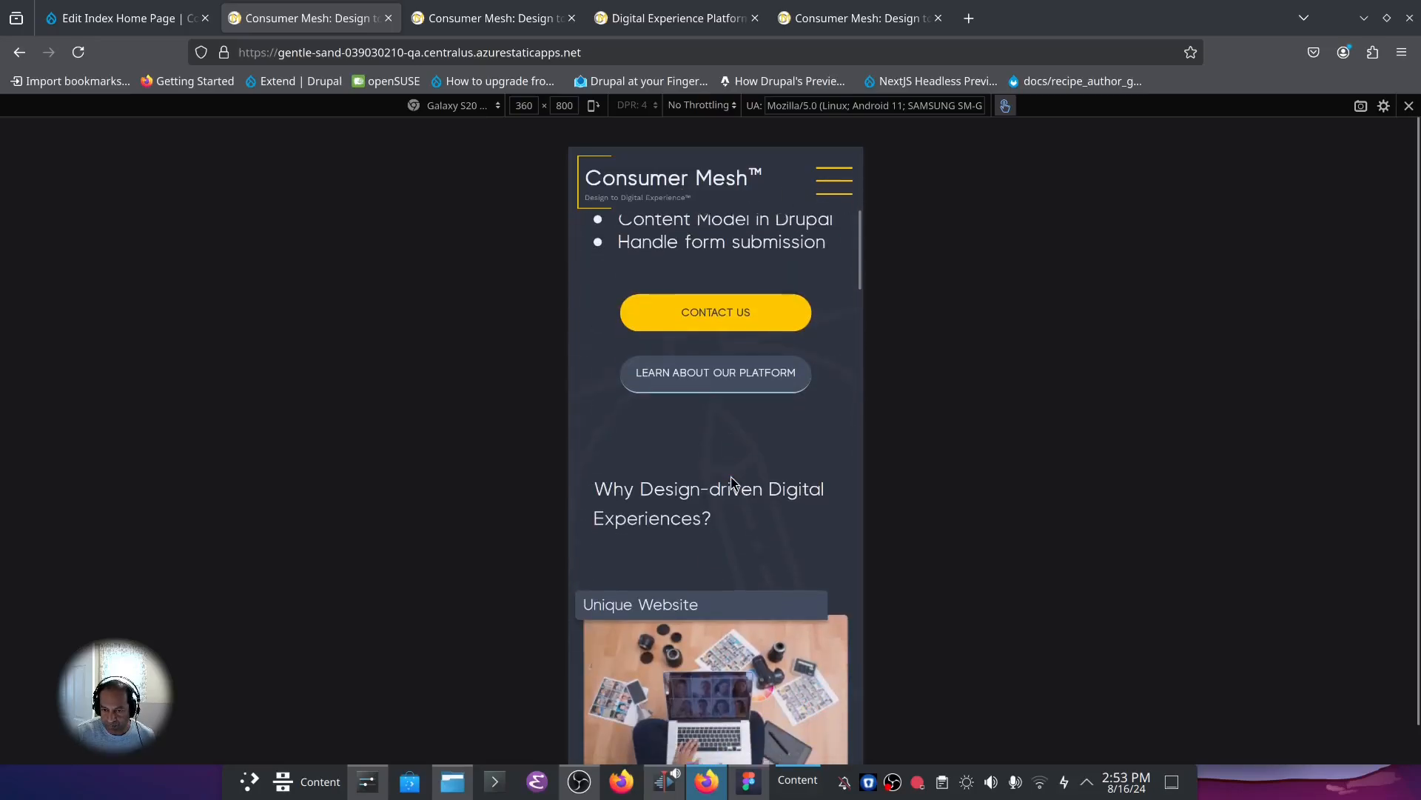
{"action": "scroll", "coordinate": [733, 483], "scroll_direction": "down", "scroll_amount": 5}
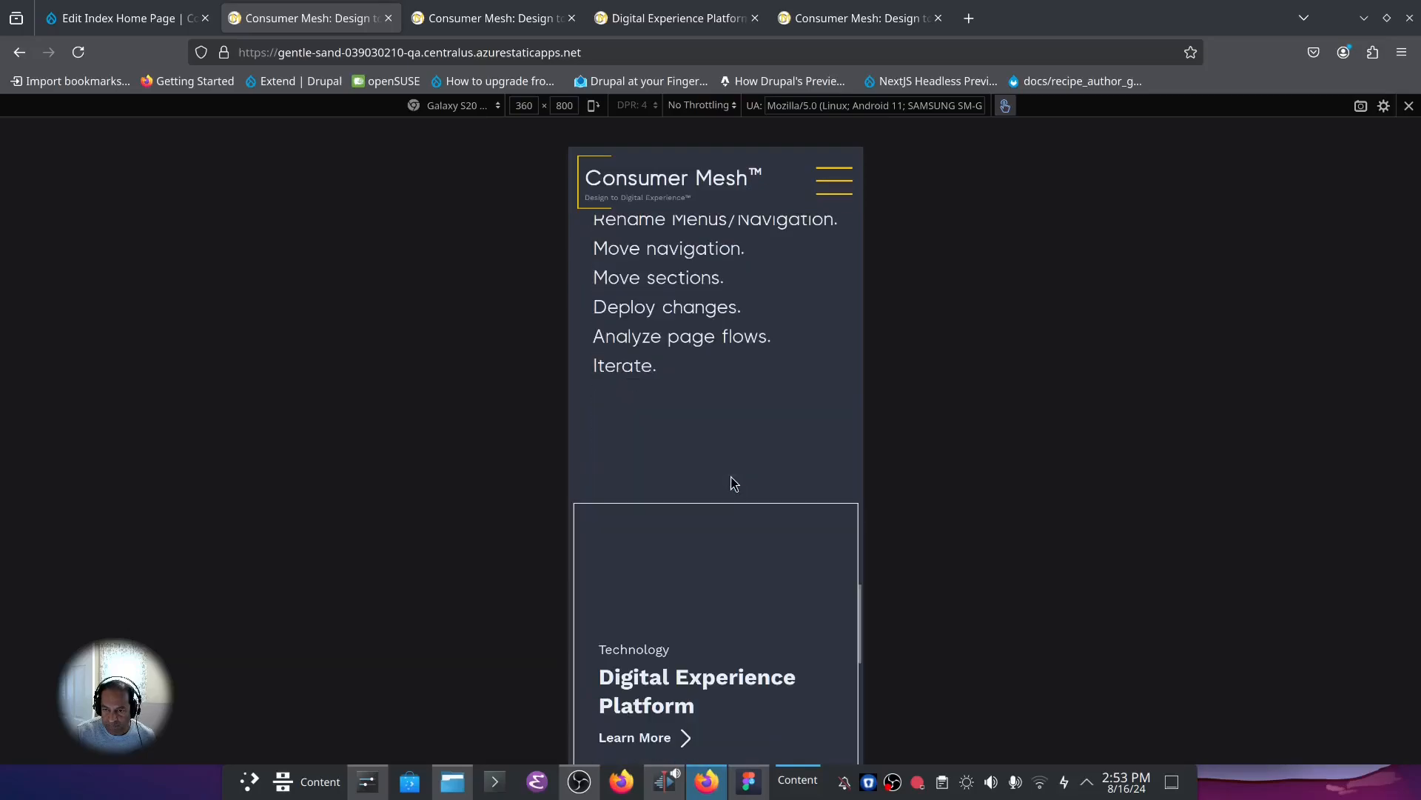
Review the home page sections once more in the mobile layout and return the QA site to its full-width desktop view.
{"action": "scroll", "coordinate": [732, 479], "scroll_direction": "up", "scroll_amount": 10}
{"action": "scroll", "coordinate": [730, 478], "scroll_direction": "down", "scroll_amount": 2}
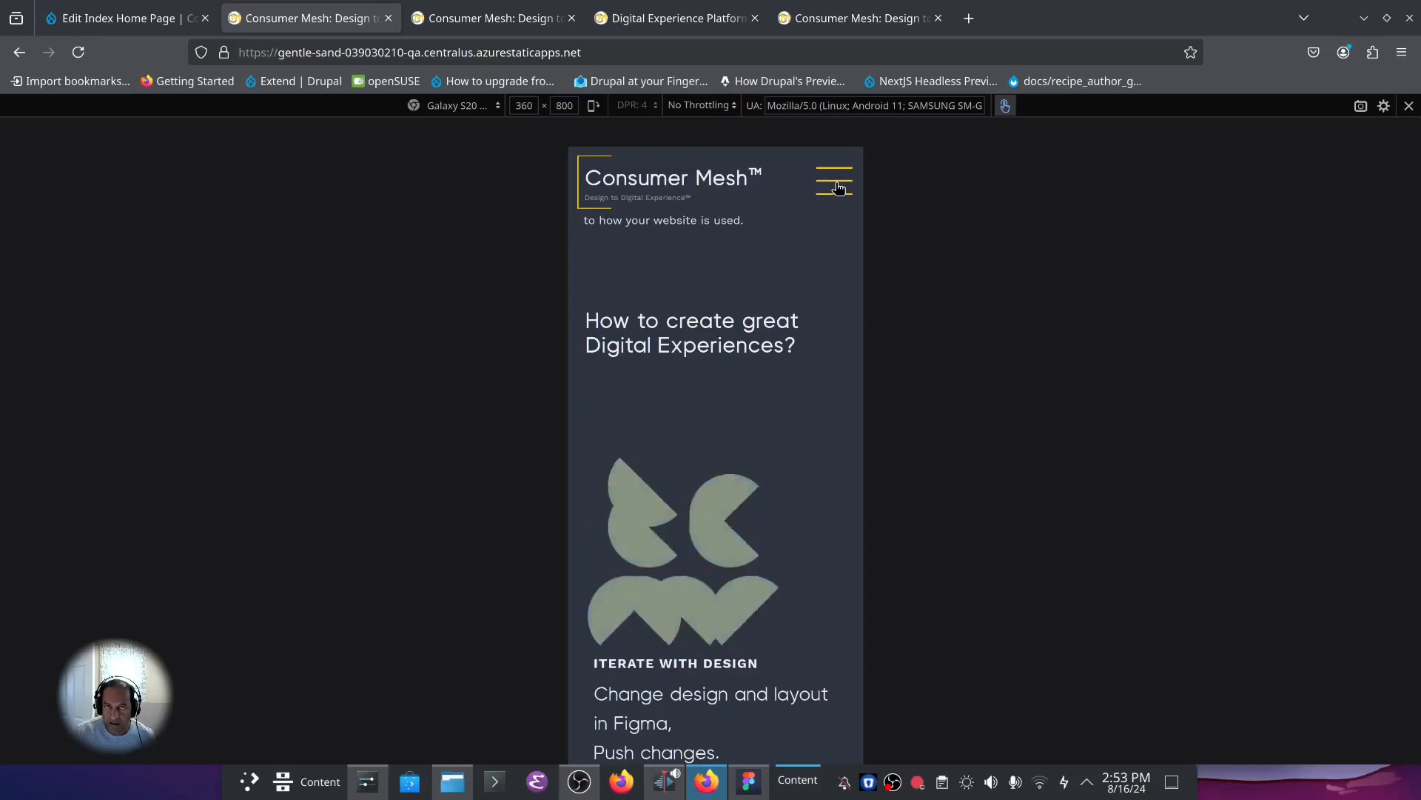
{"action": "left_click", "coordinate": [1409, 105]}
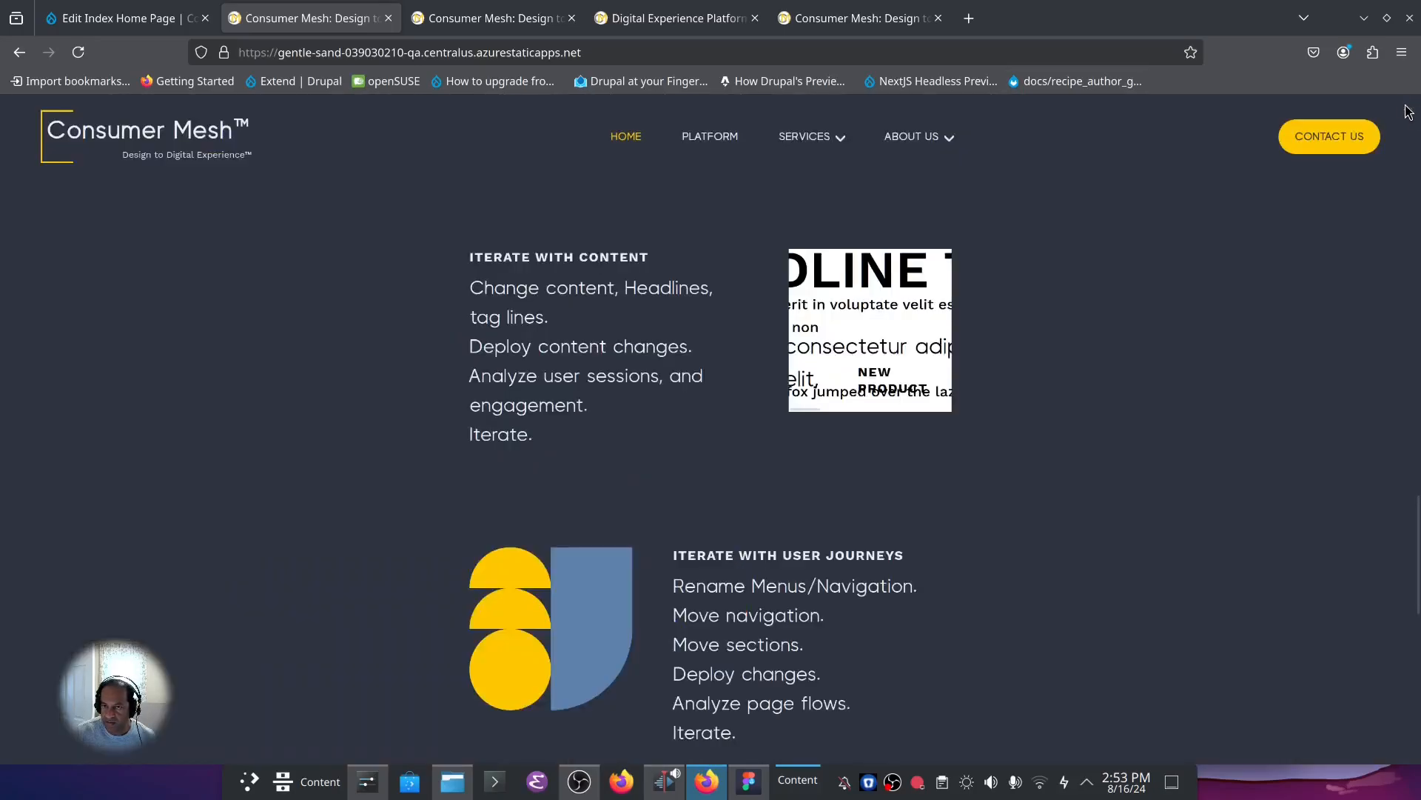
Open the QA site's Platform page and examine it down to the Architecture & Benefits cards.
{"action": "left_click", "coordinate": [710, 136]}
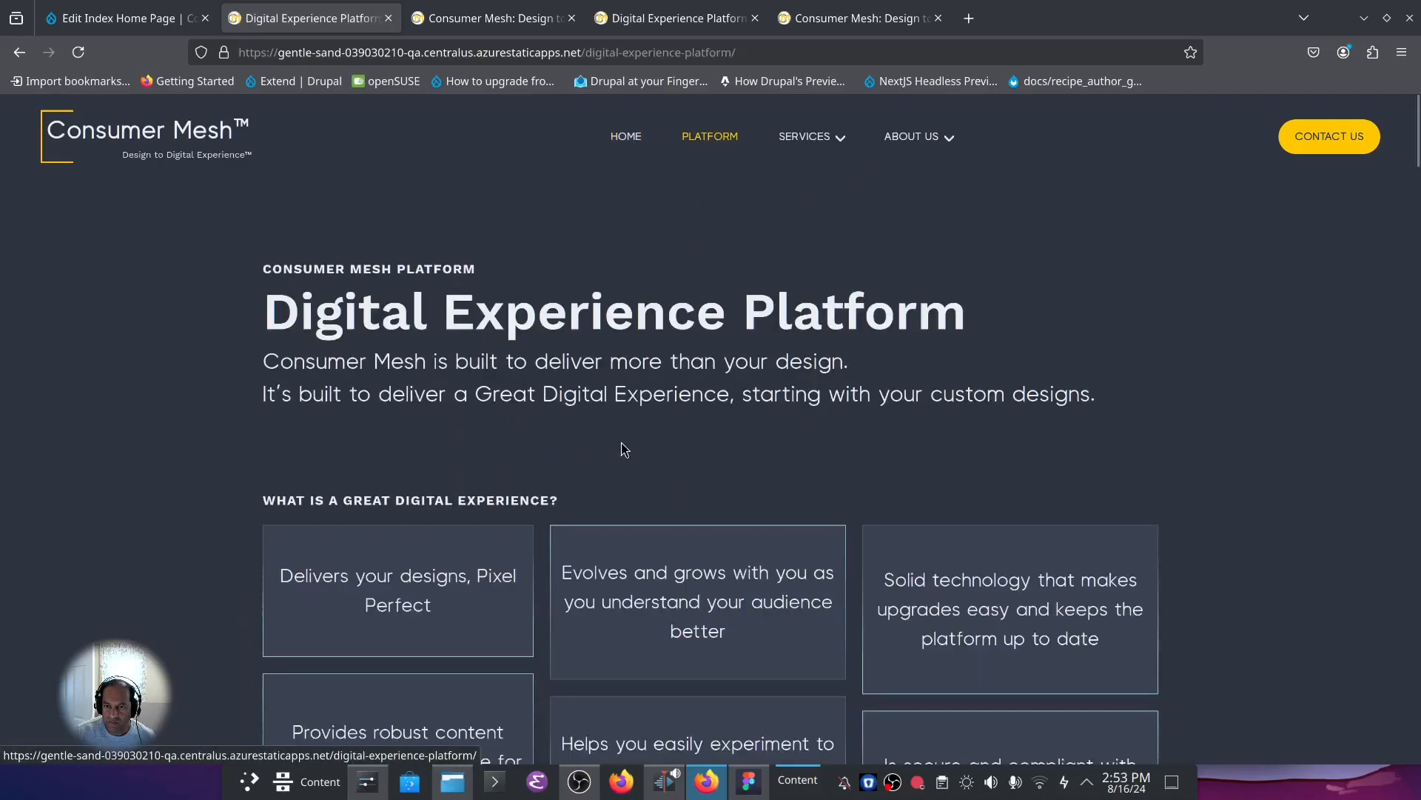
{"action": "scroll", "coordinate": [517, 474], "scroll_direction": "down", "scroll_amount": 10}
{"action": "scroll", "coordinate": [516, 473], "scroll_direction": "down", "scroll_amount": 3}
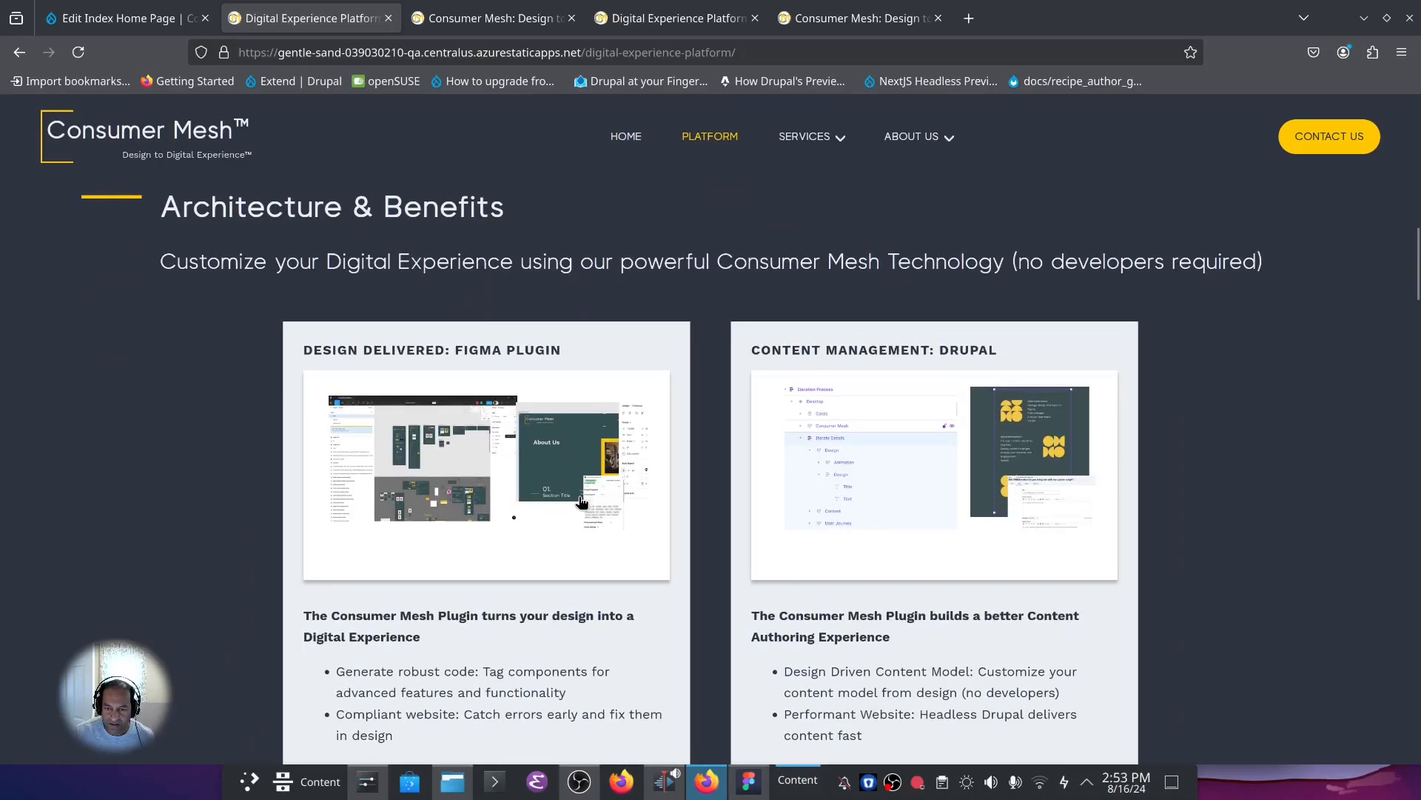
{"action": "scroll", "coordinate": [869, 547], "scroll_direction": "down", "scroll_amount": 3}
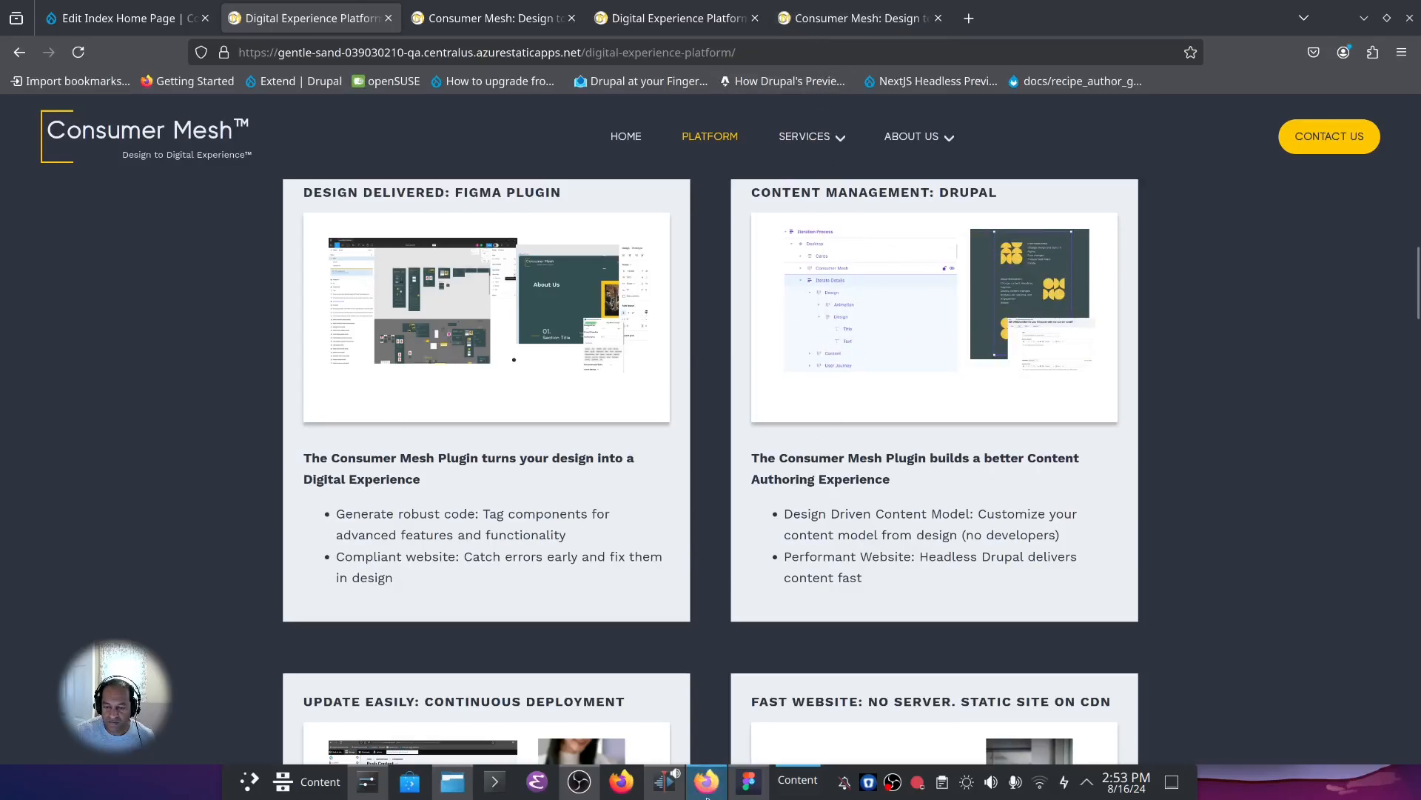
Return to the Drupal site's content list and open the Digital Experience Platform page for editing.
{"action": "left_click", "coordinate": [140, 16]}
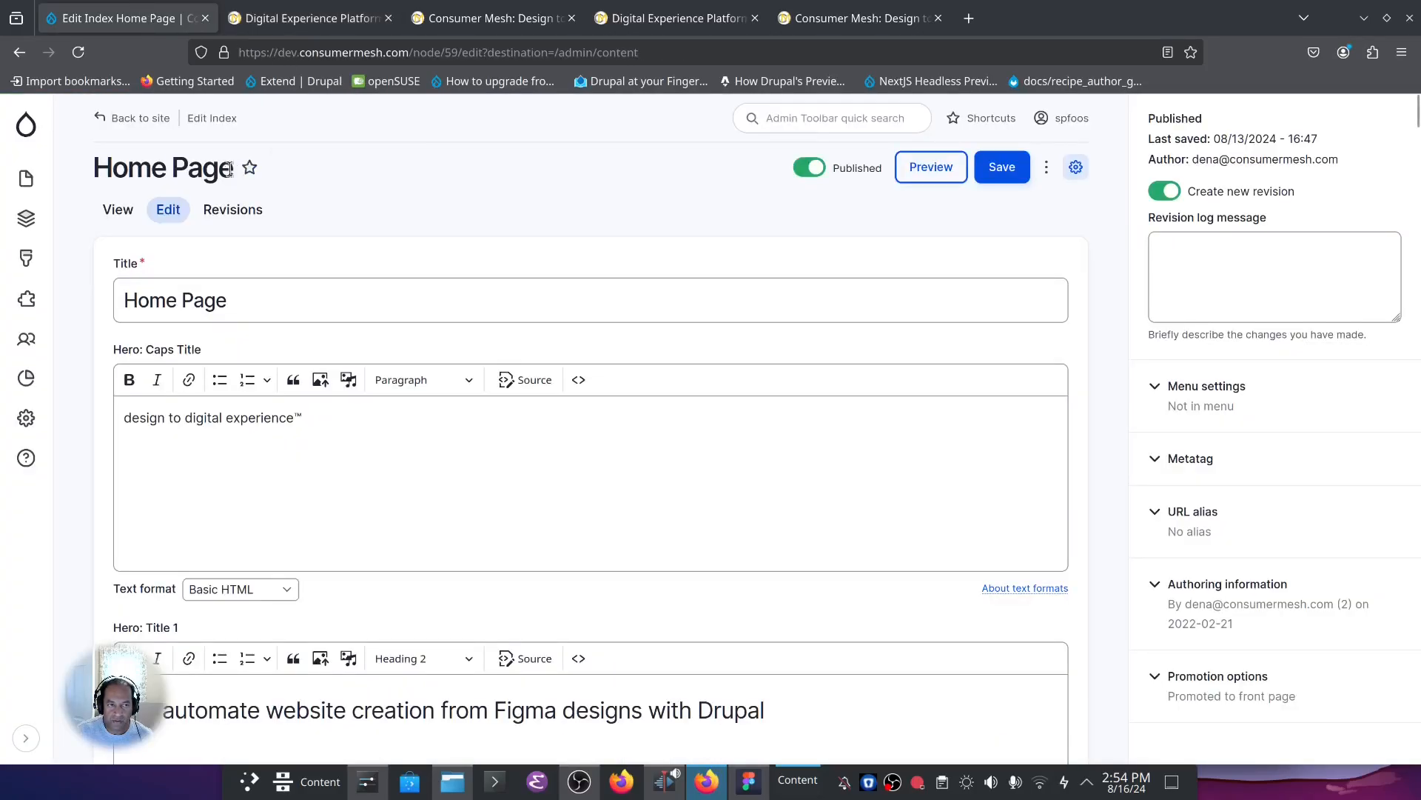
{"action": "left_click", "coordinate": [27, 179]}
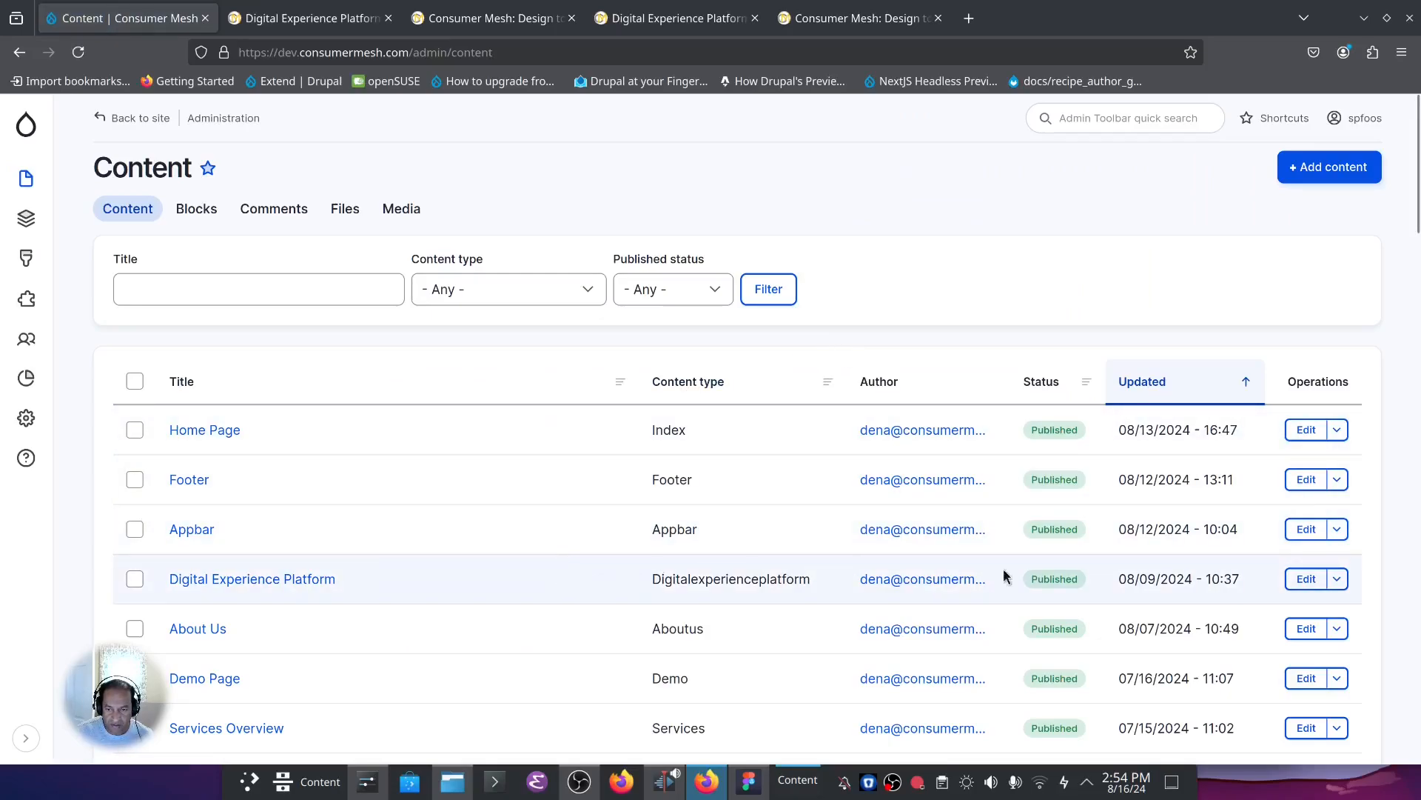
{"action": "left_click", "coordinate": [1306, 578]}
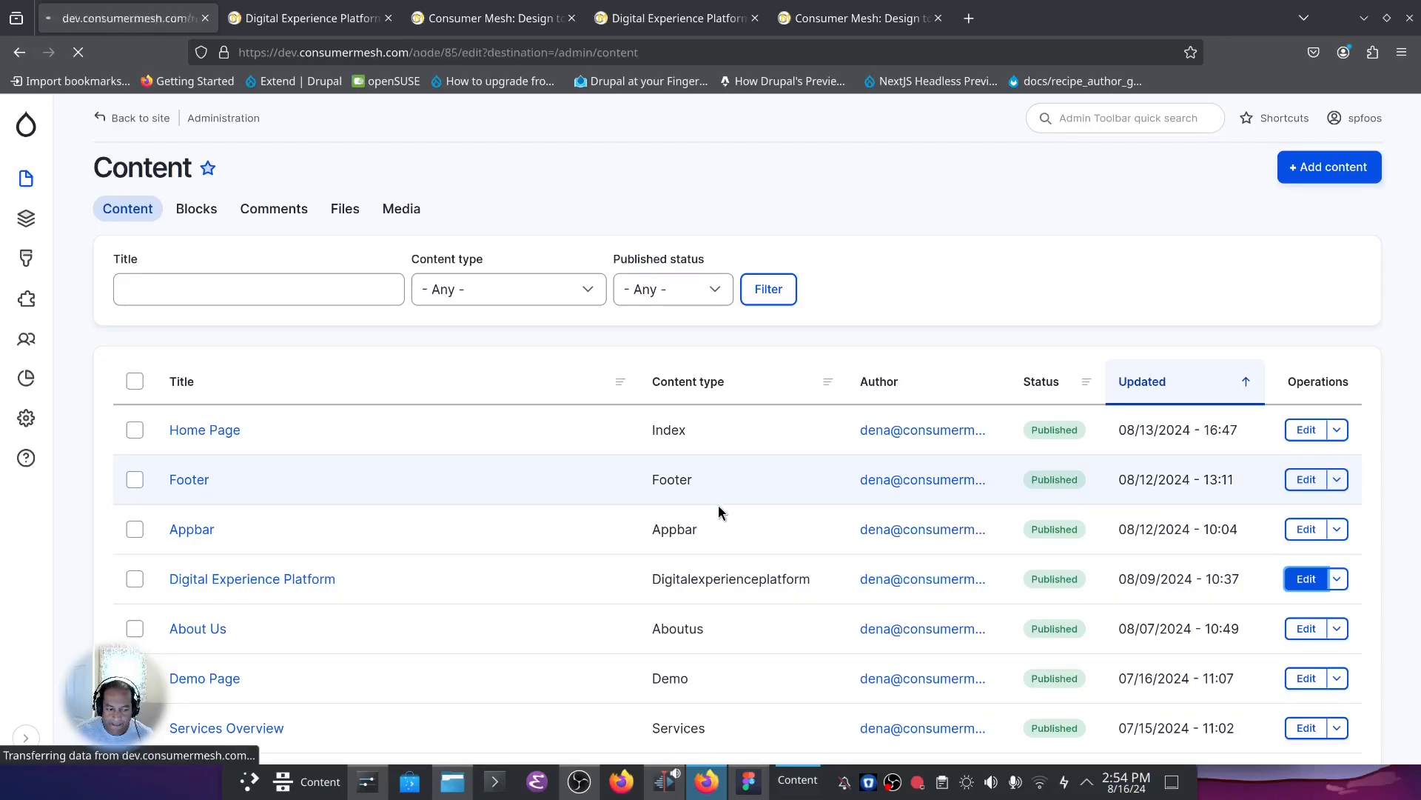
Examine the Digital Experience Platform edit form's fields from Hero: Text down to Client Cloud Hosting: Option.
{"action": "scroll", "coordinate": [718, 505], "scroll_direction": "down", "scroll_amount": 4}
{"action": "scroll", "coordinate": [454, 504], "scroll_direction": "down", "scroll_amount": 4}
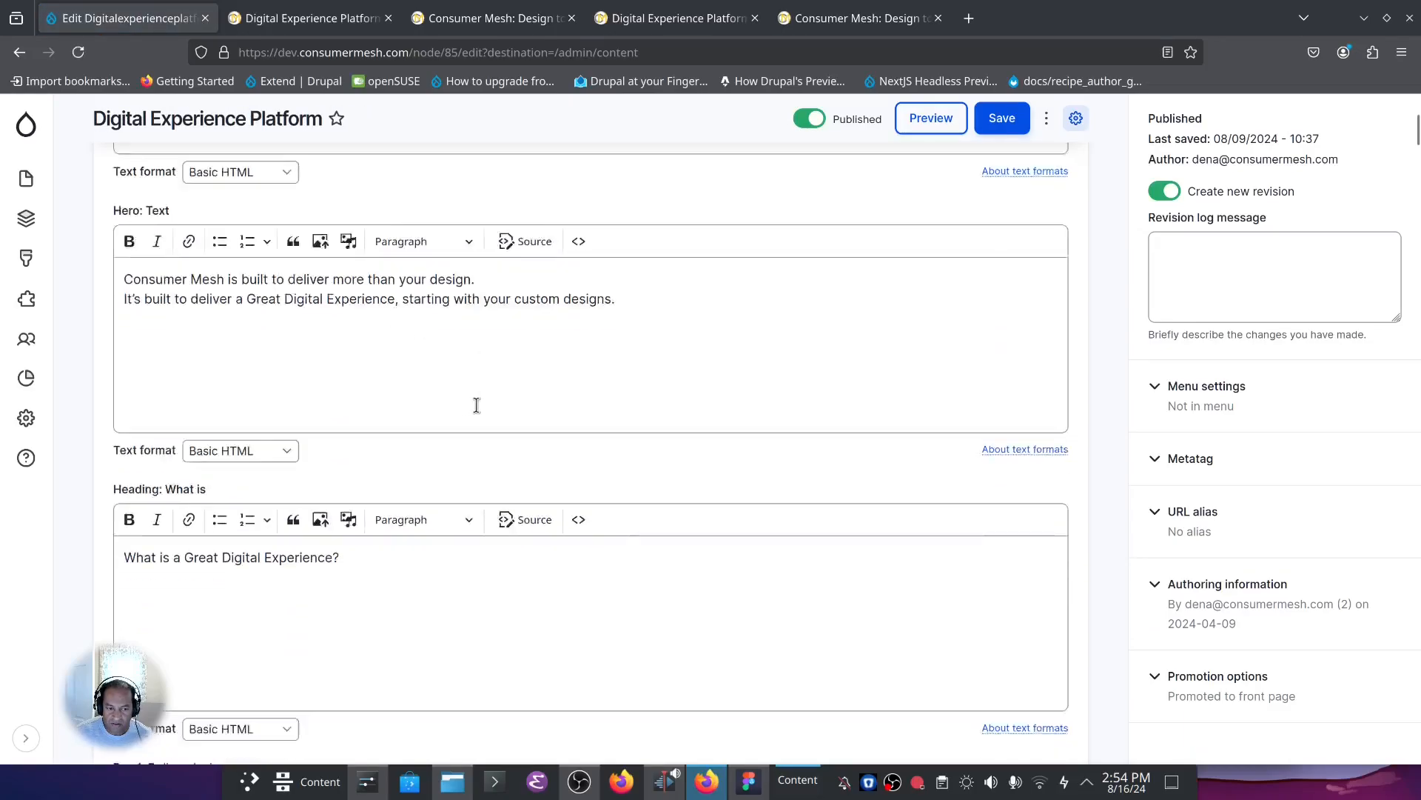
{"action": "scroll", "coordinate": [469, 430], "scroll_direction": "down", "scroll_amount": 20}
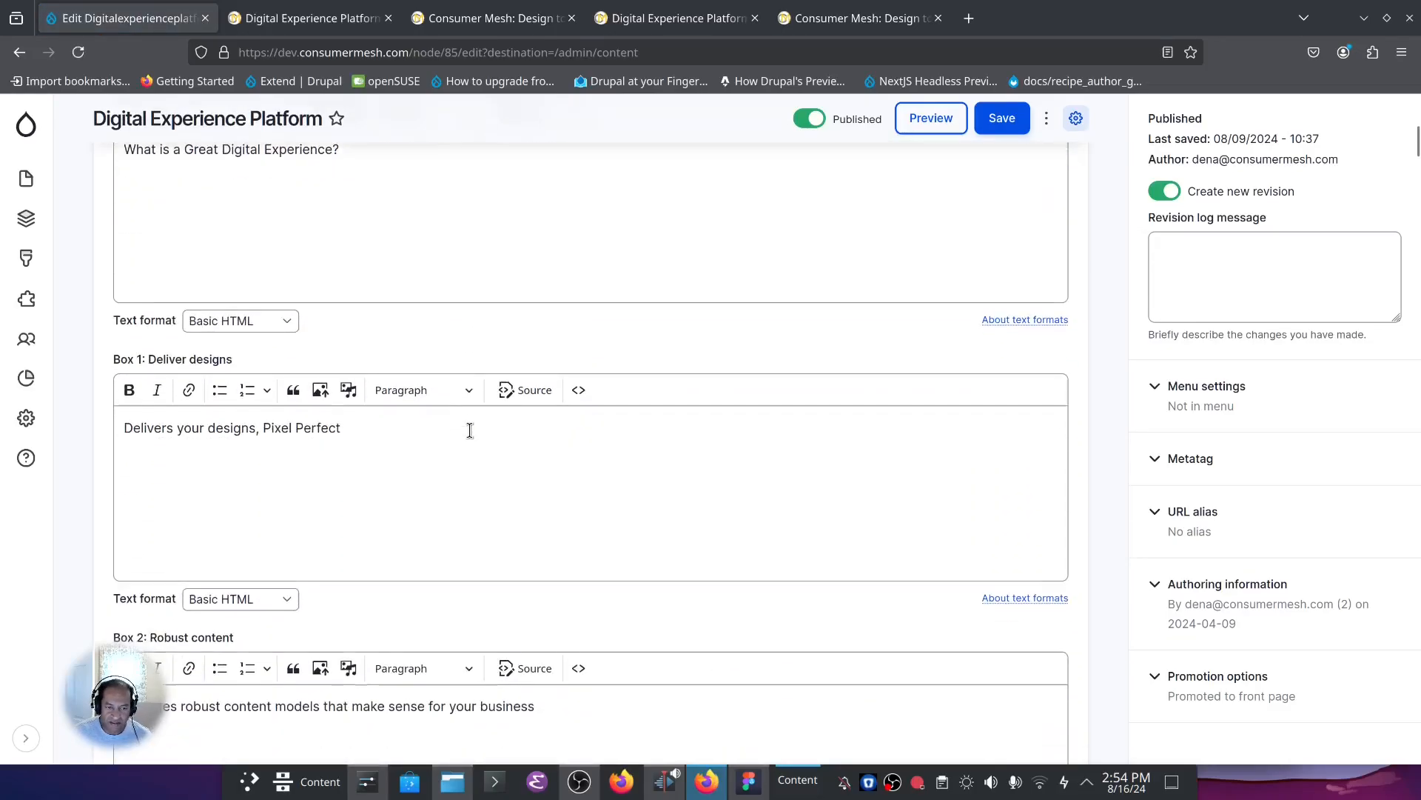
{"action": "scroll", "coordinate": [475, 430], "scroll_direction": "down", "scroll_amount": 20}
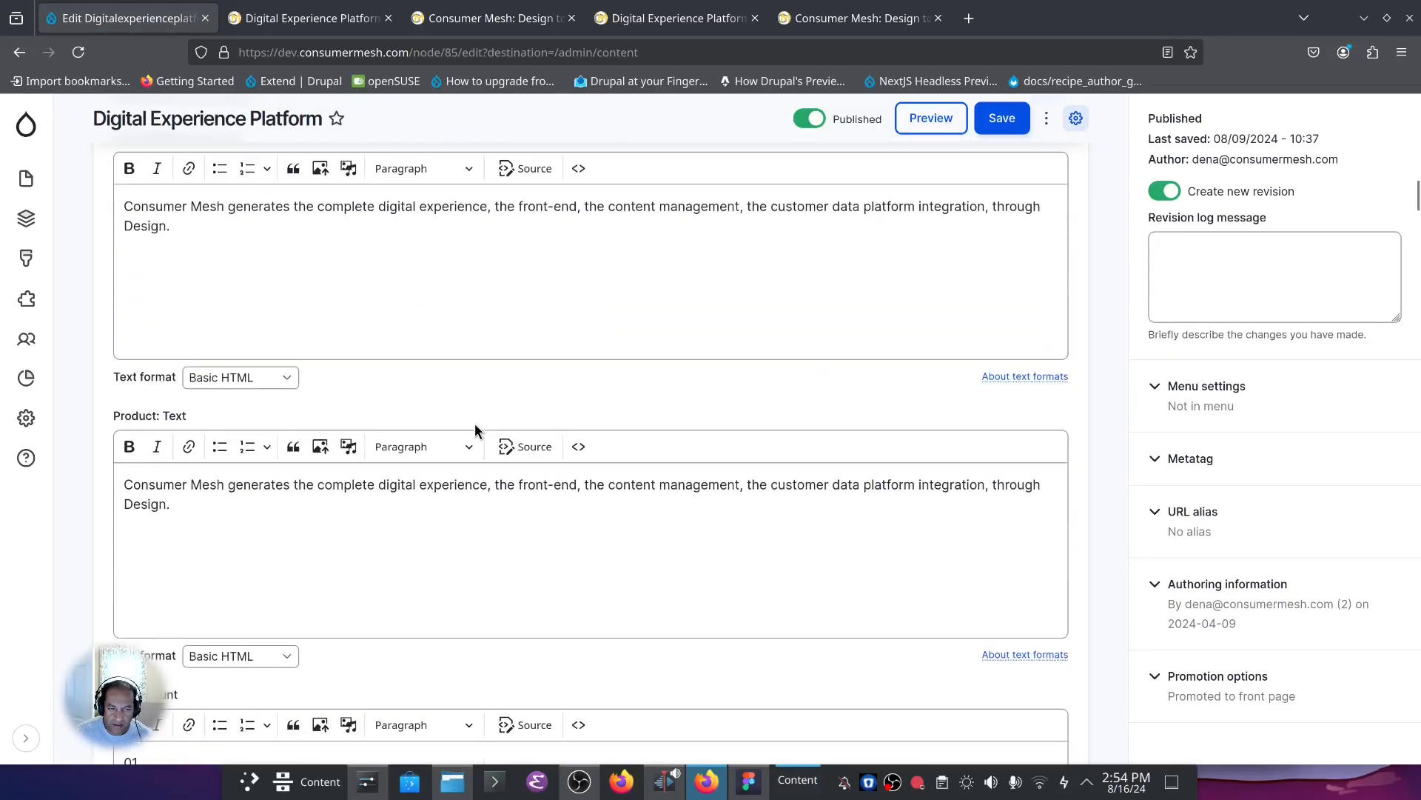
{"action": "scroll", "coordinate": [474, 430], "scroll_direction": "down", "scroll_amount": 20}
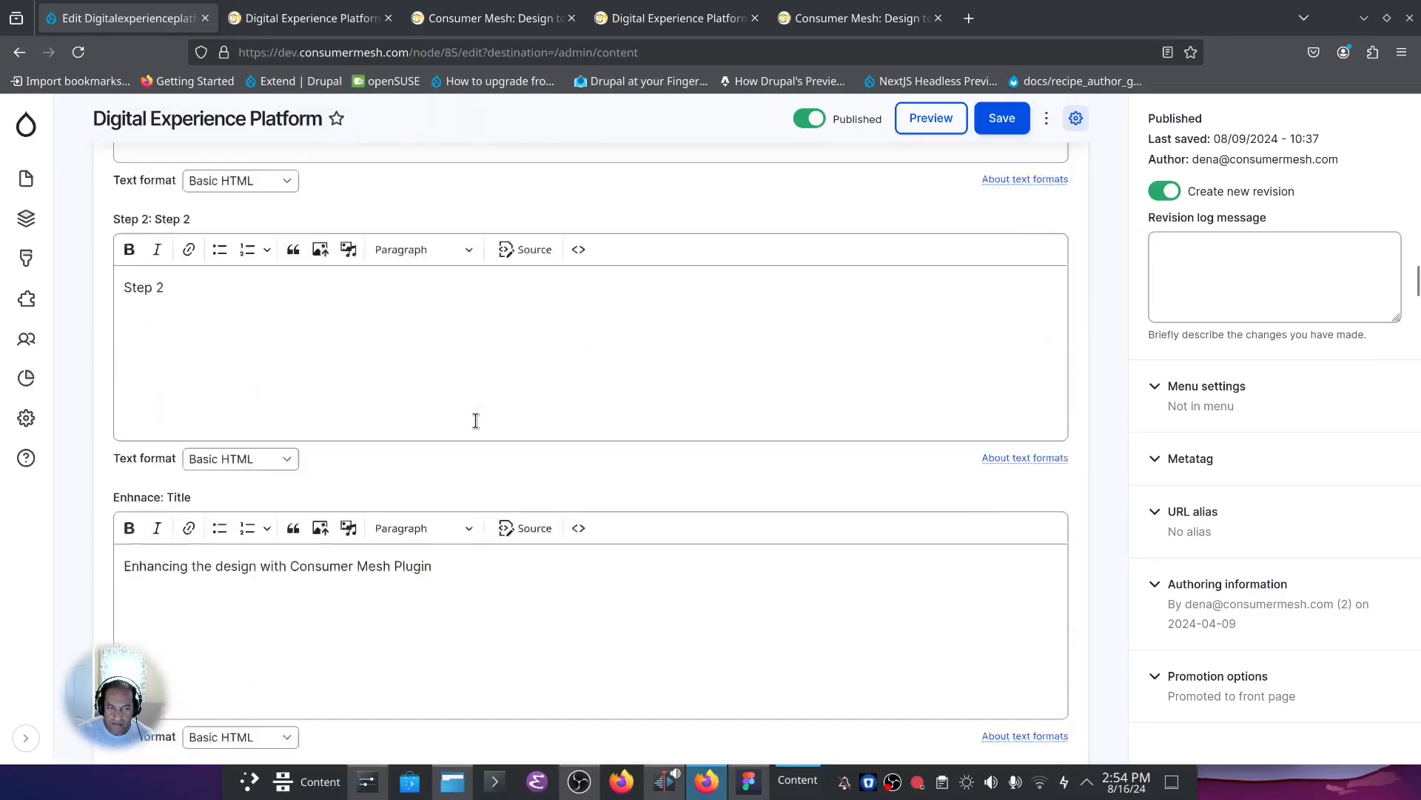
{"action": "scroll", "coordinate": [475, 428], "scroll_direction": "down", "scroll_amount": 20}
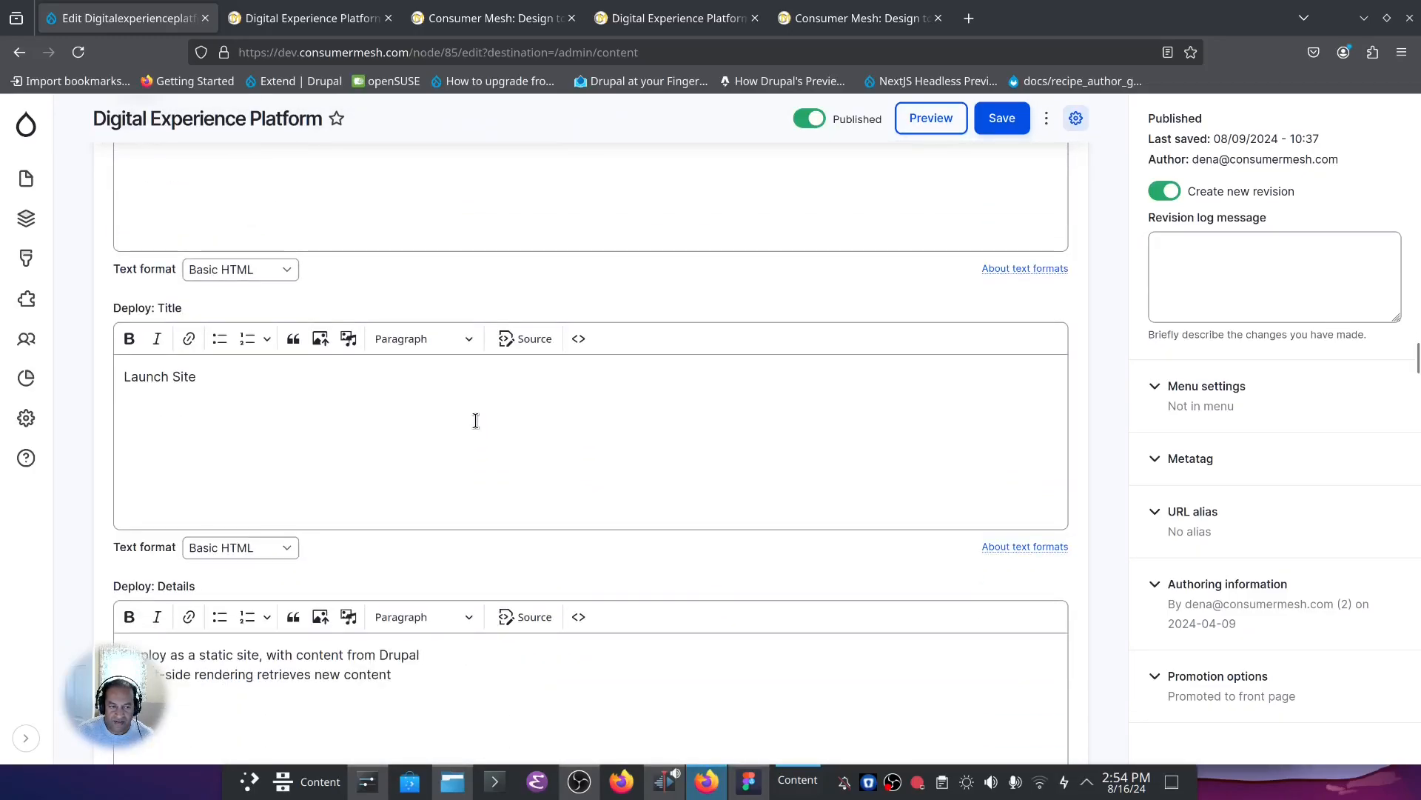
{"action": "scroll", "coordinate": [476, 428], "scroll_direction": "down", "scroll_amount": 15}
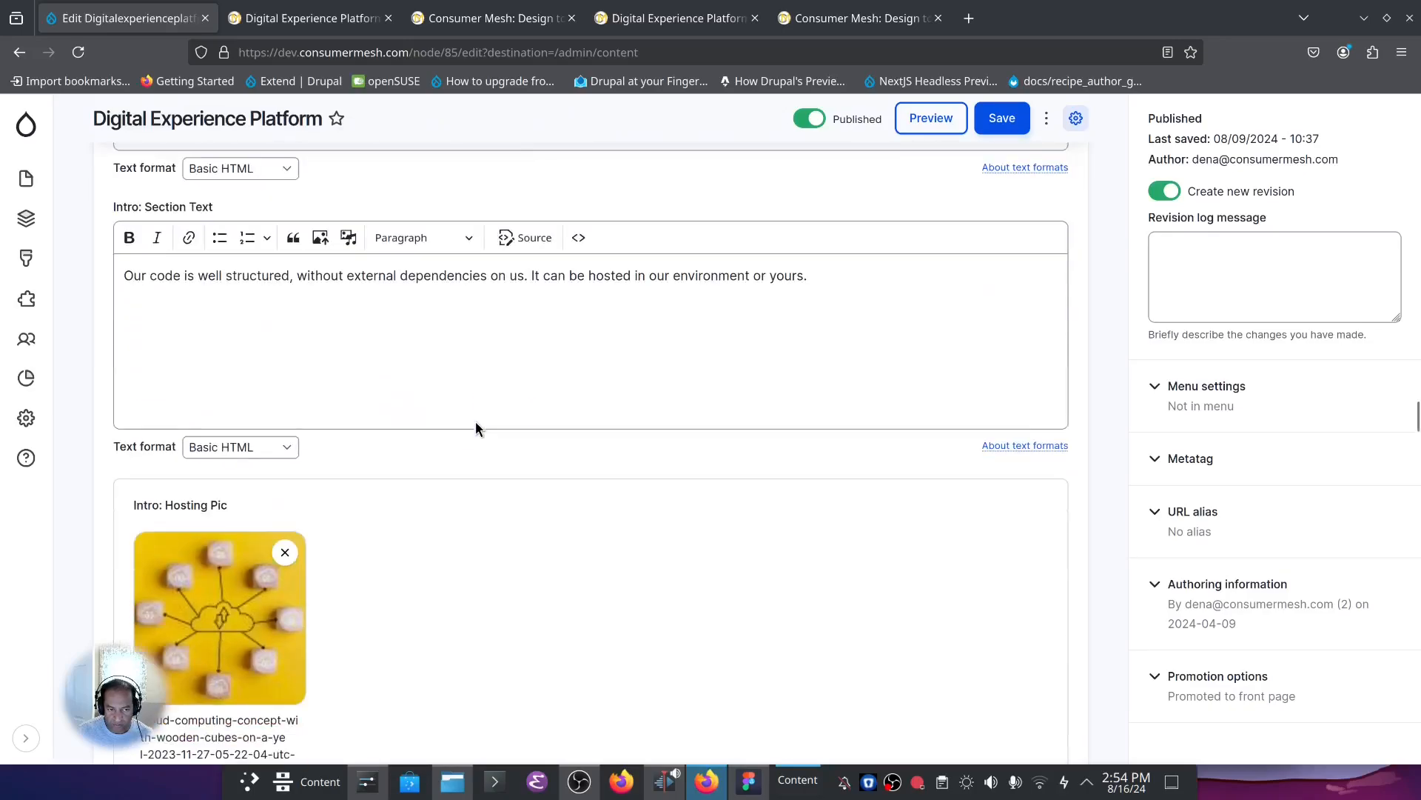
{"action": "scroll", "coordinate": [415, 400], "scroll_direction": "down", "scroll_amount": 5}
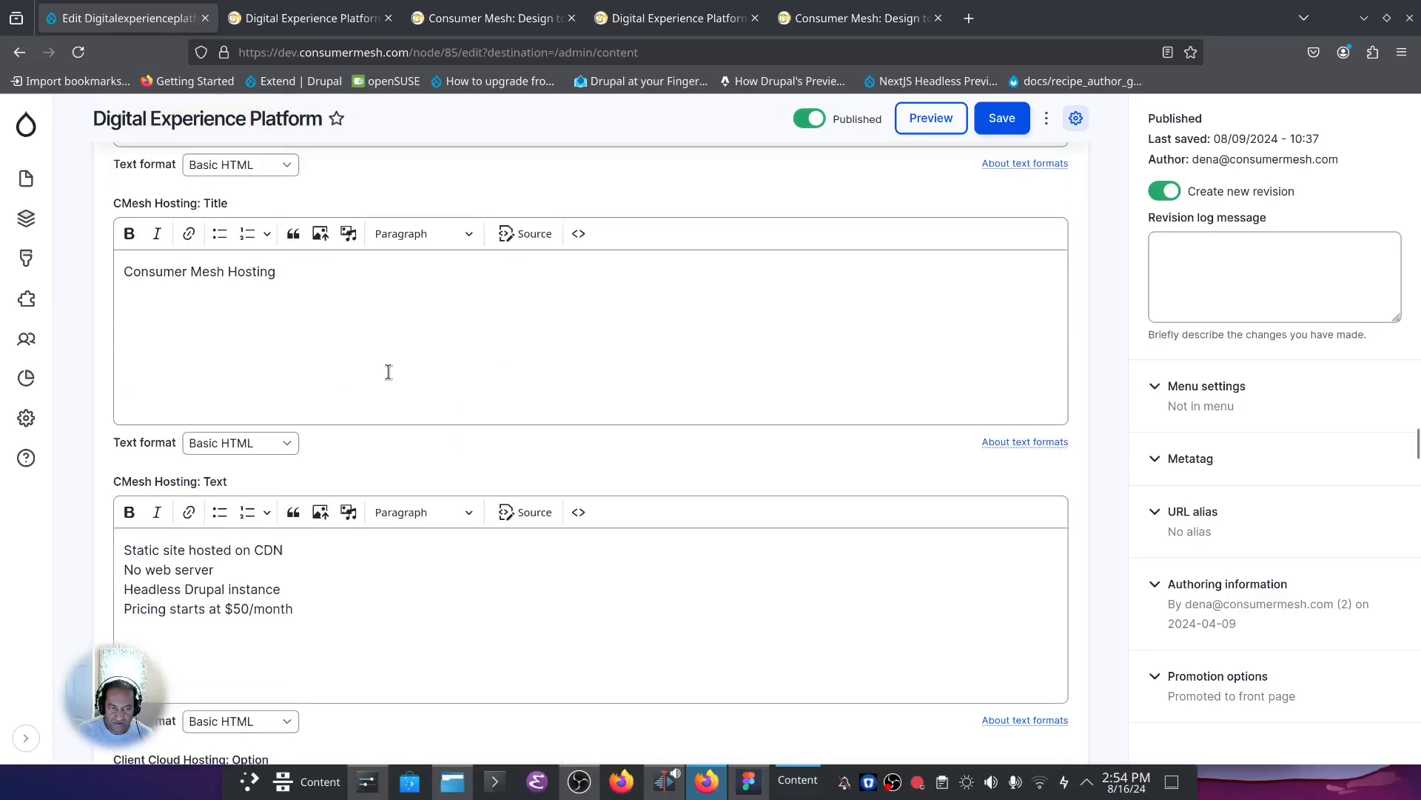
{"action": "scroll", "coordinate": [589, 521], "scroll_direction": "down", "scroll_amount": 4}
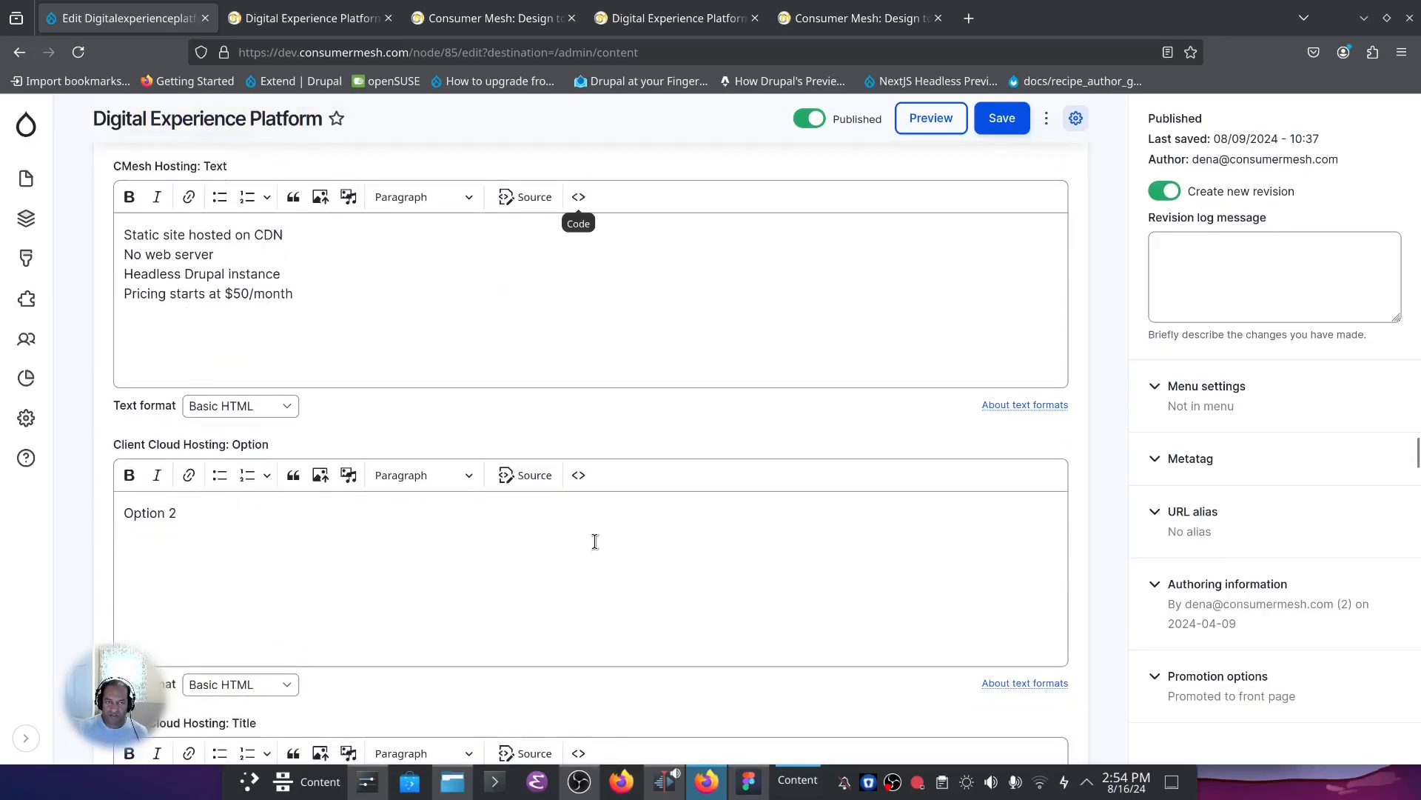
Open Drupal's Push Content configuration page to view the pipeline runs.
{"action": "mouse_move", "coordinate": [714, 790]}
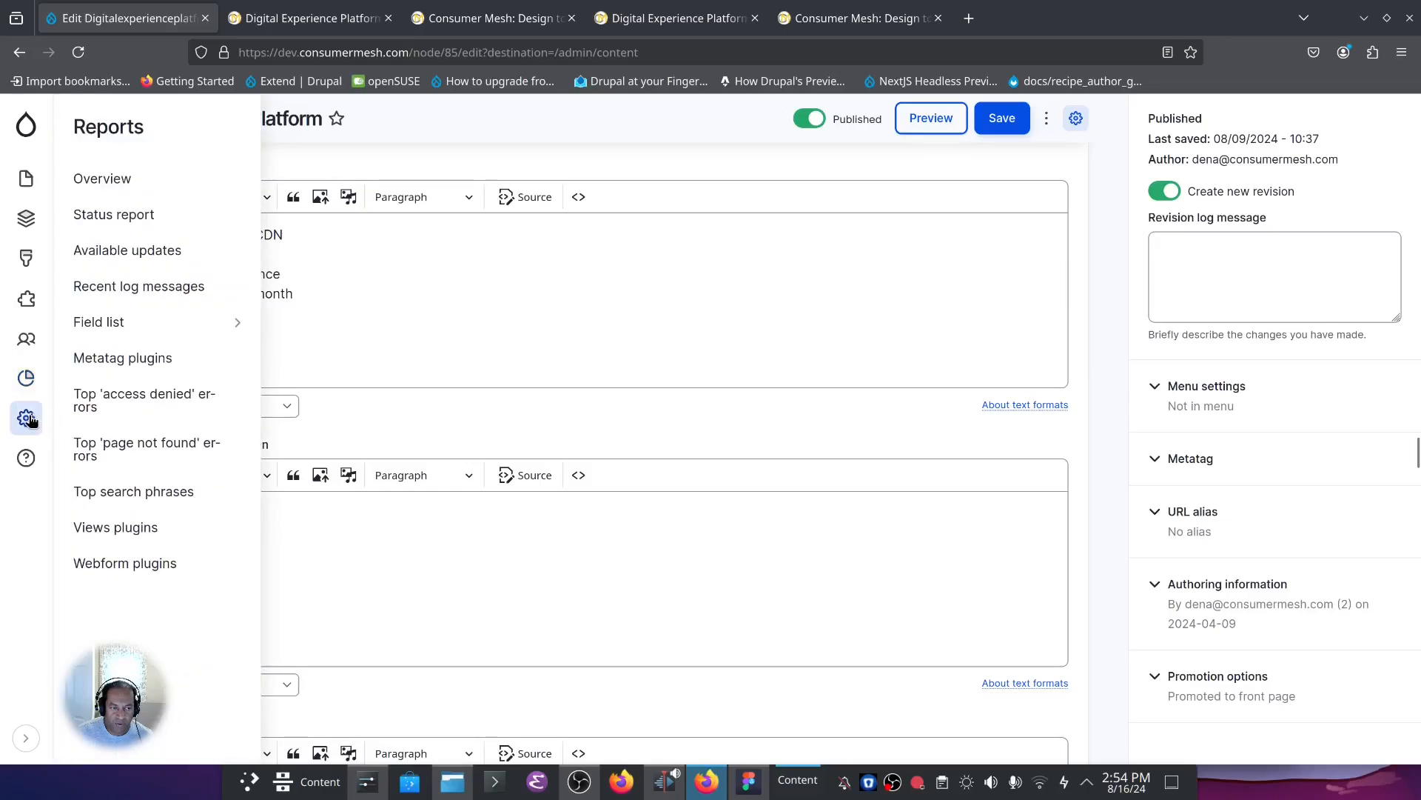
{"action": "mouse_move", "coordinate": [28, 419]}
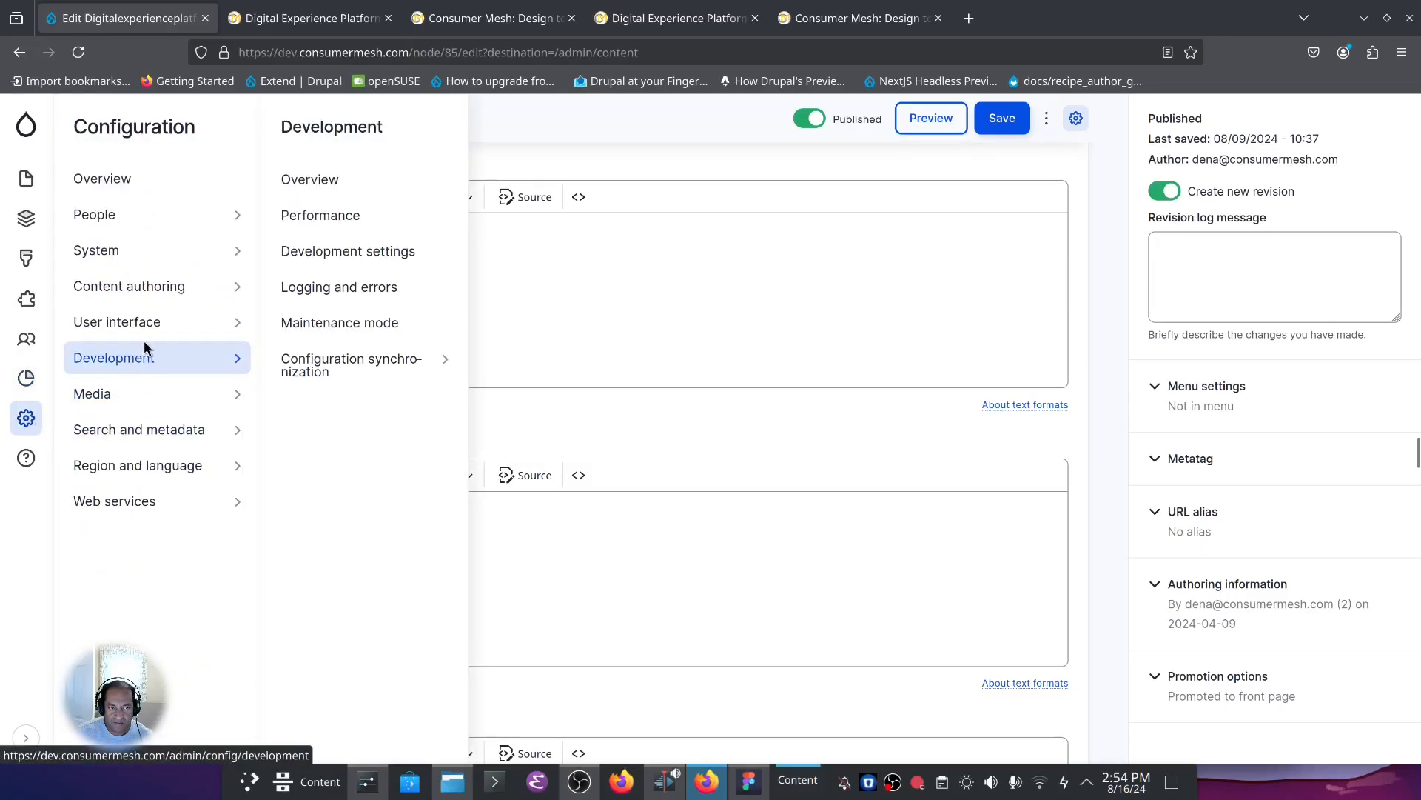
{"action": "mouse_move", "coordinate": [183, 293]}
{"action": "left_click", "coordinate": [298, 260]}
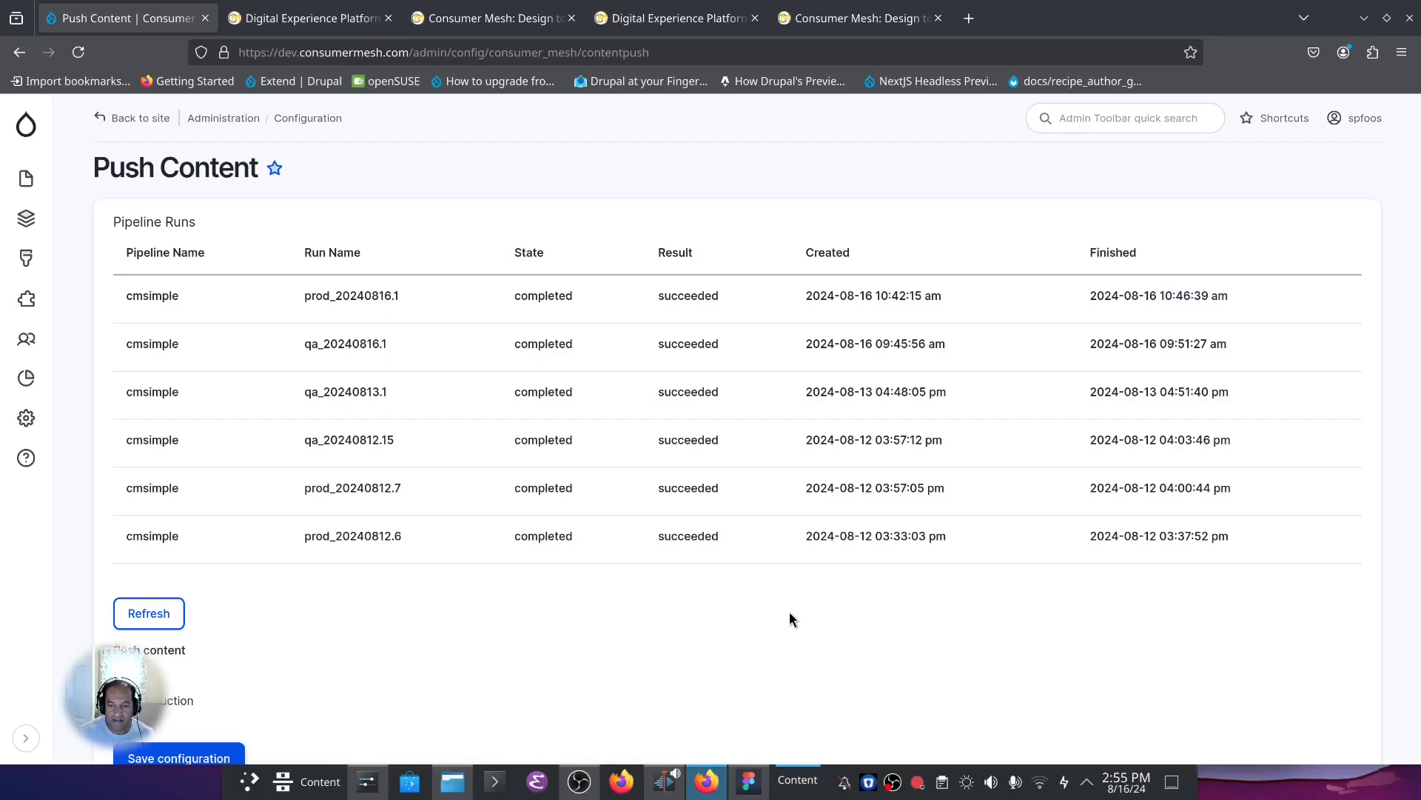
{"action": "left_click", "coordinate": [435, 16]}
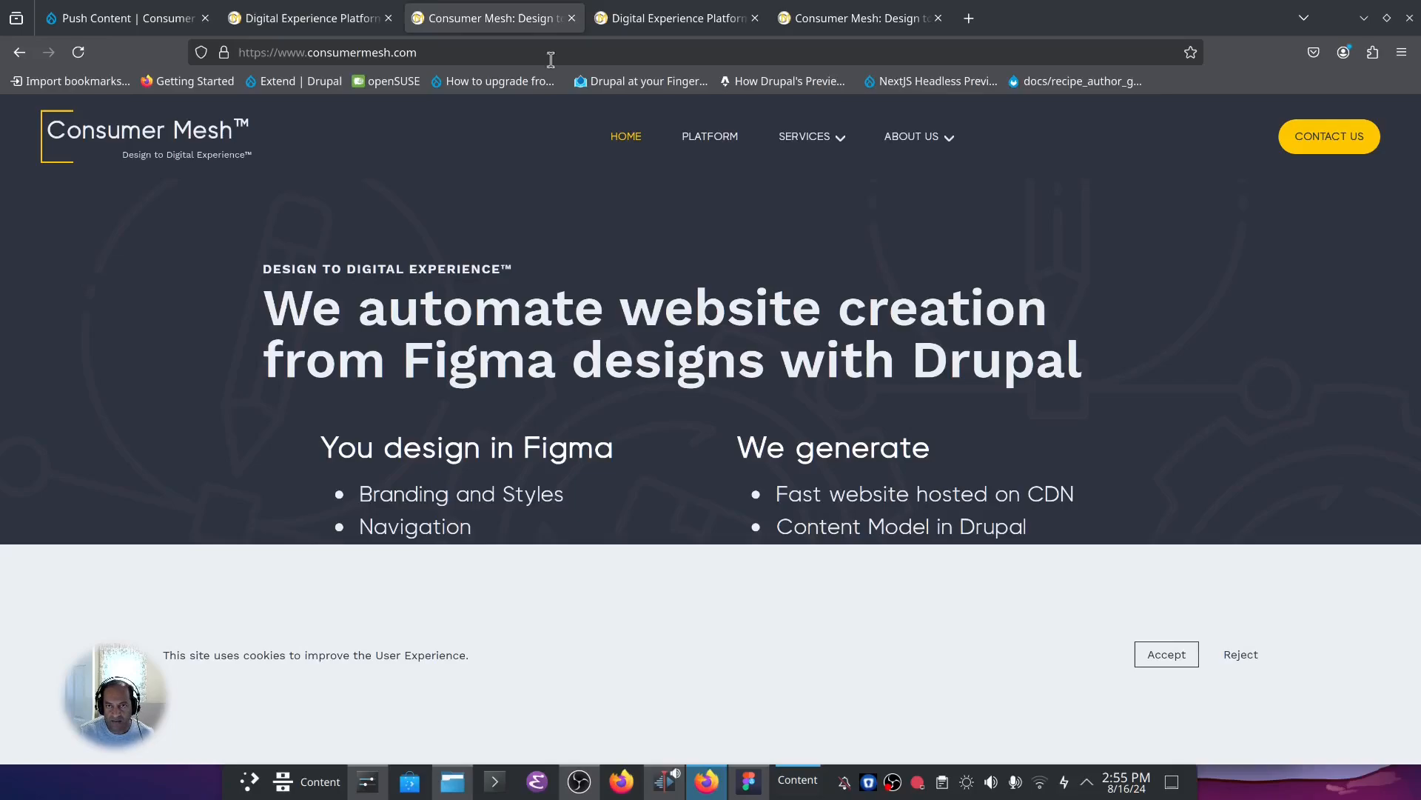
{"action": "left_click", "coordinate": [1183, 654]}
{"action": "left_click", "coordinate": [715, 137]}
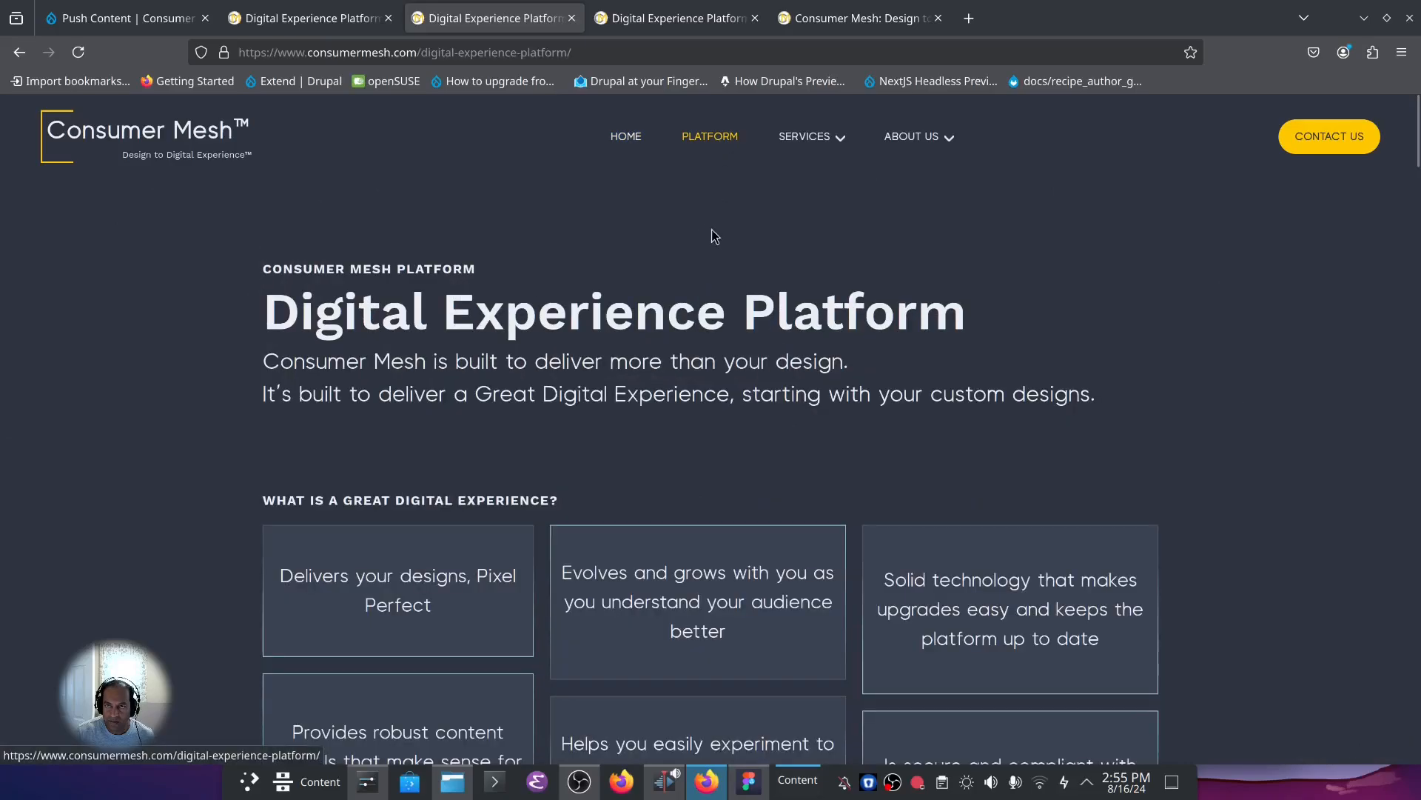
Check the live site's navigation by opening Who We Are, the Services overview and the Platform page.
{"action": "mouse_move", "coordinate": [948, 140]}
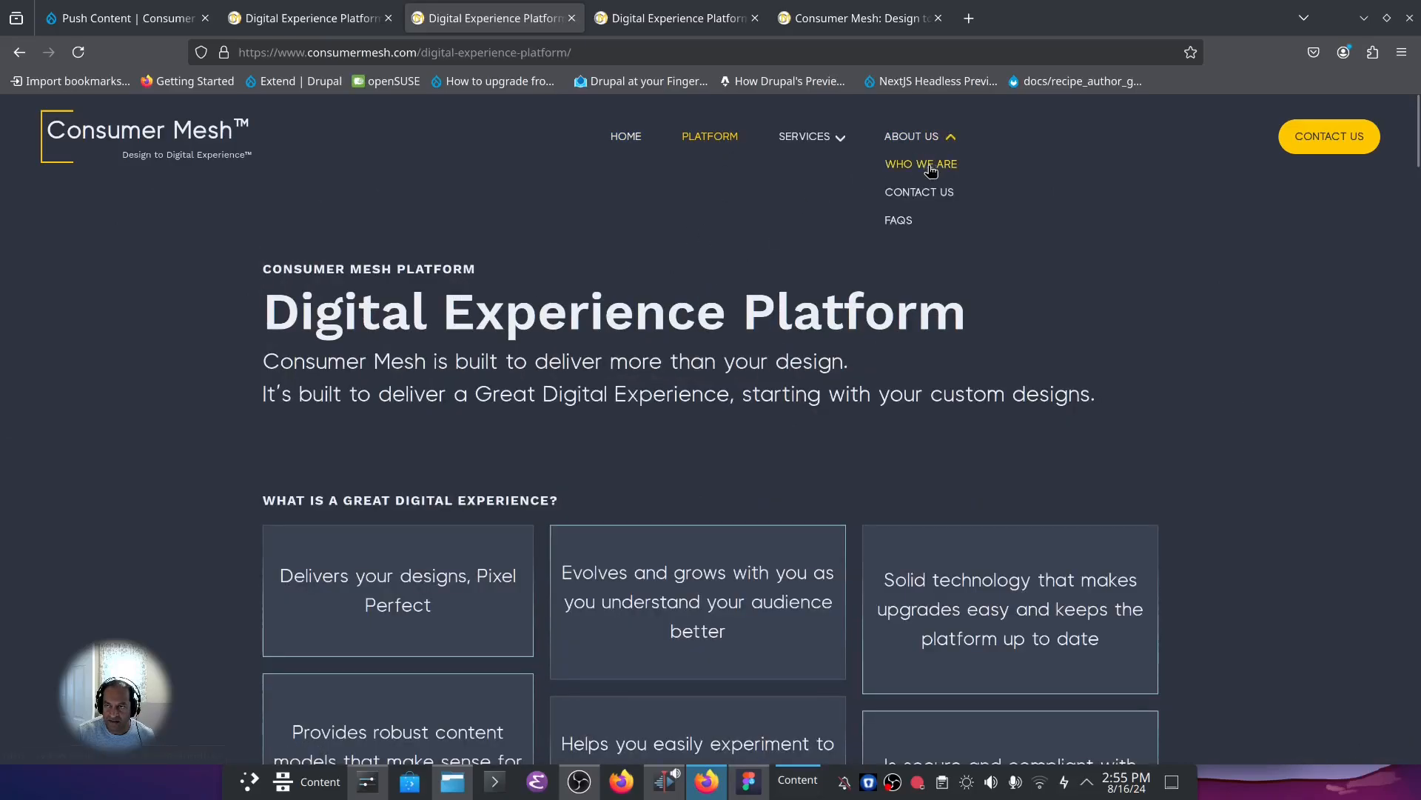
{"action": "left_click", "coordinate": [929, 166]}
{"action": "mouse_move", "coordinate": [839, 139]}
{"action": "left_click", "coordinate": [817, 168]}
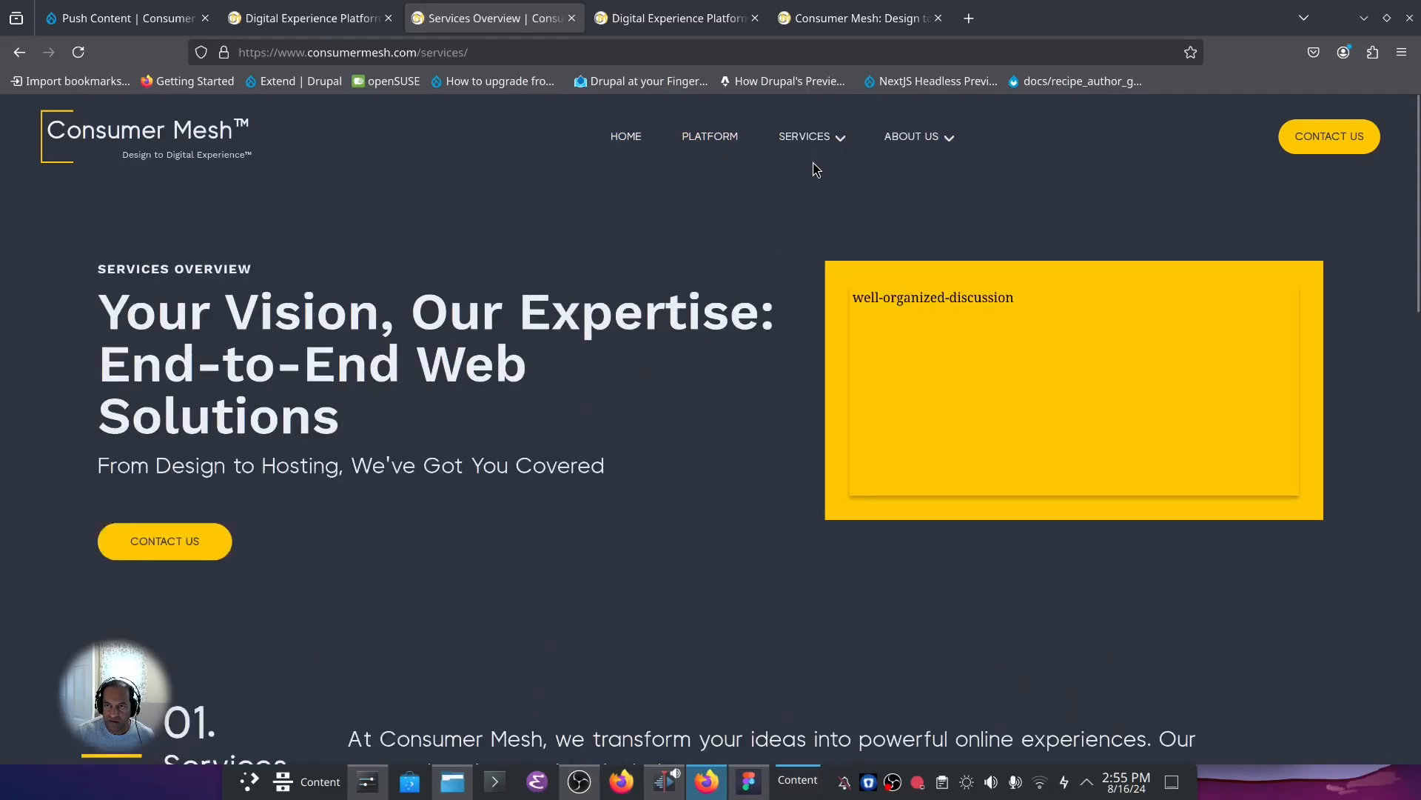
{"action": "left_click", "coordinate": [710, 138]}
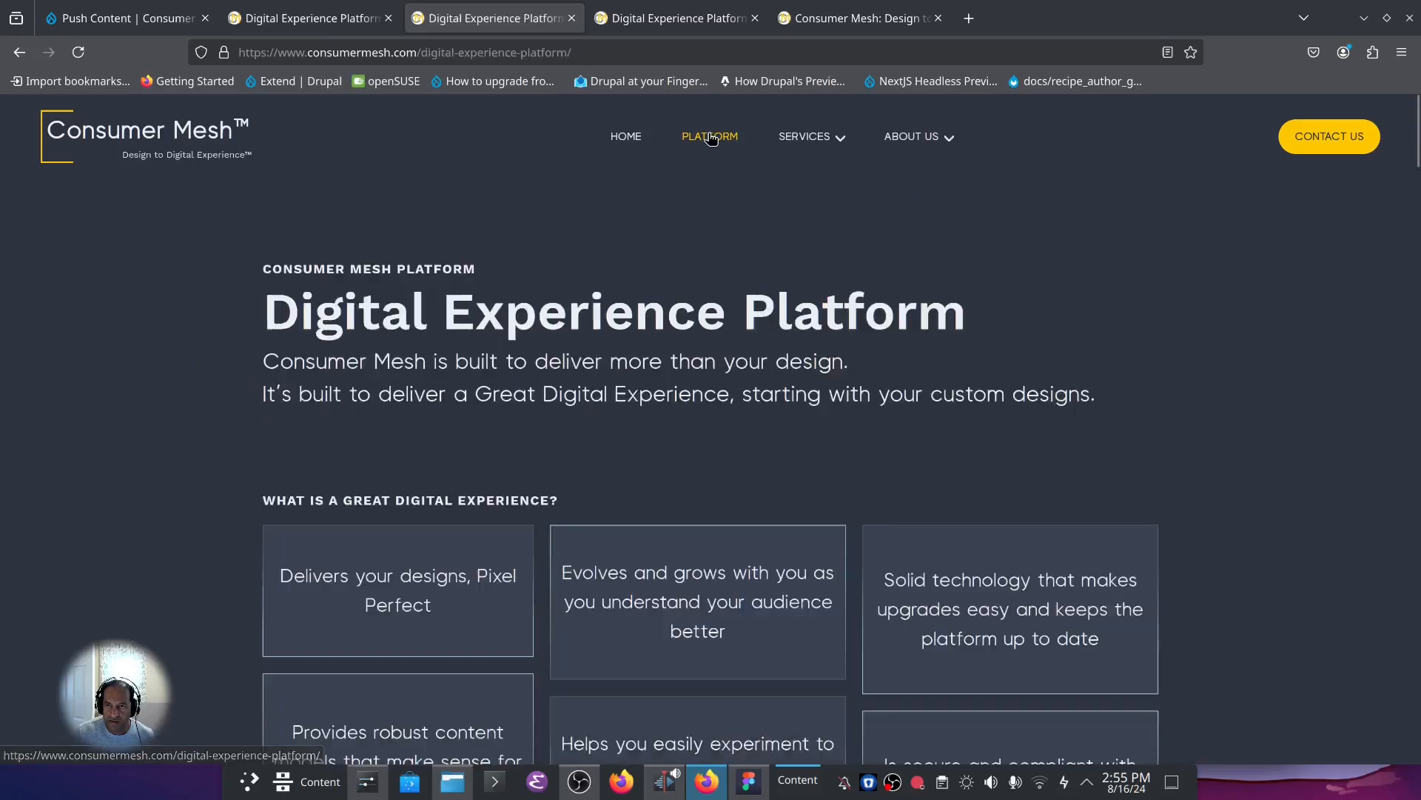
Look through the live home page past the Iterate with User Journeys section and return to the Digital Experience Platform page.
{"action": "left_click", "coordinate": [618, 140]}
{"action": "scroll", "coordinate": [625, 301], "scroll_direction": "down", "scroll_amount": 20}
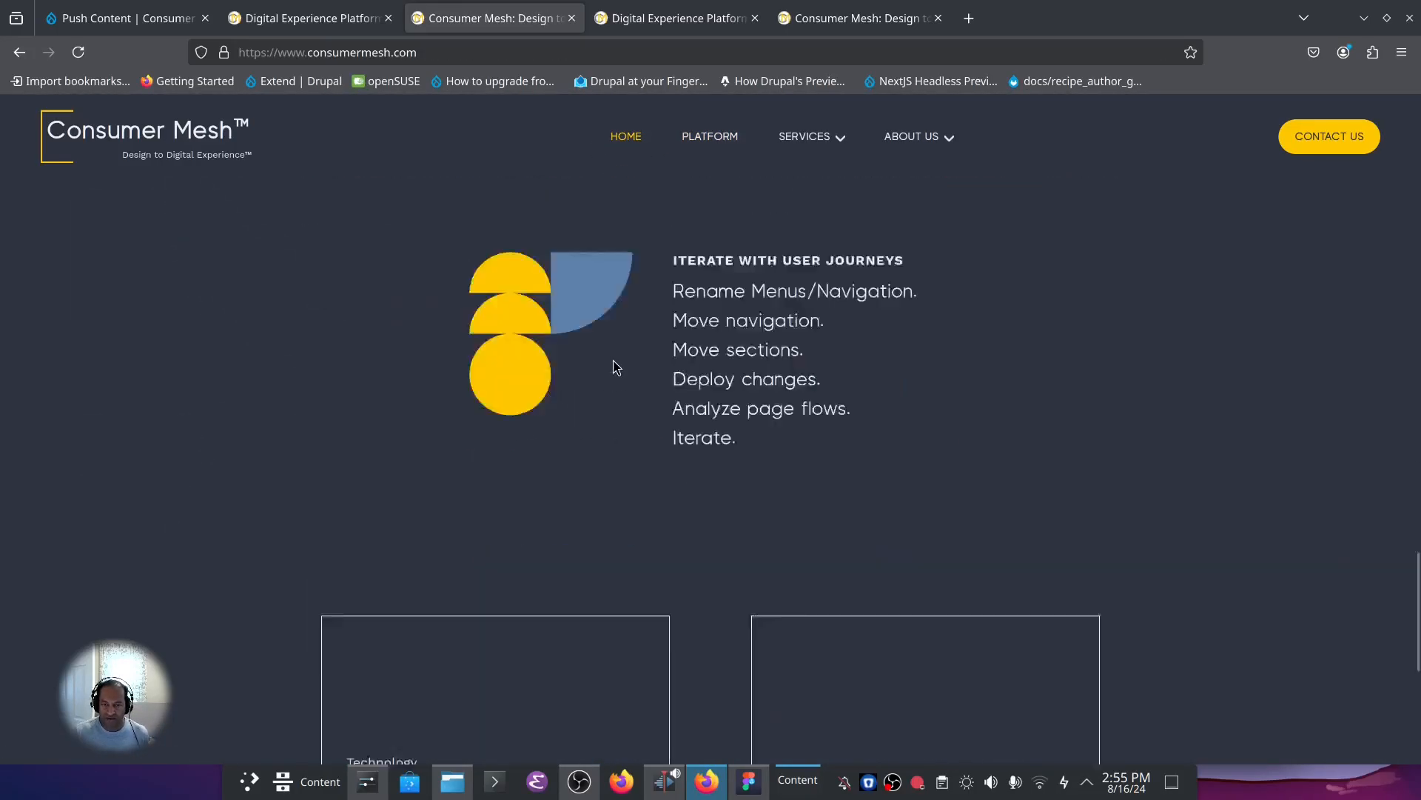
{"action": "left_click", "coordinate": [601, 379]}
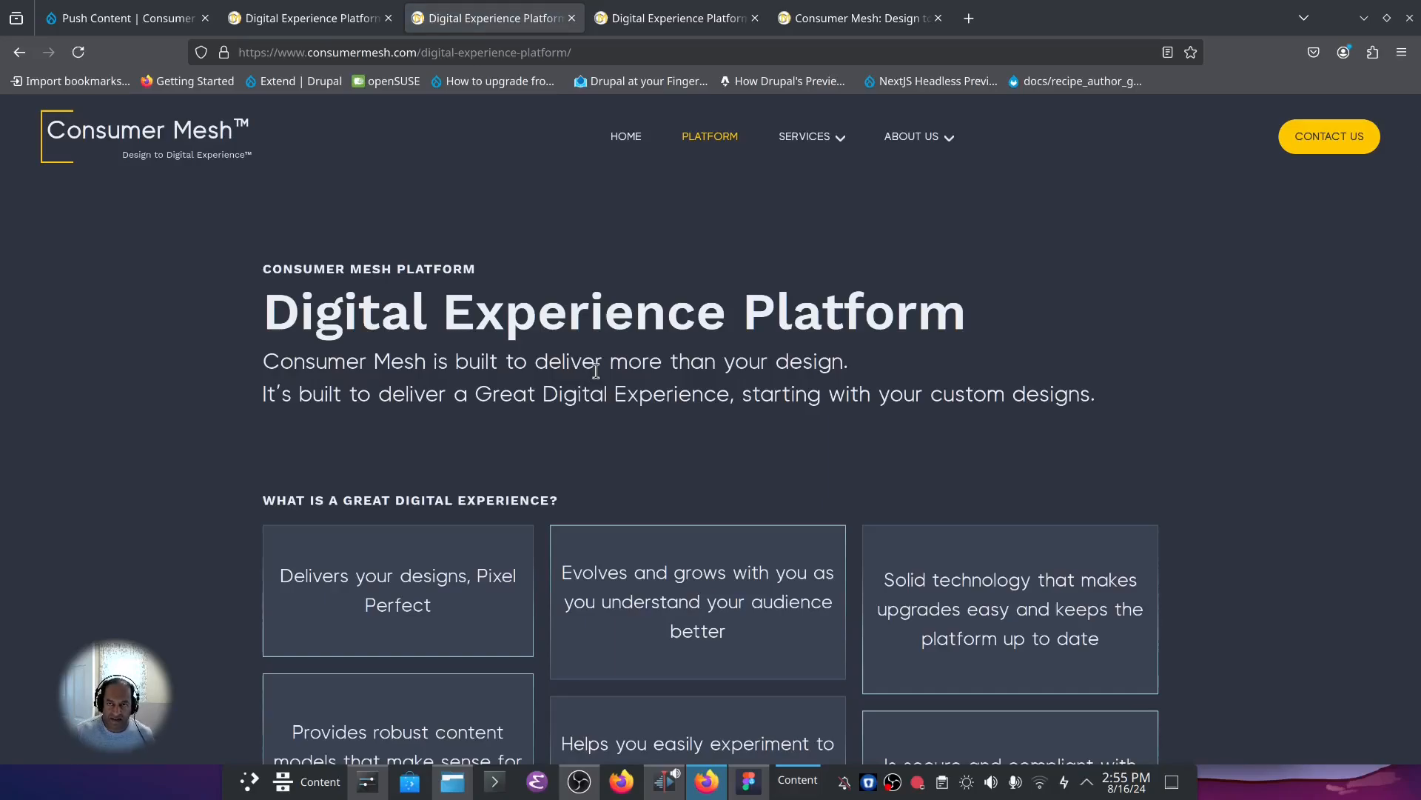
Switch to Figma, dismiss the code generation notice and close the Consumer Mesh plugin window.
{"action": "left_click", "coordinate": [748, 781]}
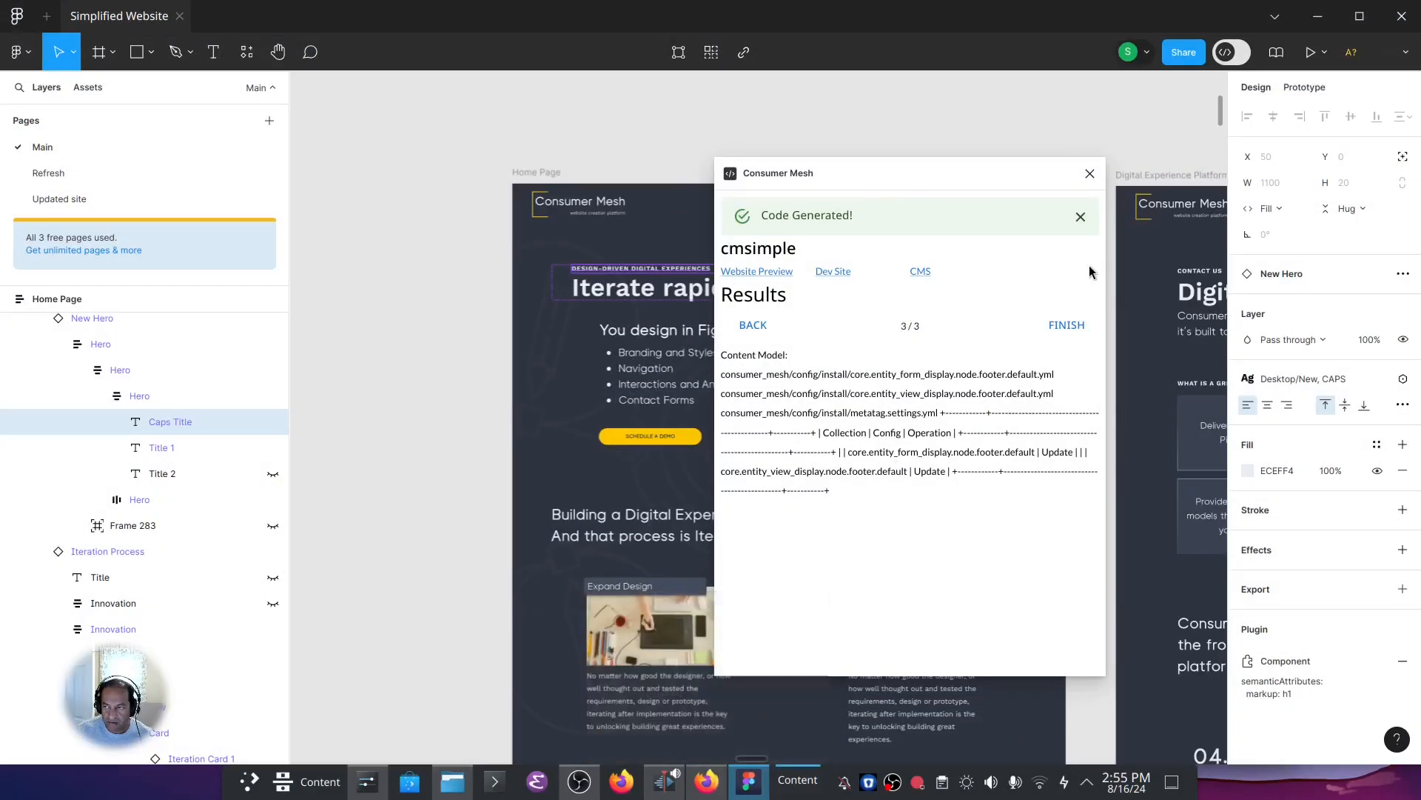
{"action": "left_click", "coordinate": [1081, 217]}
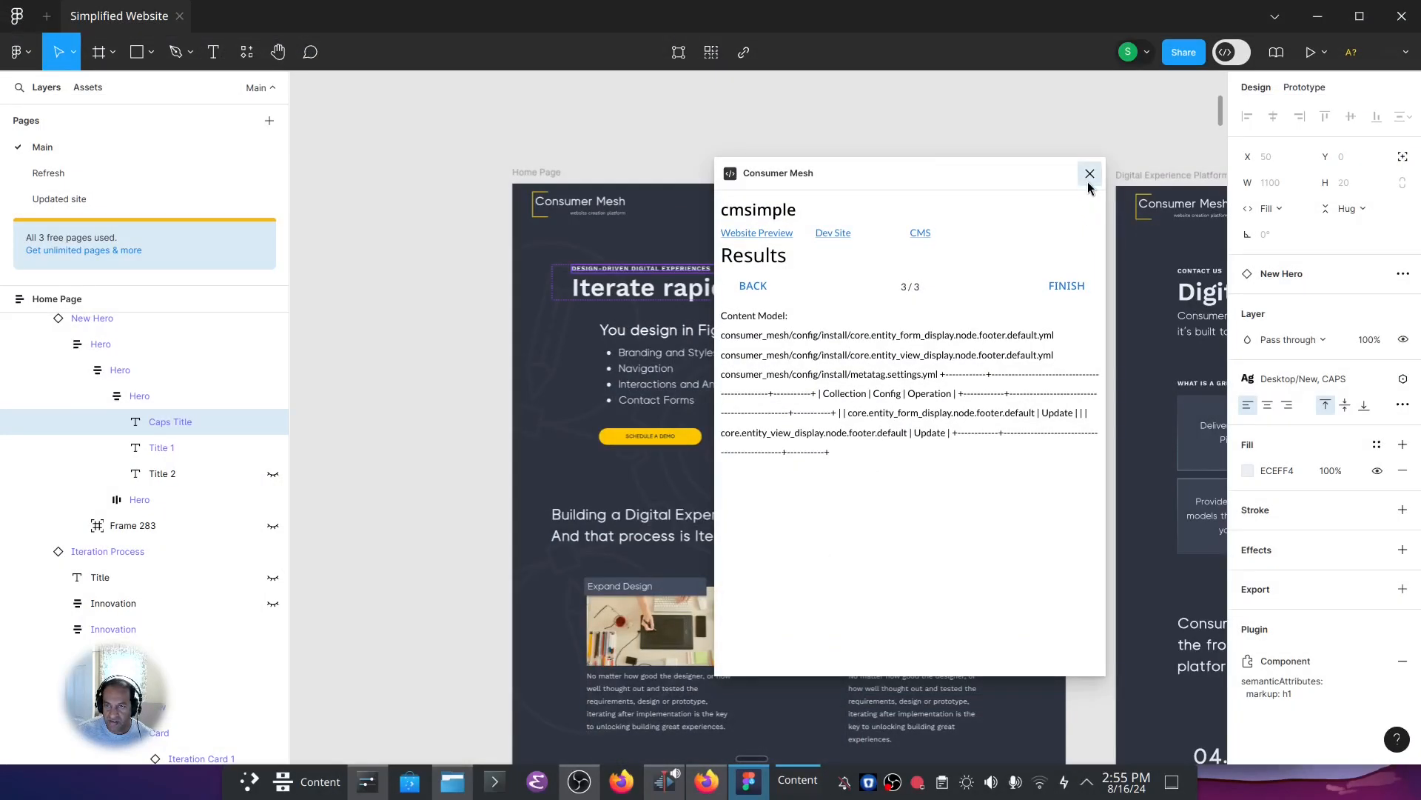
{"action": "left_click", "coordinate": [1089, 175]}
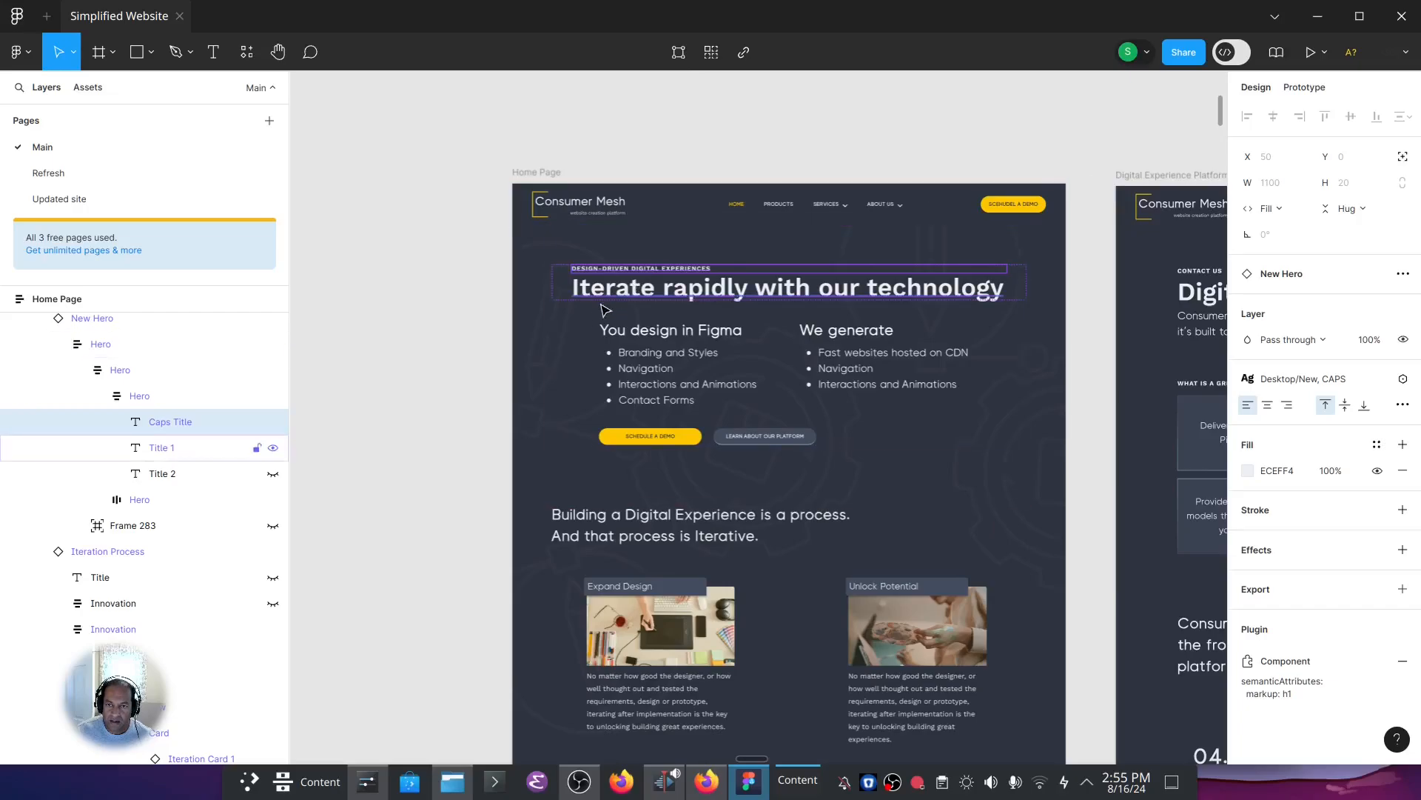